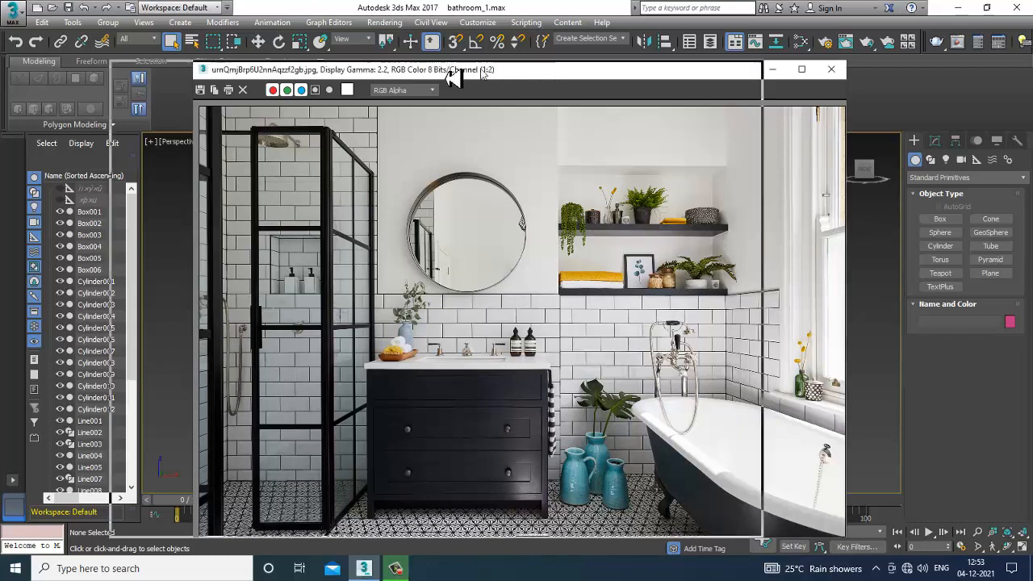
Step: Examine the vase and its branches on the vanity counter in the model and in the bathroom reference image
alt+middle_drag(797, 310, 675, 339)
scroll(707, 345, up, 3)
scroll(731, 328, down, 4)
scroll(720, 315, up, 3)
scroll(766, 345, up, 3)
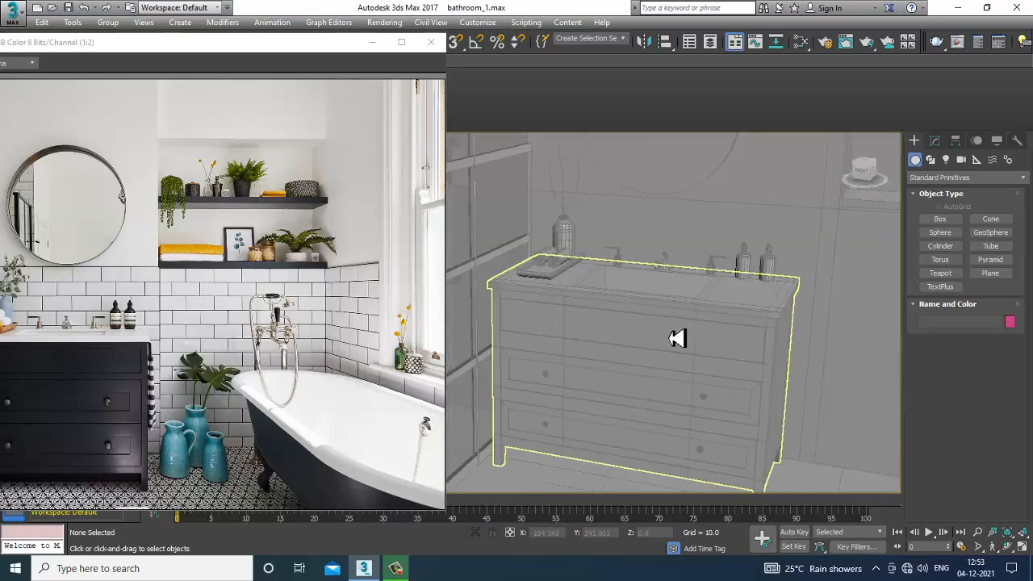
scroll(672, 323, up, 4)
middle_drag(659, 267, 730, 343)
middle_drag(660, 173, 711, 251)
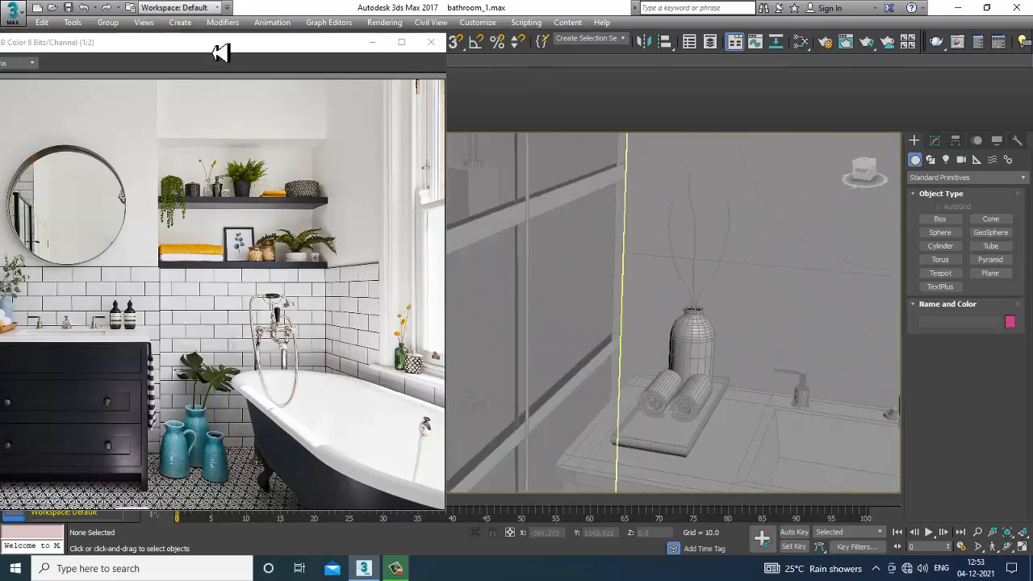
drag(118, 47, 339, 23)
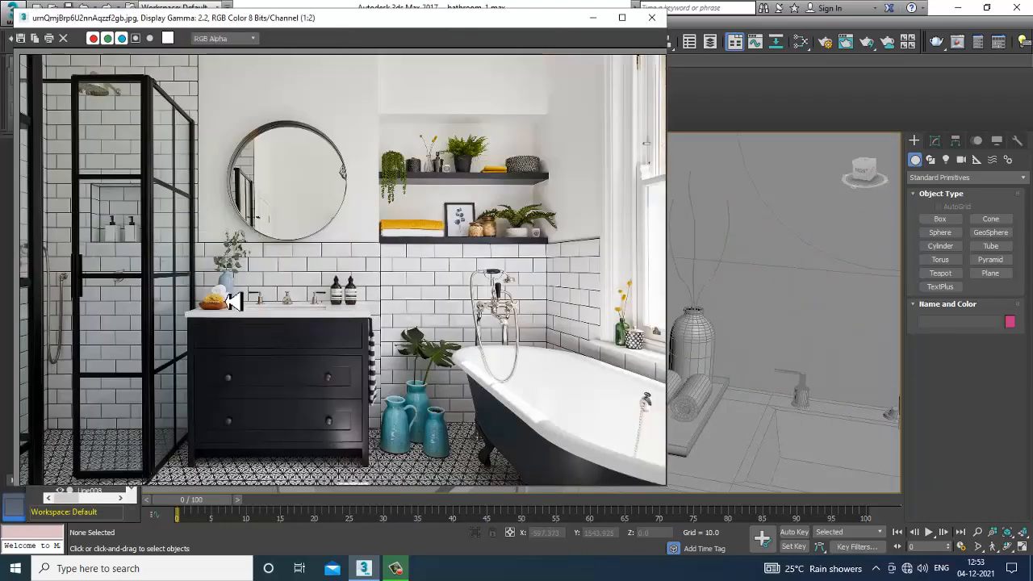
scroll(232, 300, up, 1)
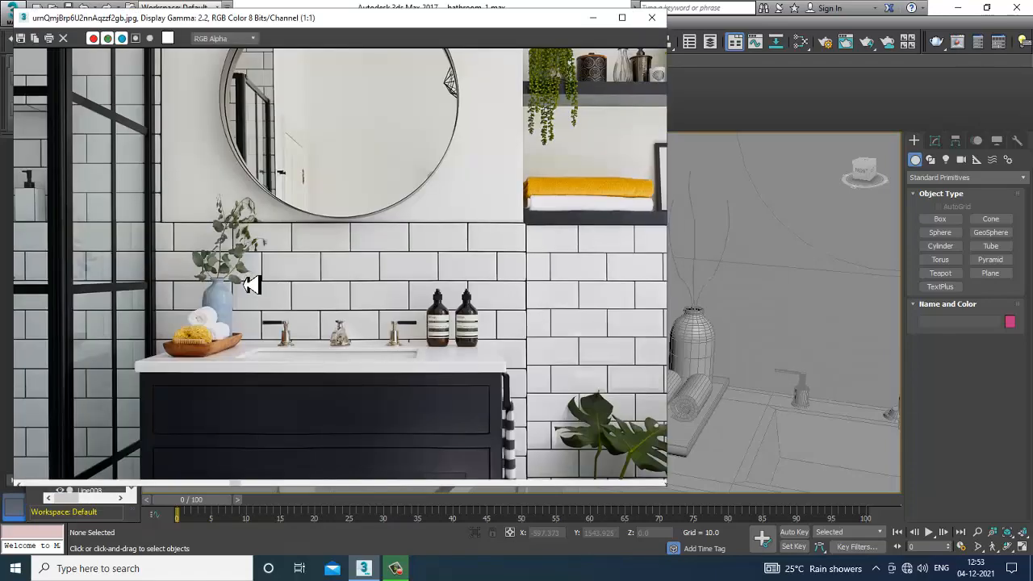
scroll(252, 284, down, 1)
Step: Move the reference image aside and maximize the Top view over the open floor area
drag(501, 29, 156, 44)
key(alt+w)
click(460, 261)
key(alt+w)
scroll(549, 286, down, 2)
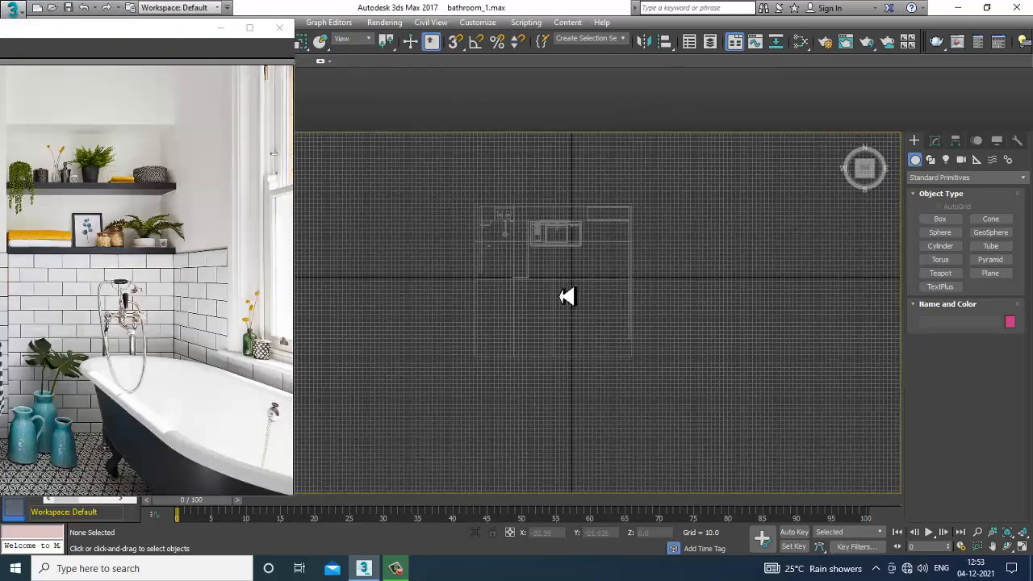
scroll(560, 292, up, 3)
middle_drag(652, 242, 651, 288)
scroll(657, 287, up, 1)
scroll(666, 288, up, 2)
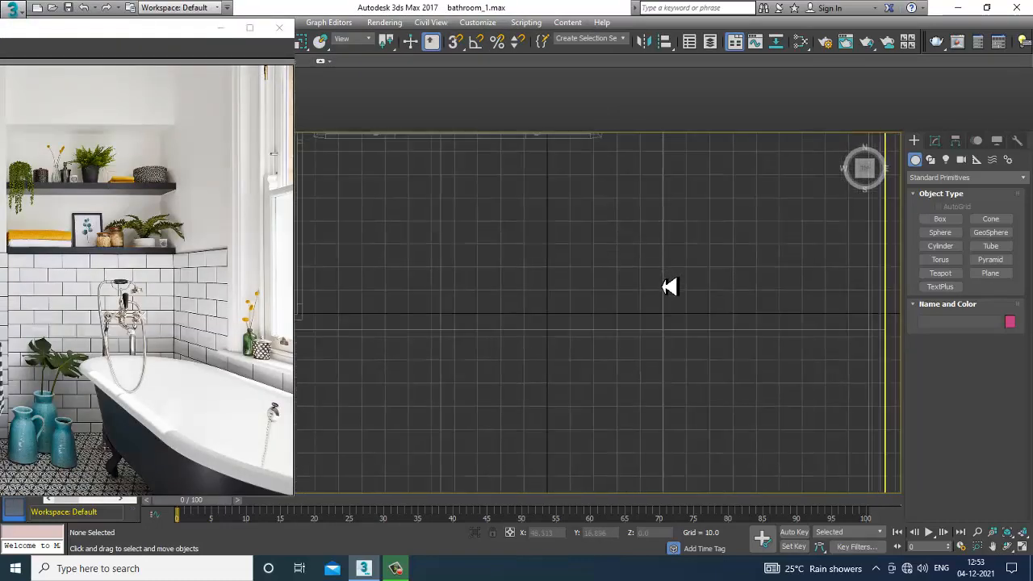
Step: Draw the upper half of a leaf outline as a four-vertex Line with Bezier curves, running from the base notch to the tip
click(931, 159)
click(944, 230)
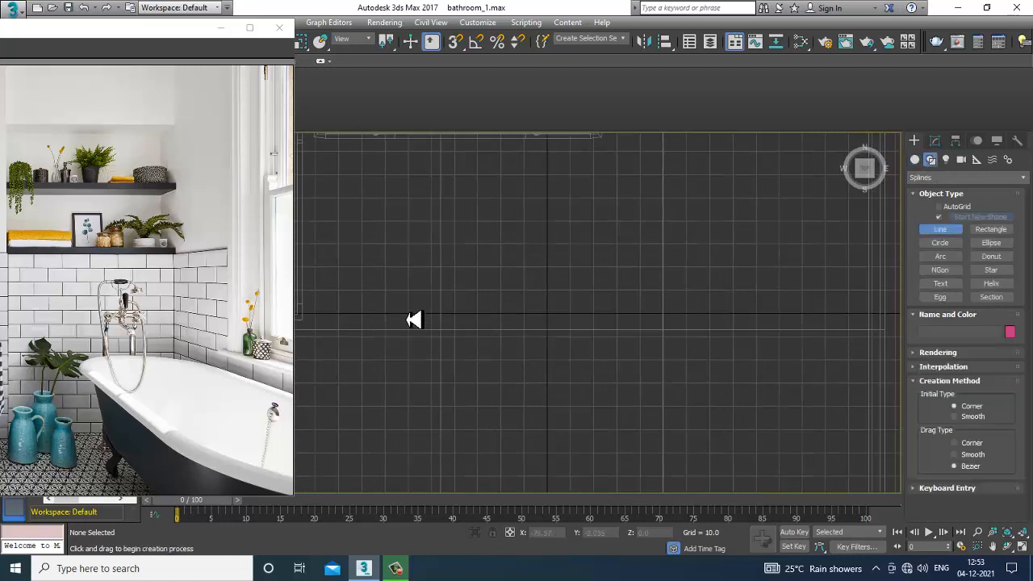
click(527, 271)
drag(507, 219, 522, 197)
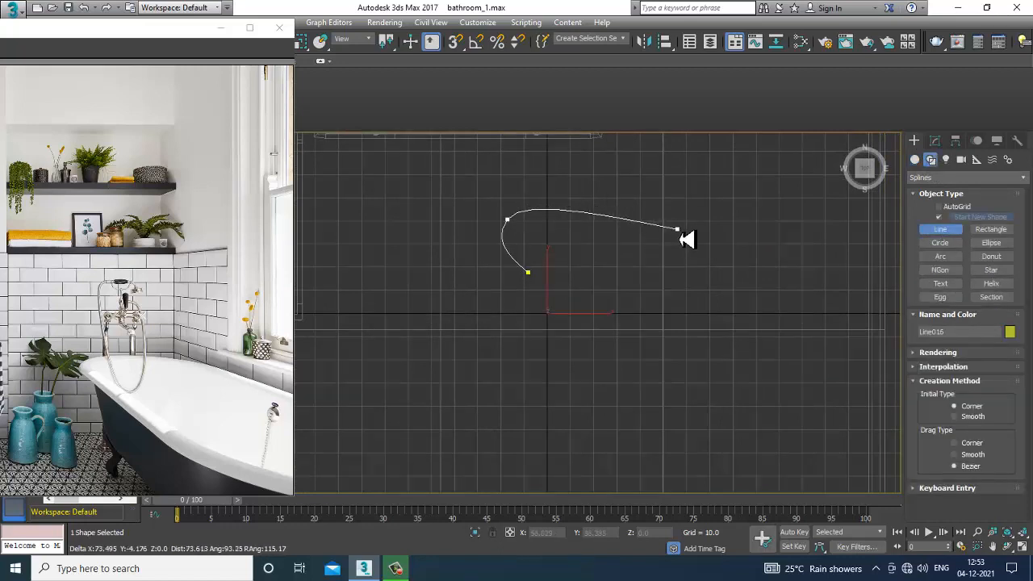
drag(687, 232, 696, 239)
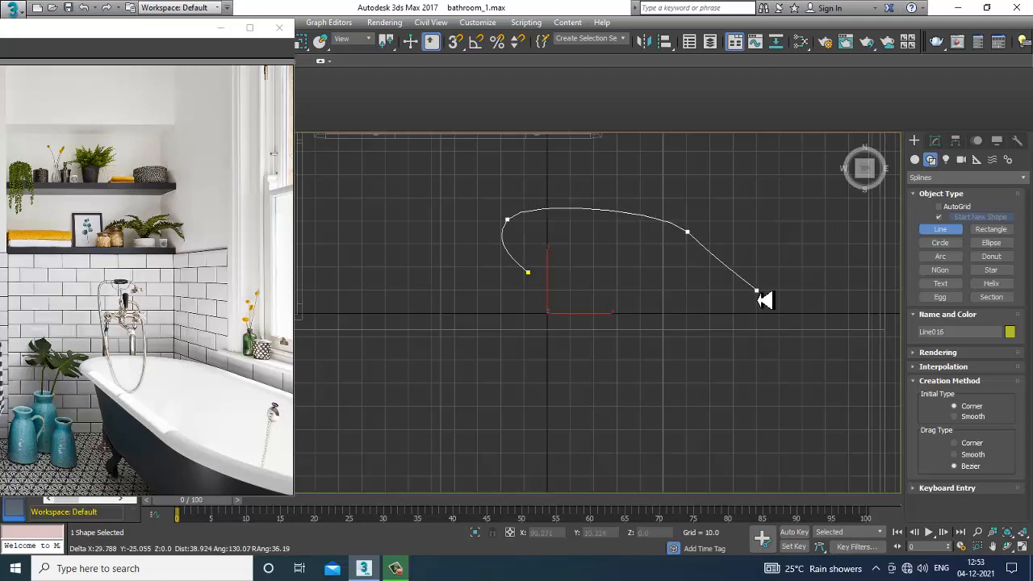
click(756, 291)
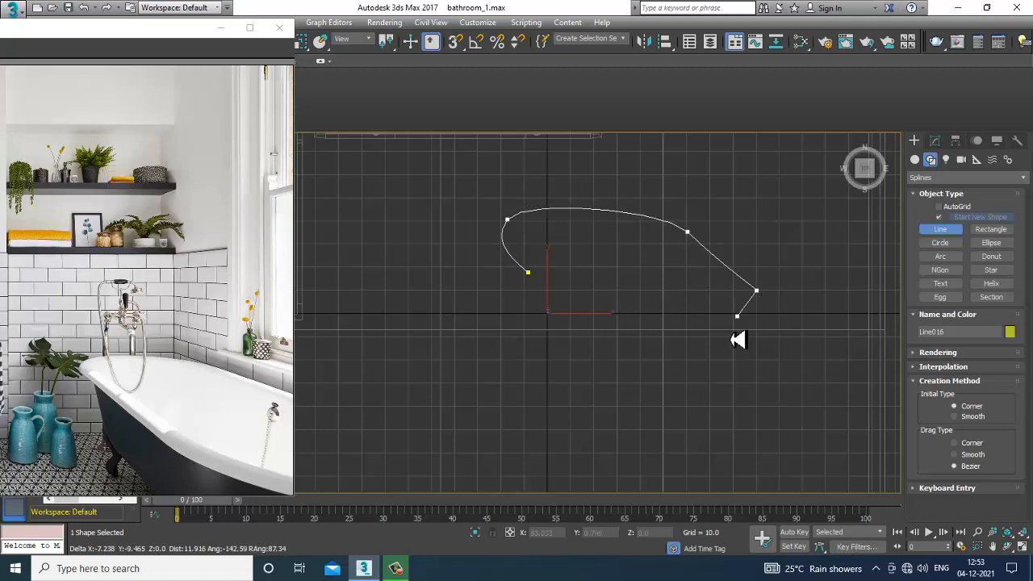
right_click(701, 376)
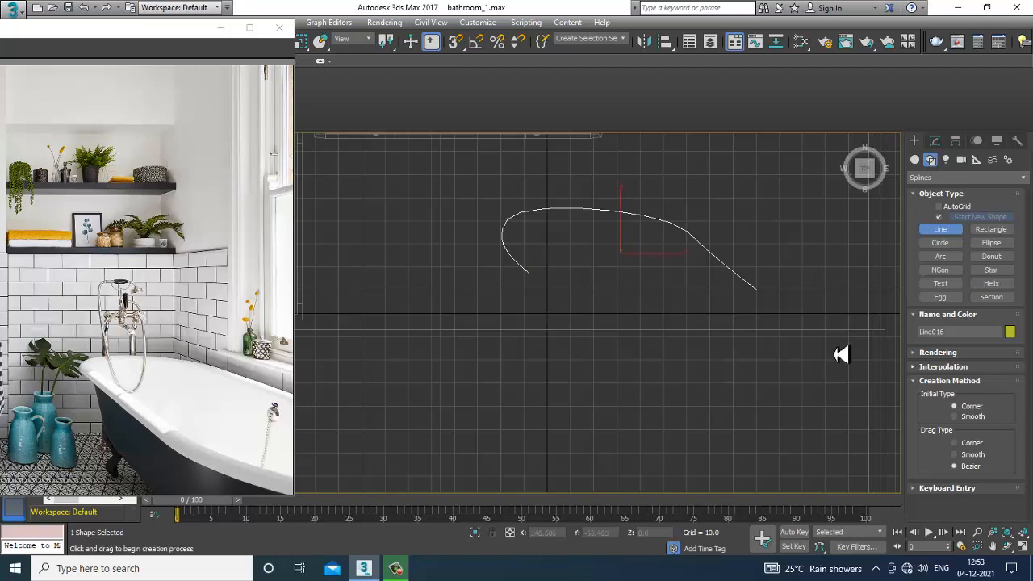
right_click(634, 297)
Step: Reshape the half-leaf spline by lowering its base vertex and adjusting the position and tangent of the vertex before the tip
key(1)
click(529, 271)
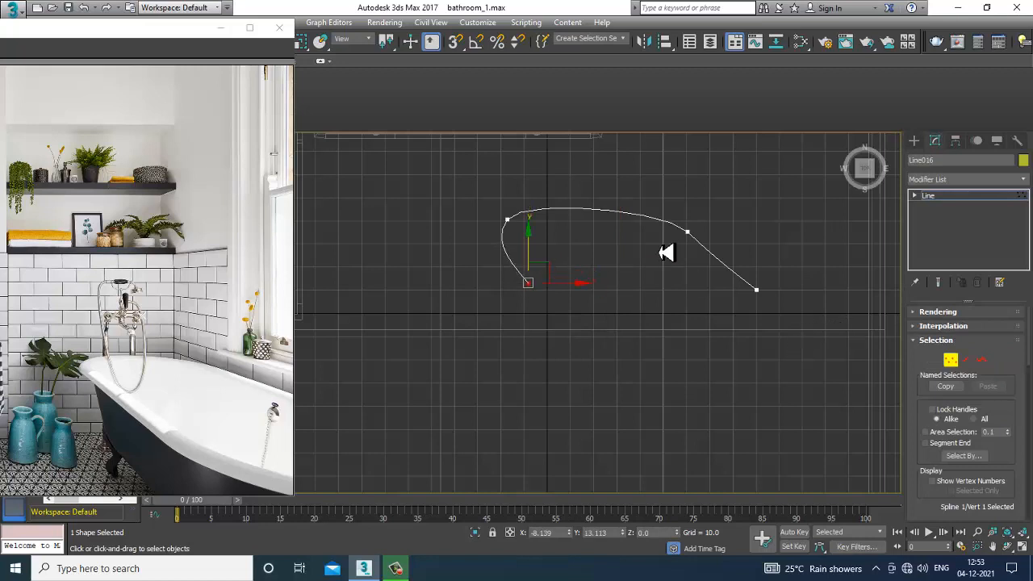
drag(696, 193, 695, 186)
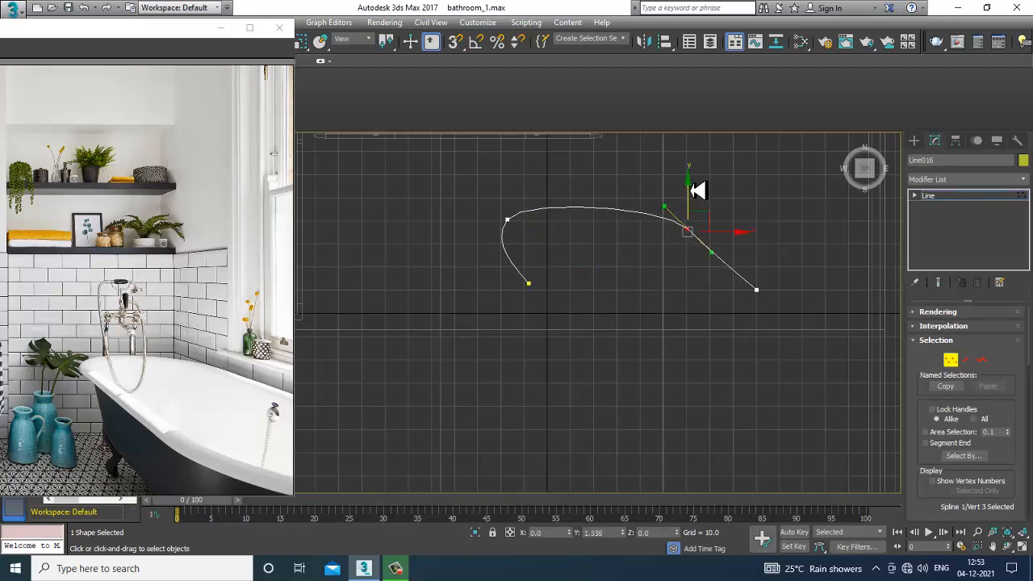
drag(713, 260, 737, 253)
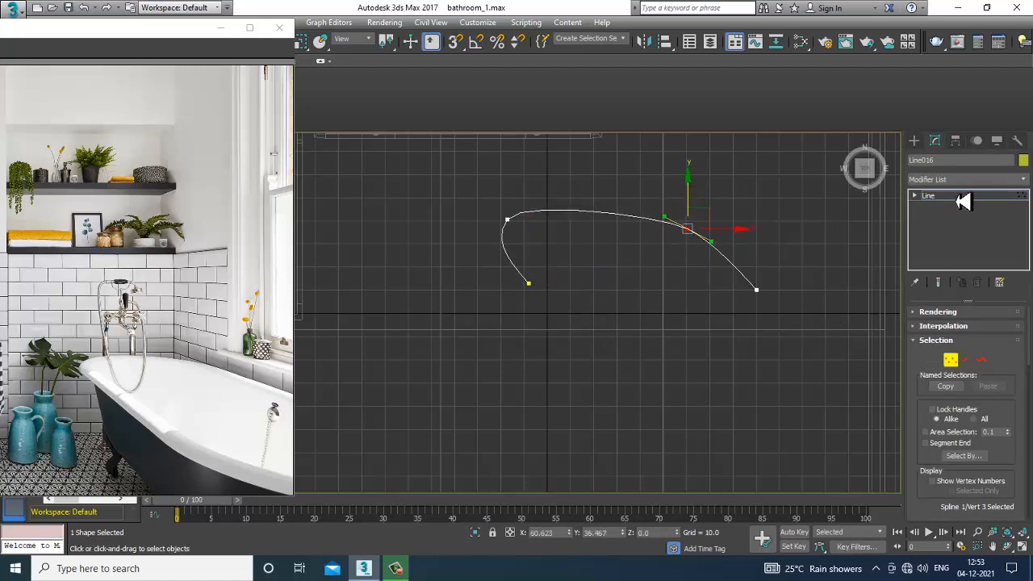
click(963, 197)
Step: Mirror the half-leaf spline as a copy on the Y axis and move the copy down until both halves meet at the tip
click(644, 42)
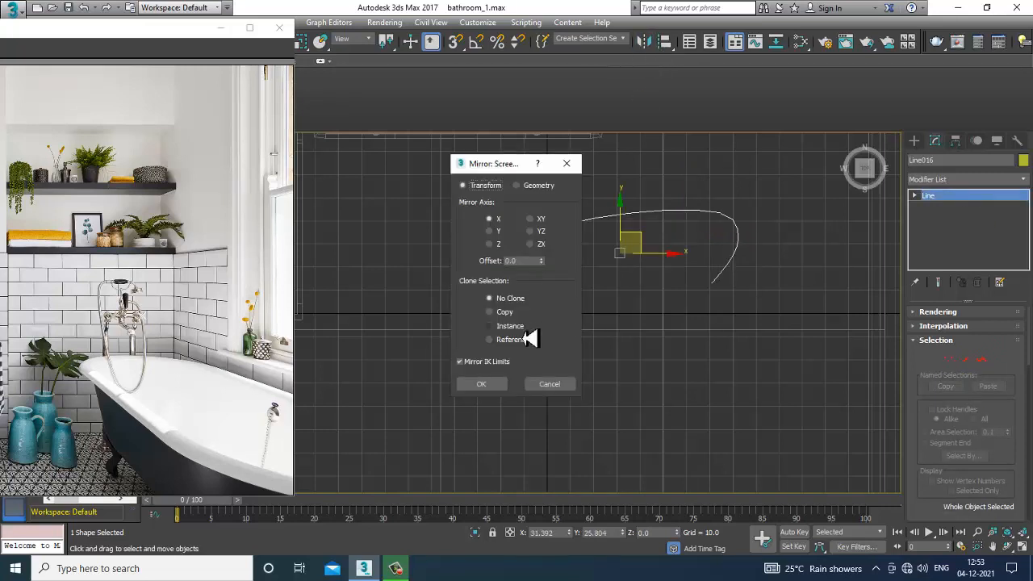
click(490, 231)
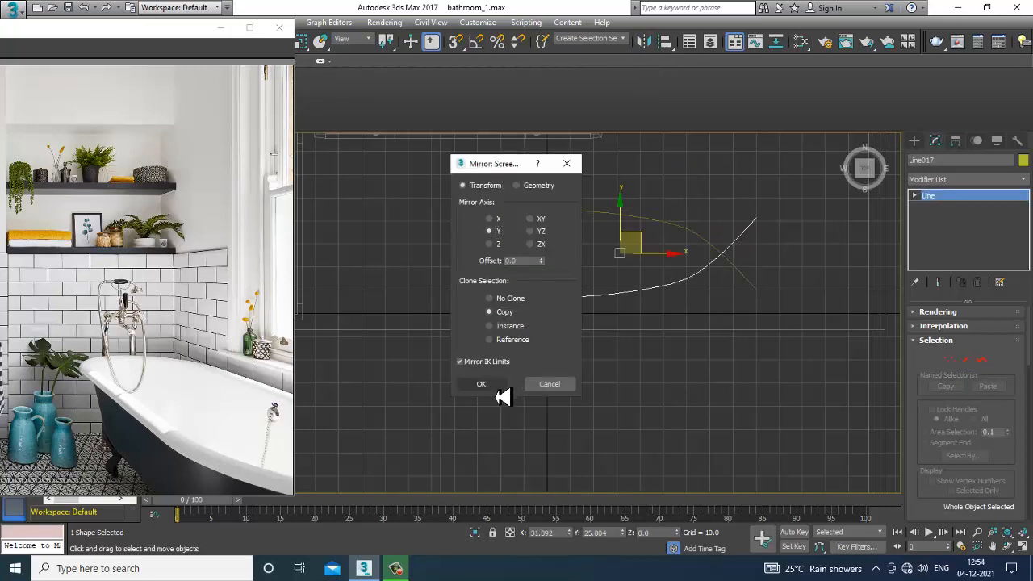
click(482, 384)
drag(624, 231, 643, 303)
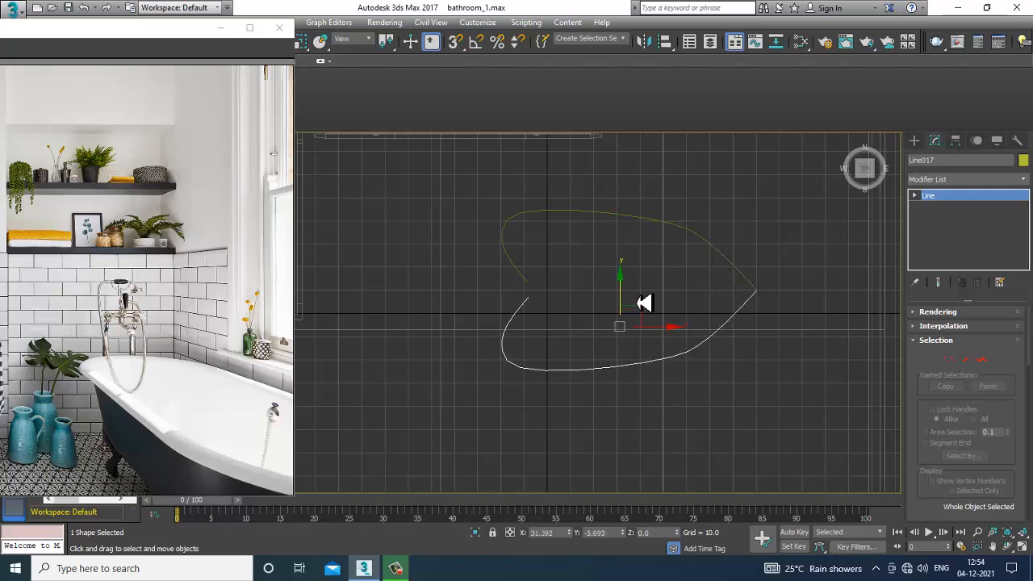
Step: Attach the original half-leaf spline to its mirrored copy
drag(925, 445, 915, 287)
click(944, 451)
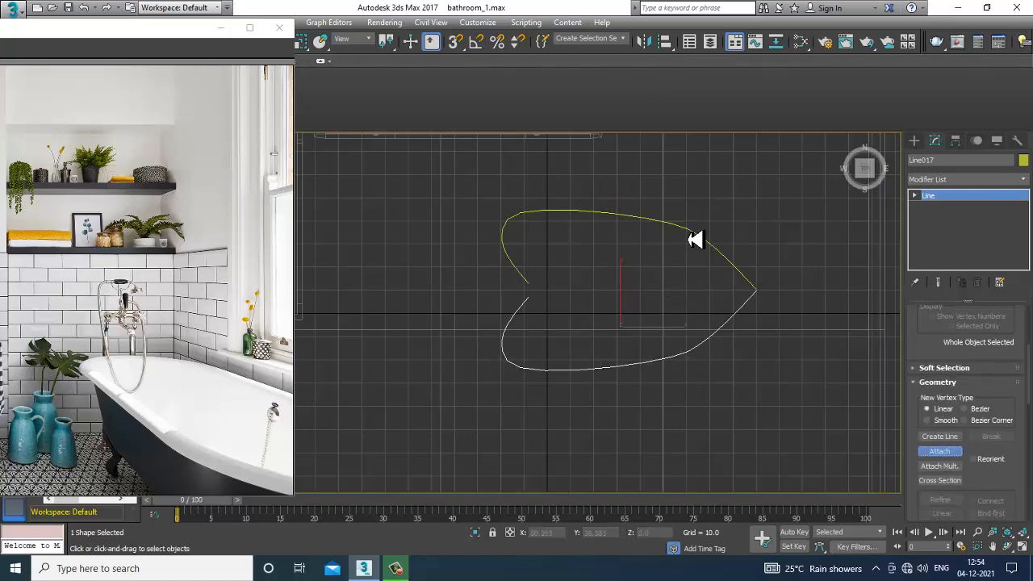
click(691, 235)
right_click(692, 235)
Step: Fuse and weld the two overlapping vertices at the leaf's tip
middle_drag(704, 237, 721, 218)
key(1)
drag(814, 251, 750, 298)
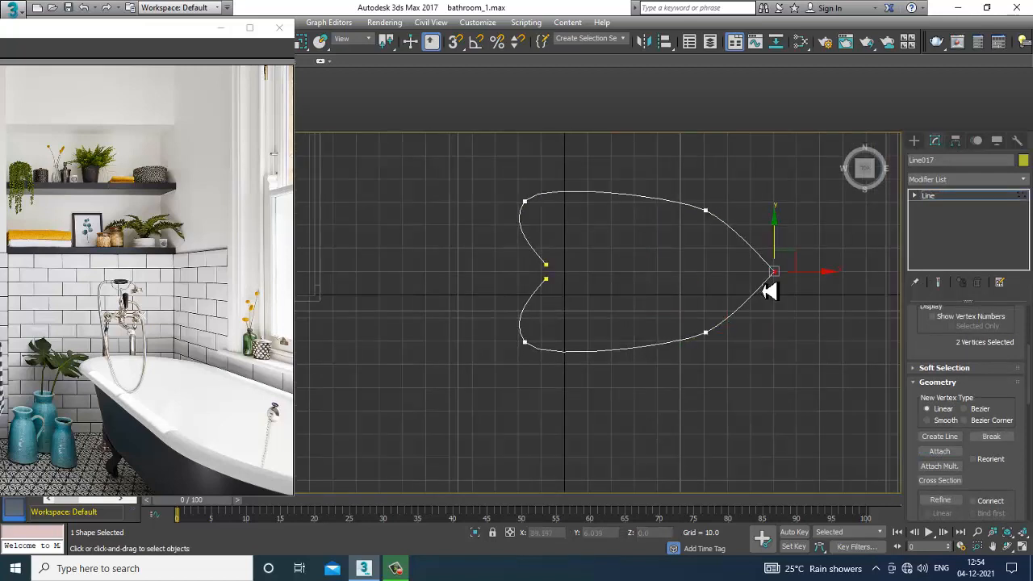
right_click(771, 273)
click(754, 376)
right_click(779, 280)
click(738, 360)
Step: Fuse and weld the two open vertices at the leaf's base notch to close the outline
click(549, 282)
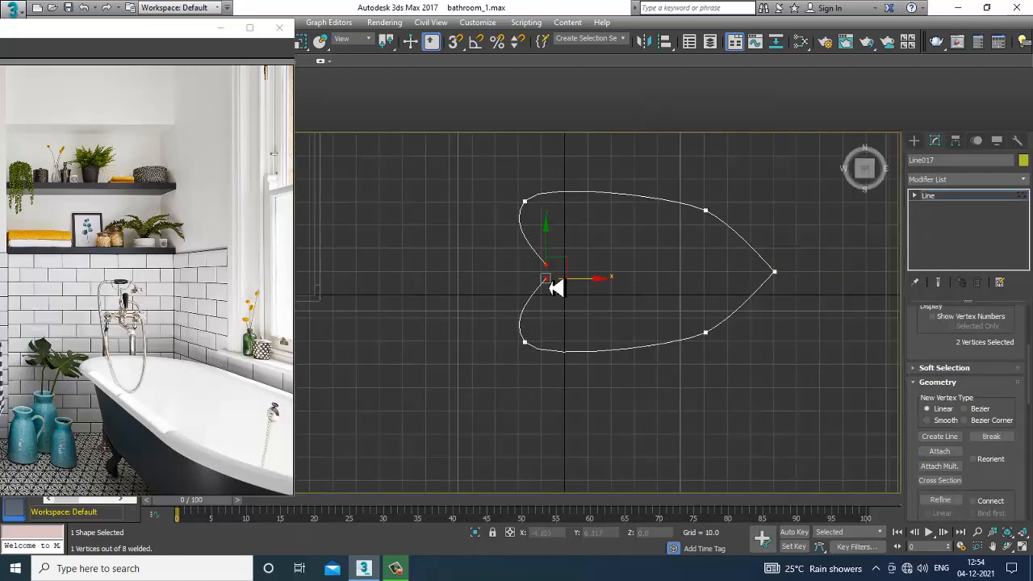
right_click(548, 282)
click(517, 370)
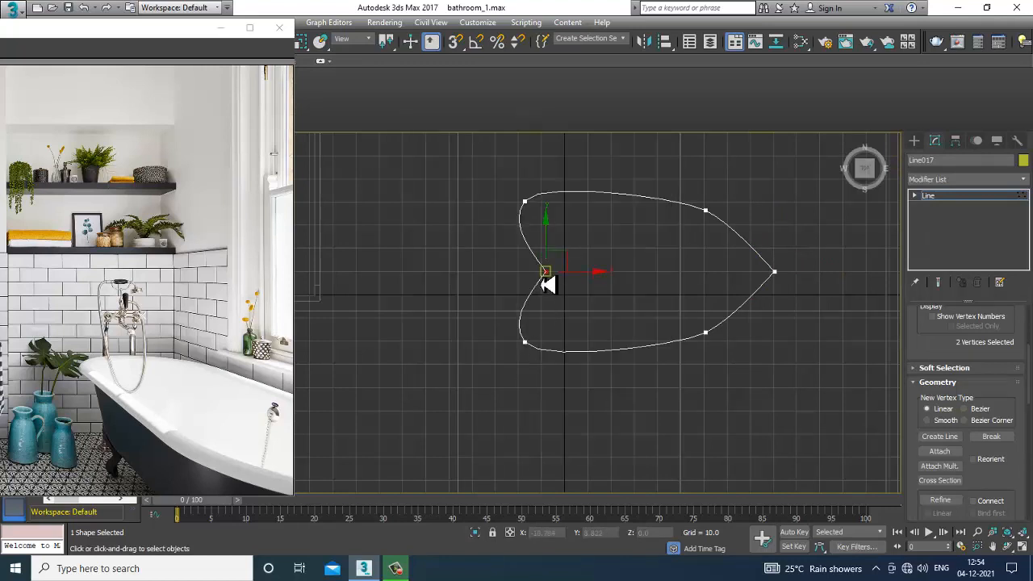
right_click(544, 283)
click(513, 373)
click(541, 289)
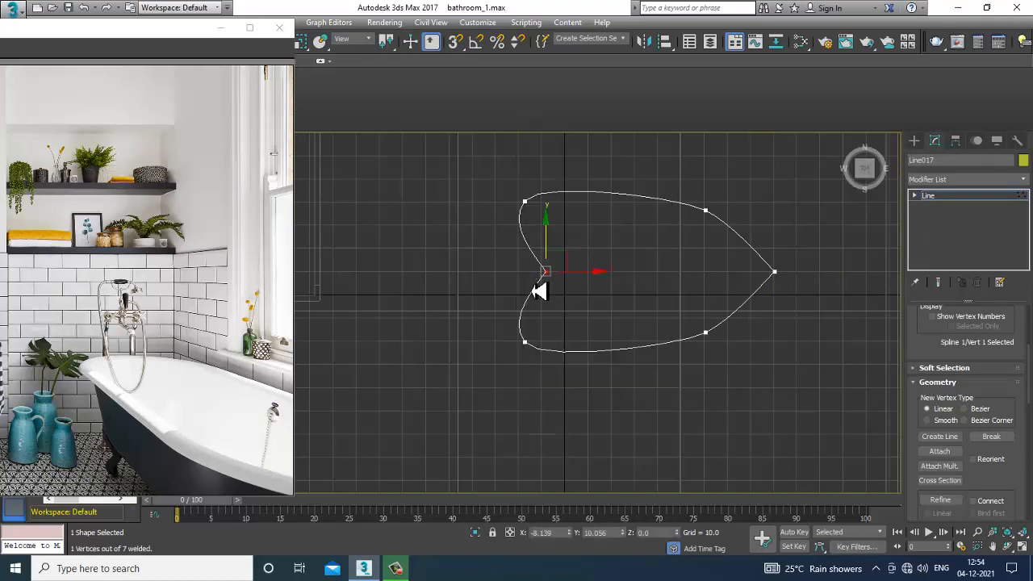
Step: Extrude the closed leaf outline by 1.5 in the Perspective view
key(alt+w)
middle_click(727, 394)
key(z)
key(alt+w)
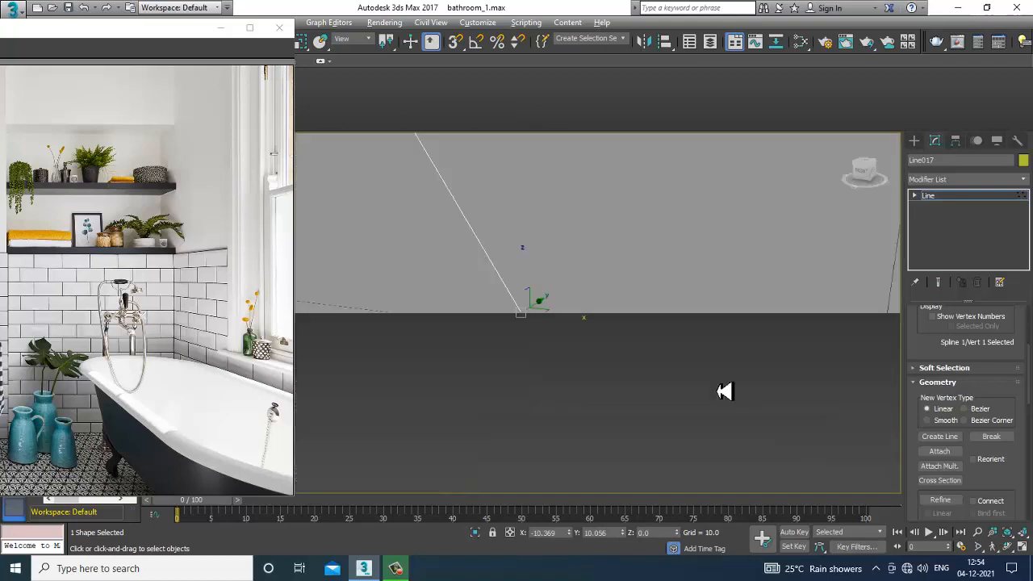
scroll(726, 394, down, 8)
scroll(721, 392, down, 12)
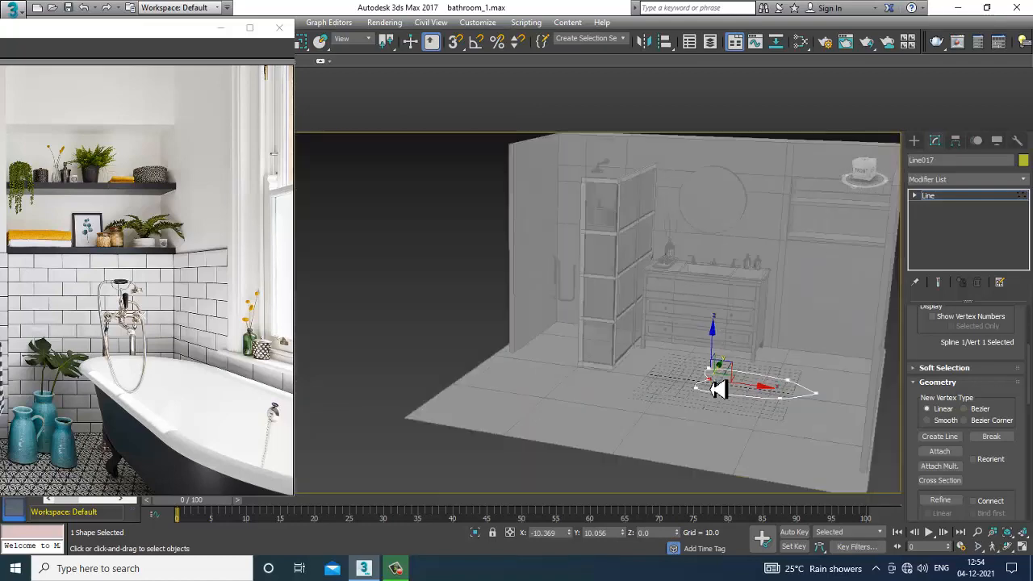
alt+middle_drag(719, 389, 611, 375)
scroll(611, 374, up, 3)
click(925, 194)
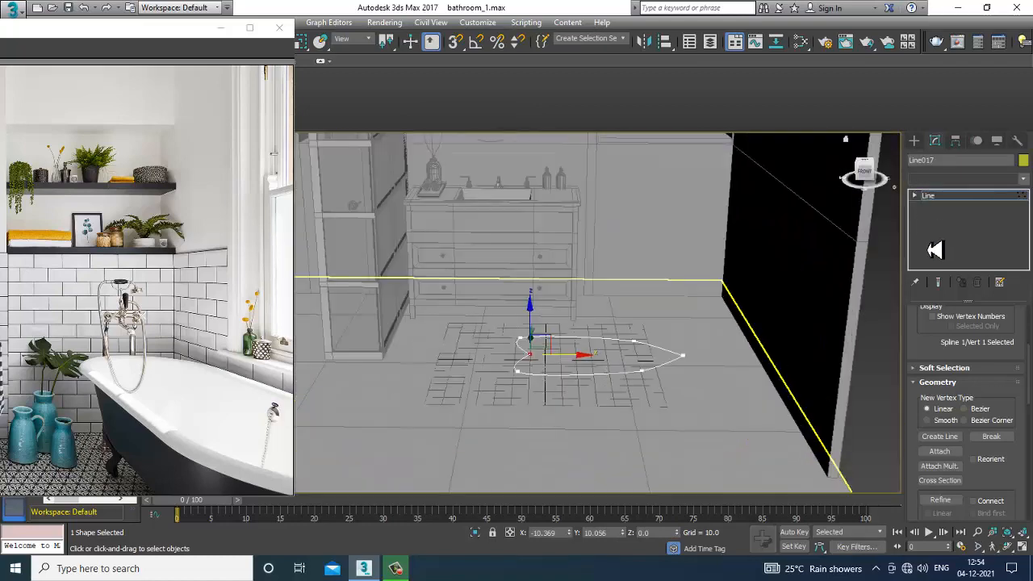
click(940, 182)
text(ex)
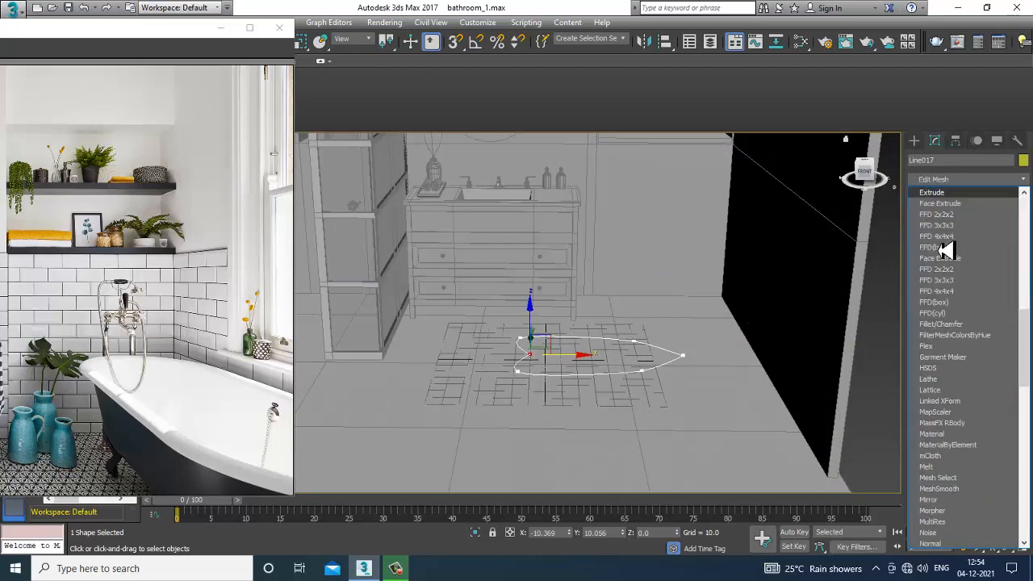
key(Return)
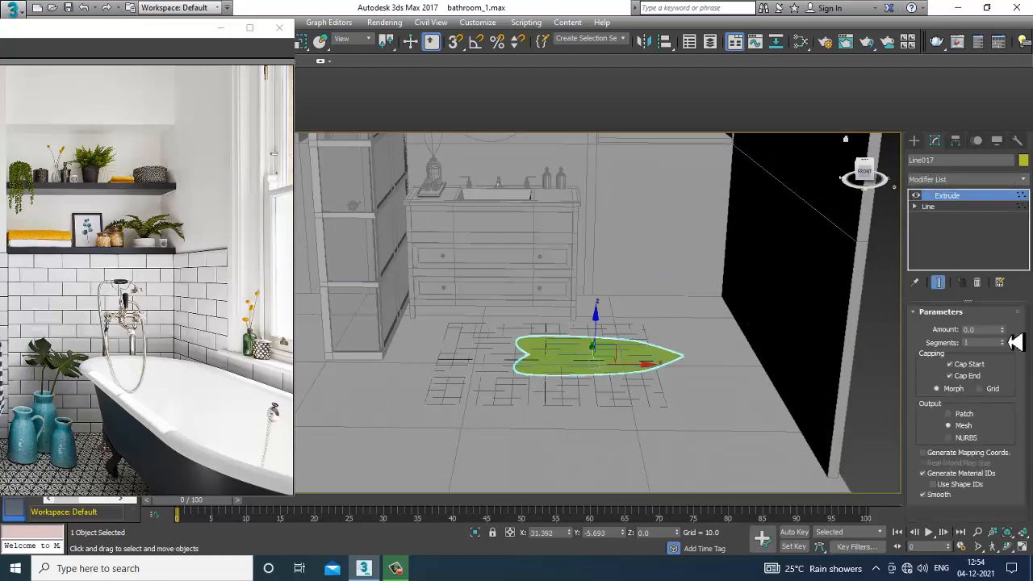
drag(1003, 334, 1003, 329)
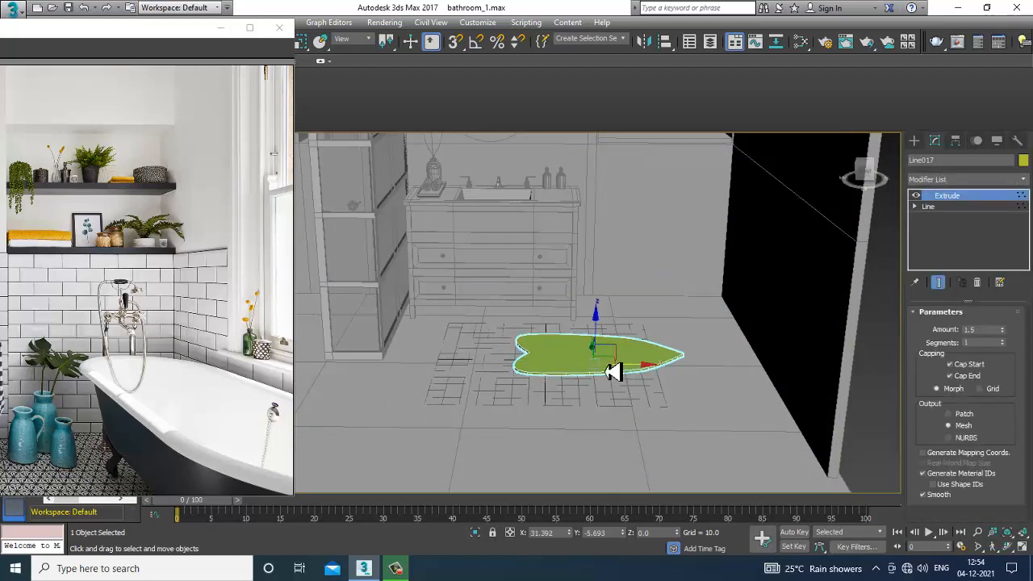
Step: Scale the extruded leaf down uniformly to about 14 percent
key(r)
drag(608, 369, 650, 429)
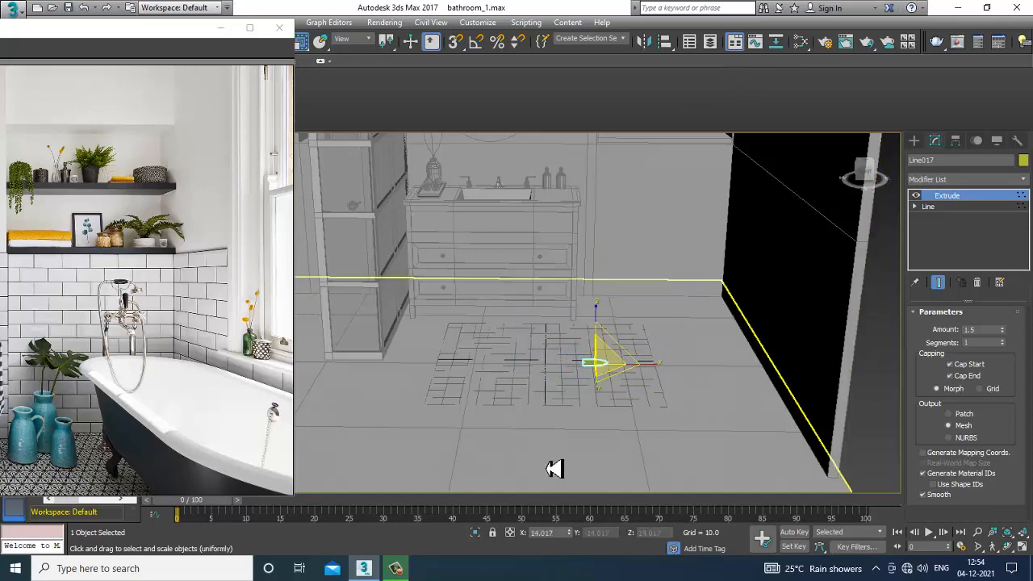
key(w)
Step: Convert the scaled leaf to an Editable Poly
alt+middle_drag(616, 396, 620, 351)
key(z)
scroll(582, 351, down, 3)
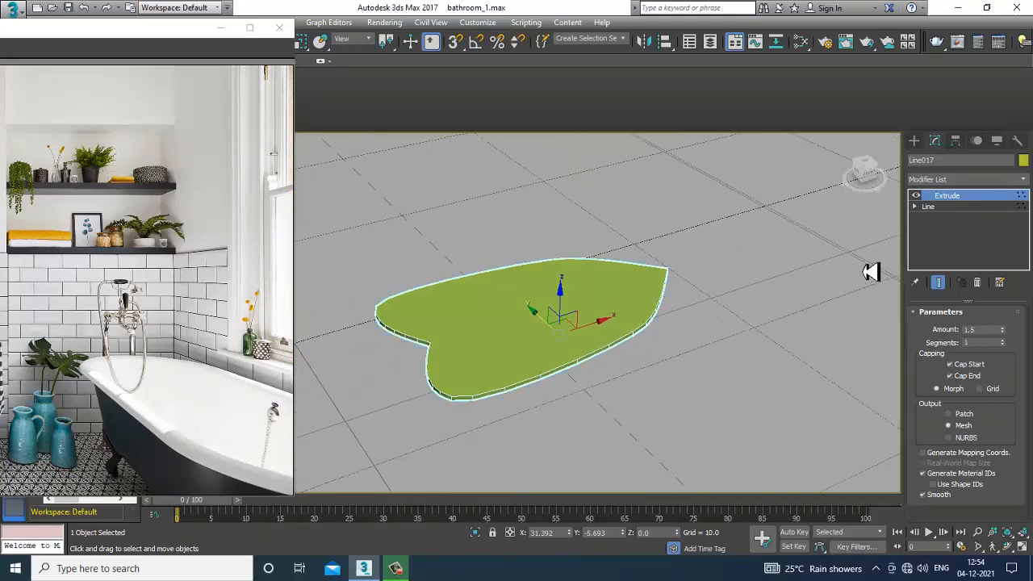
right_click(545, 343)
mouse_move(594, 463)
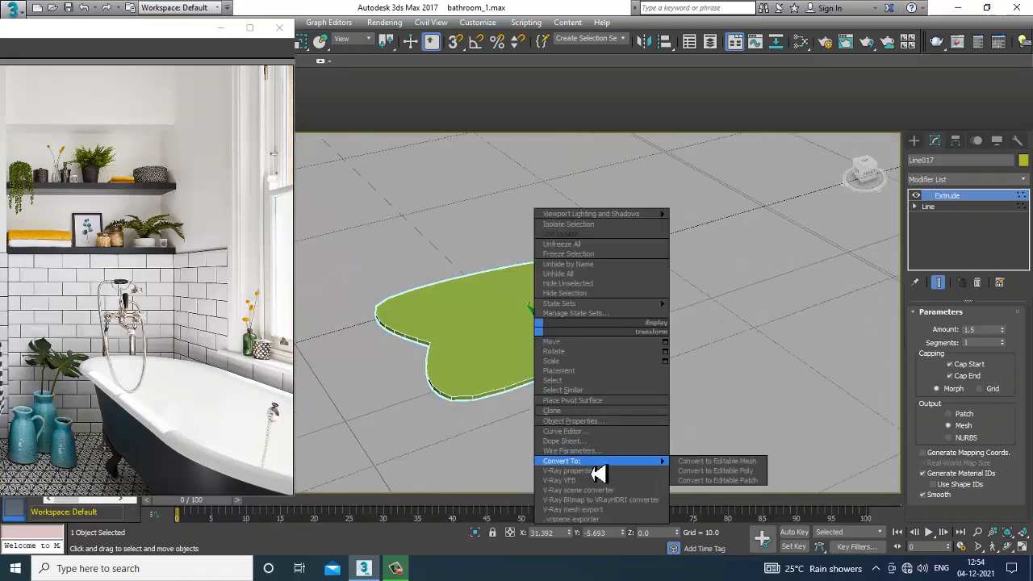
click(710, 472)
Step: Apply a Bend modifier to the leaf with an angle of 37 on the X axis
click(960, 179)
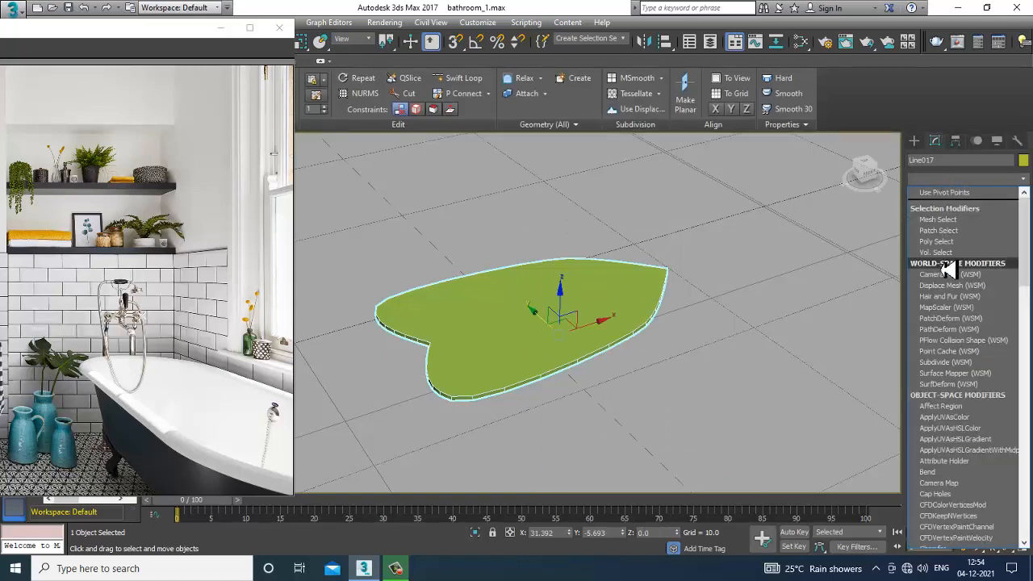
key(b)
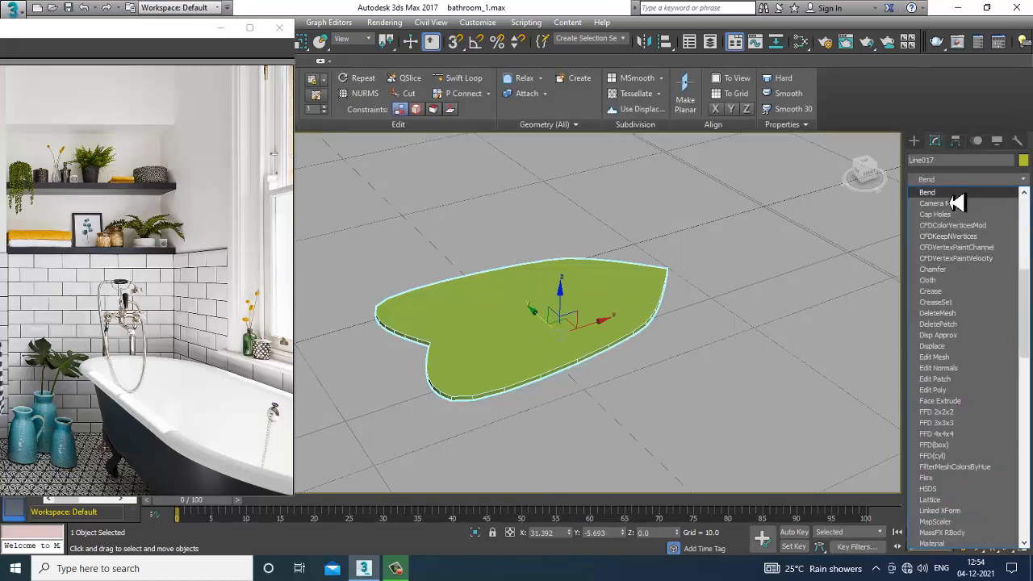
key(Return)
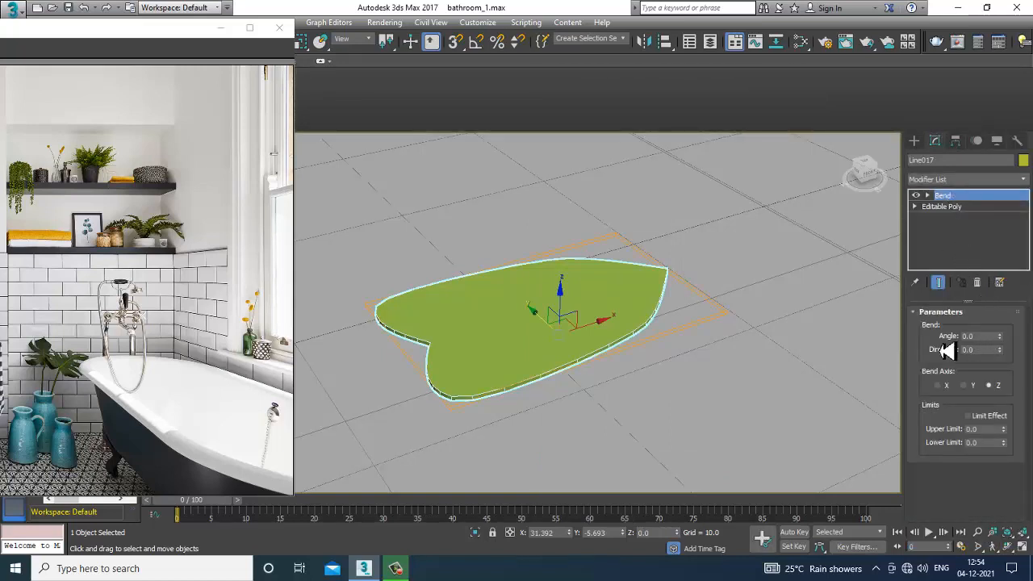
drag(1000, 336, 999, 299)
right_click(999, 335)
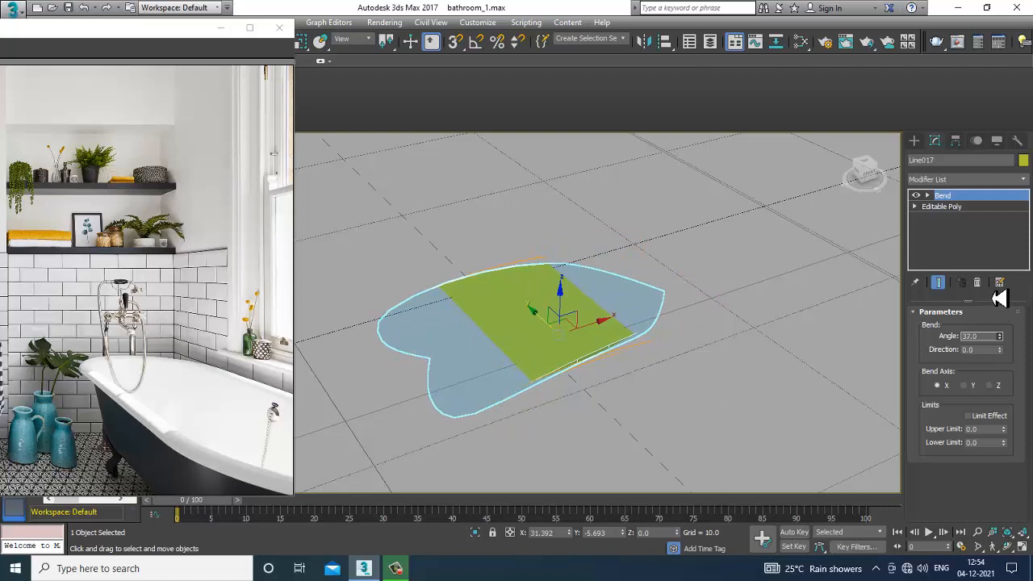
Step: Convert the bent leaf to an Editable Poly
click(434, 347)
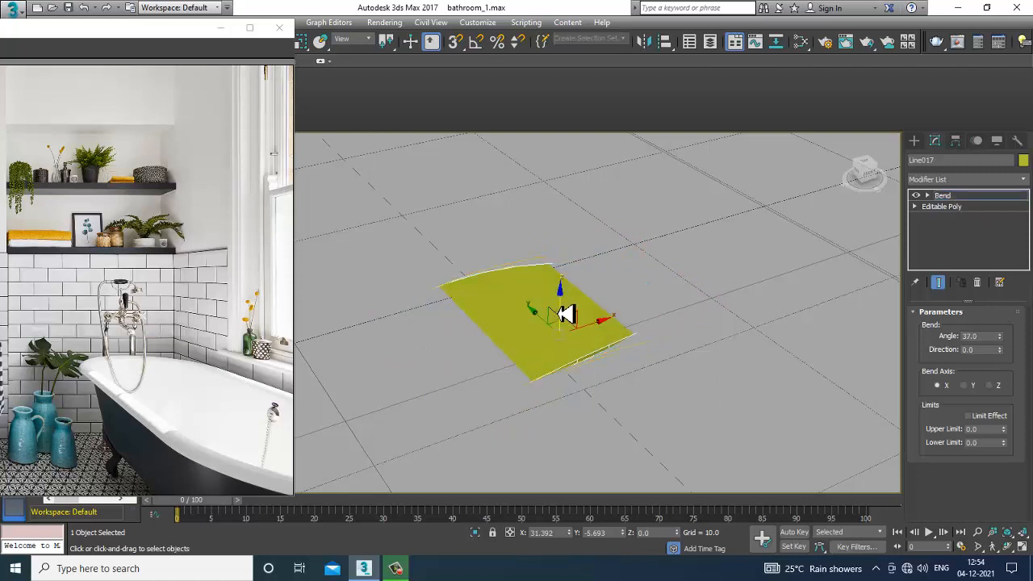
scroll(570, 221, down, 5)
right_click(548, 250)
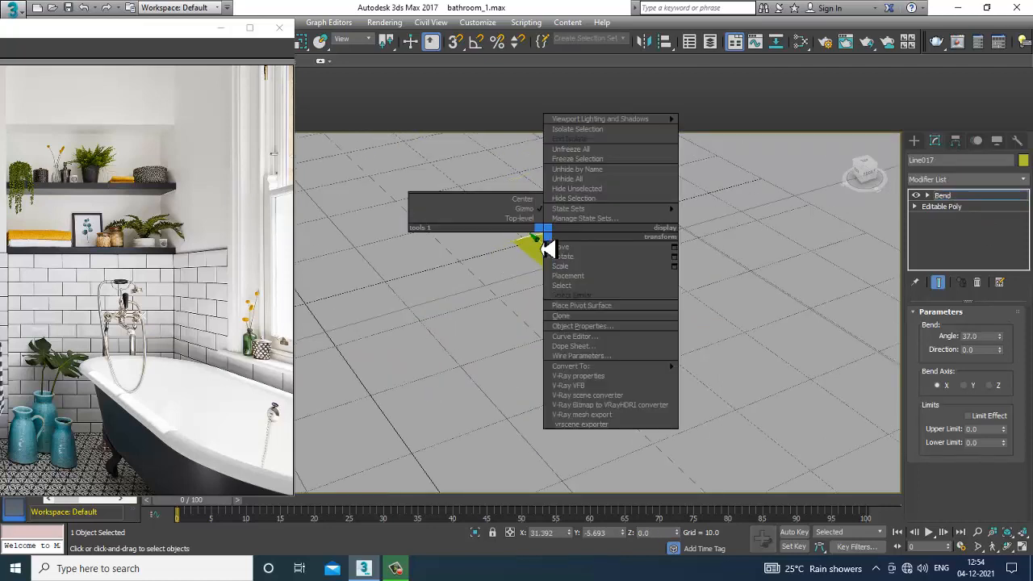
mouse_move(613, 367)
click(718, 369)
scroll(574, 334, down, 2)
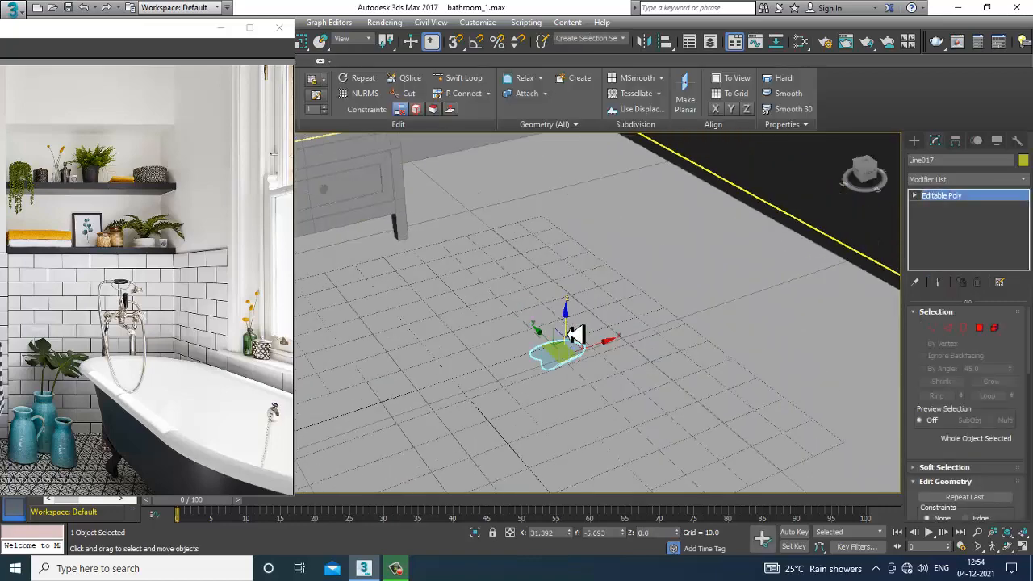
Step: Move the leaf from the floor up onto the vanity top beside the vase
middle_drag(575, 334, 575, 373)
drag(572, 373, 555, 177)
scroll(631, 299, down, 5)
alt+middle_drag(630, 299, 611, 331)
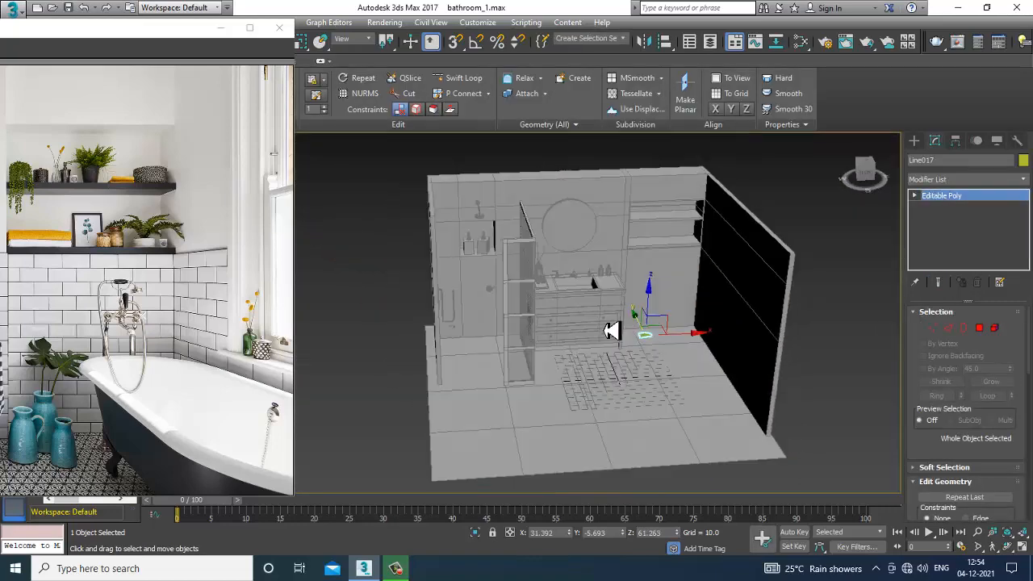
scroll(612, 331, up, 4)
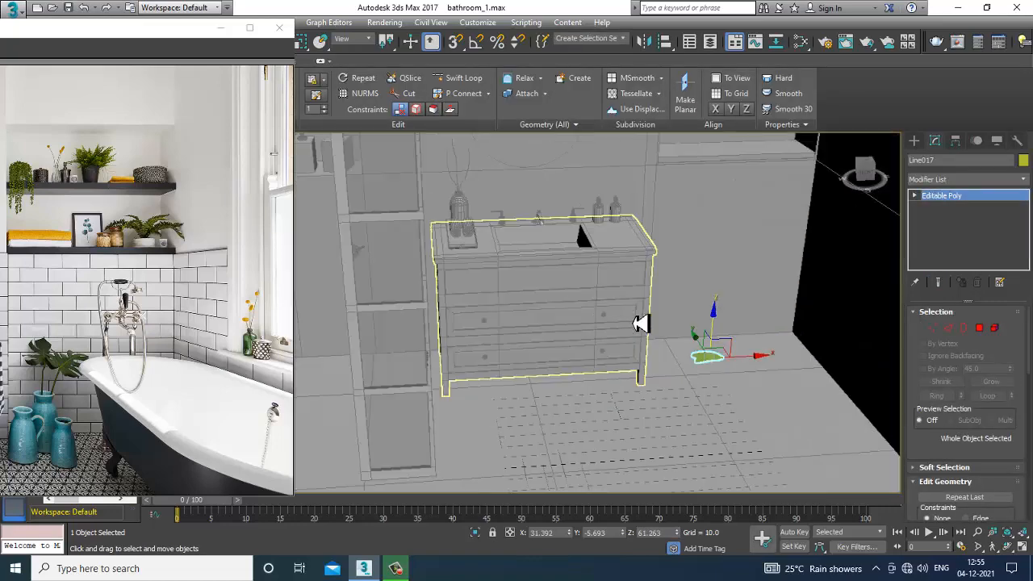
click(472, 215)
click(523, 390)
scroll(487, 272, up, 5)
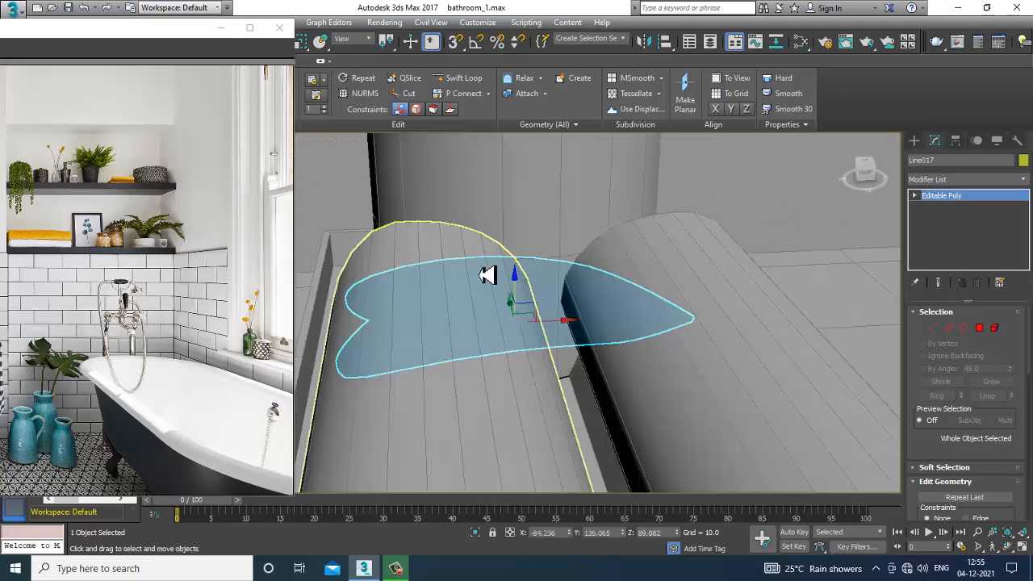
Step: Scale the leaf down uniformly to about 7.4 percent and raise it by about 46 above the vase
scroll(461, 295, down, 8)
key(r)
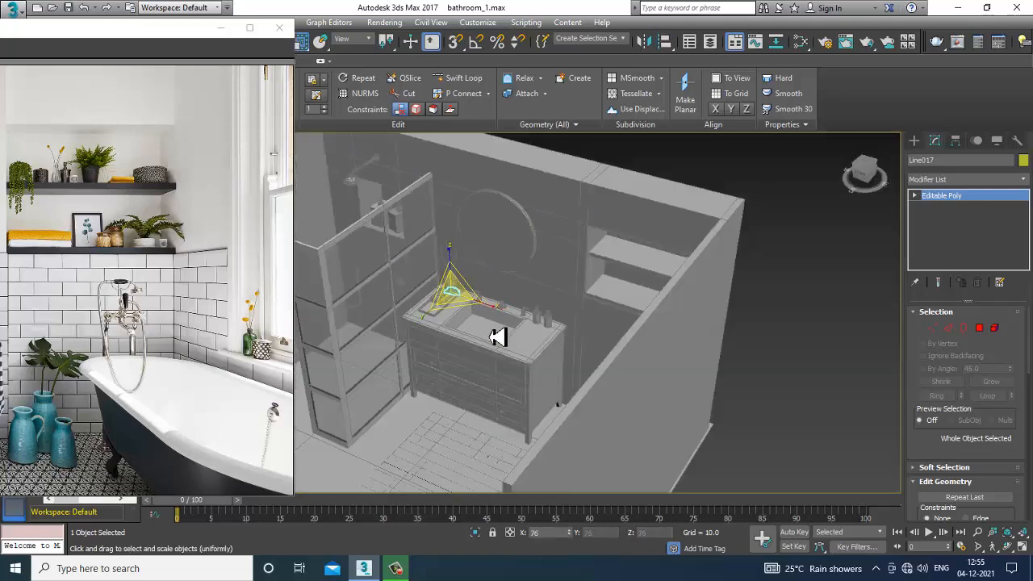
key(z)
scroll(496, 295, down, 8)
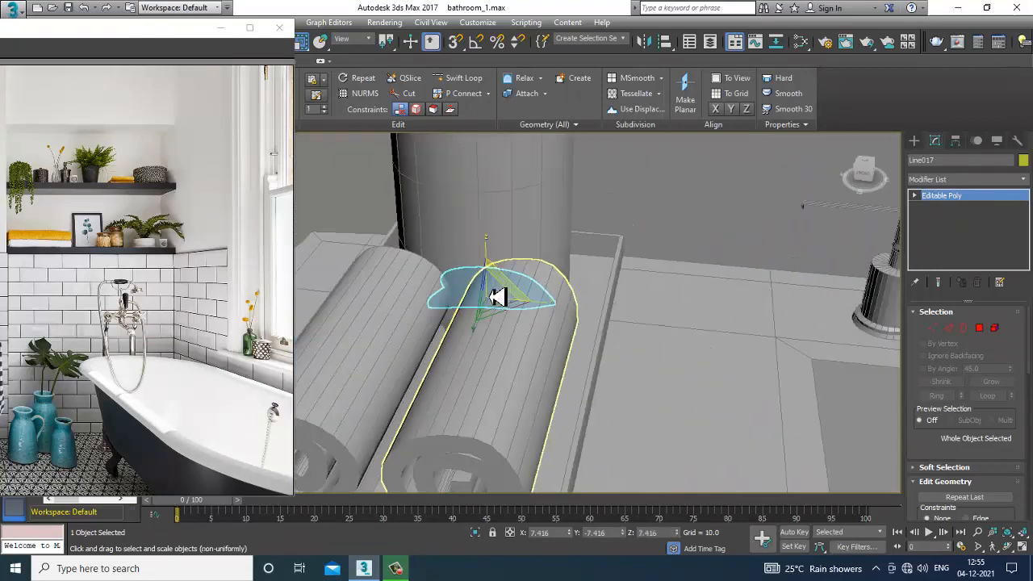
key(w)
drag(489, 295, 494, 158)
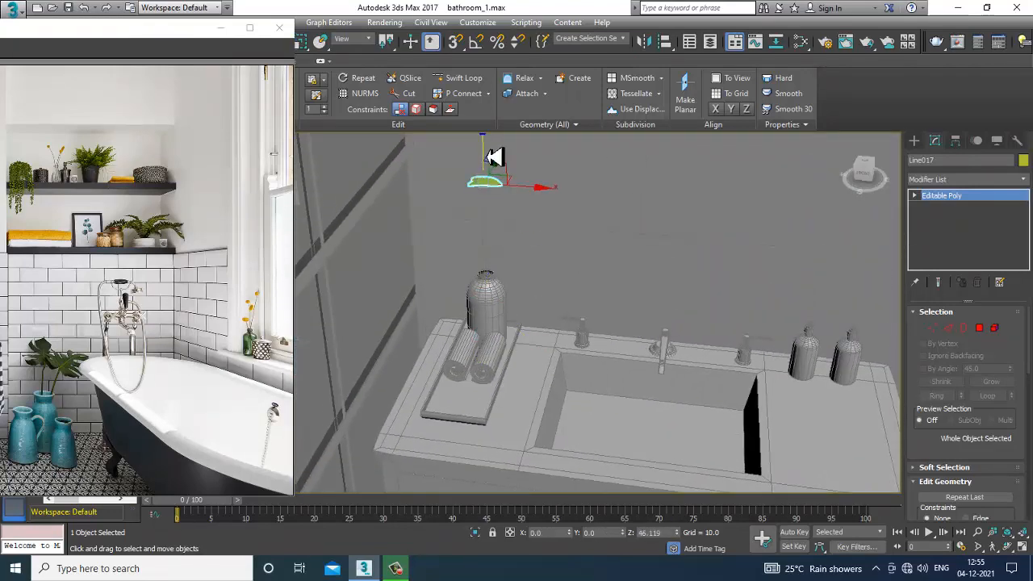
Step: Scale the raised leaf down uniformly to about 3 percent to suit the stems
key(r)
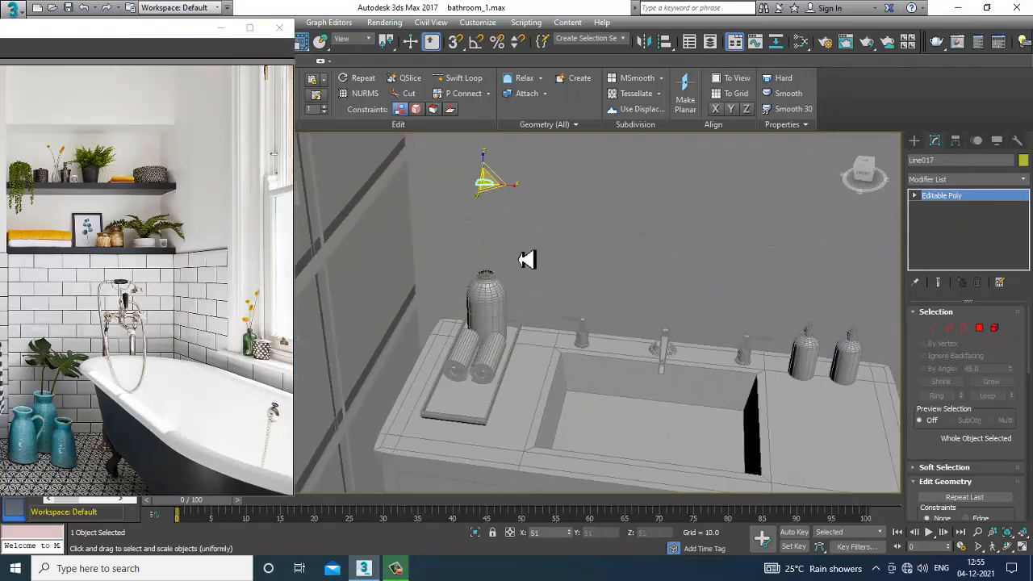
key(z)
scroll(520, 233, down, 7)
alt+middle_drag(528, 242, 528, 260)
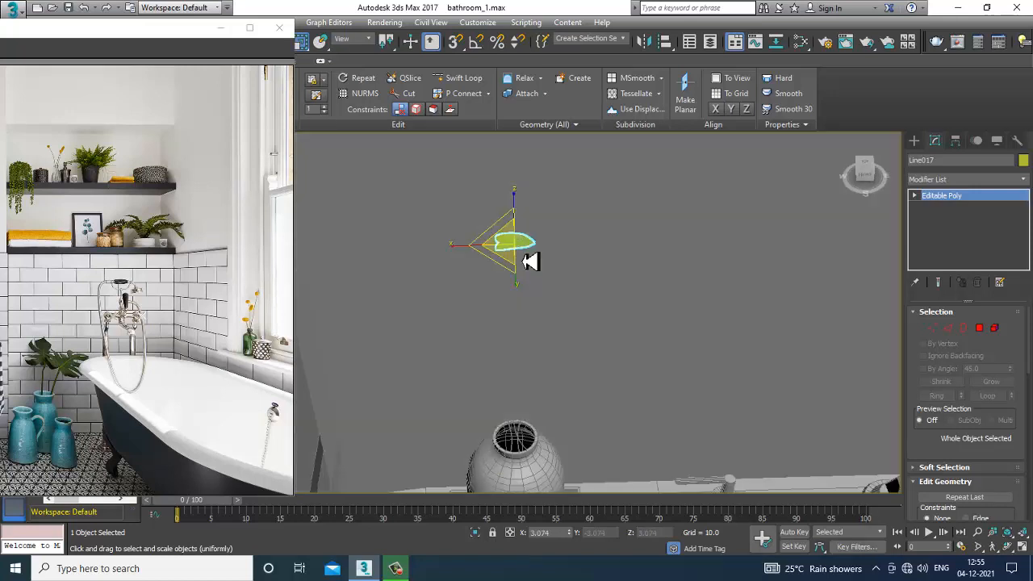
scroll(526, 262, up, 4)
scroll(525, 266, up, 3)
scroll(502, 249, down, 3)
Step: Place the leaf against the upper part of the middle stem and tilt it about 25 degrees around Y
key(w)
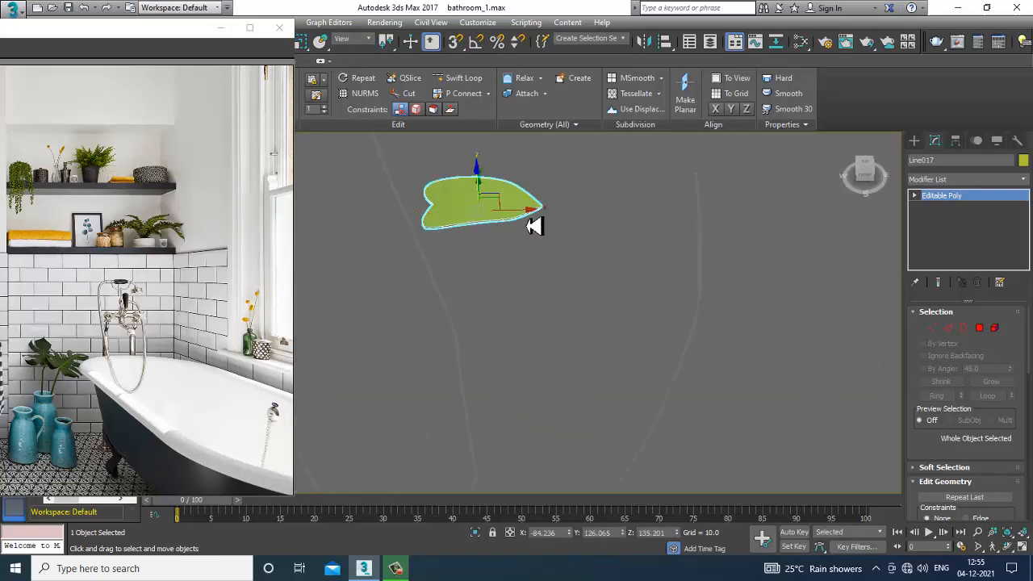
drag(524, 218, 468, 180)
key(e)
alt+middle_drag(468, 180, 463, 213)
drag(463, 213, 458, 194)
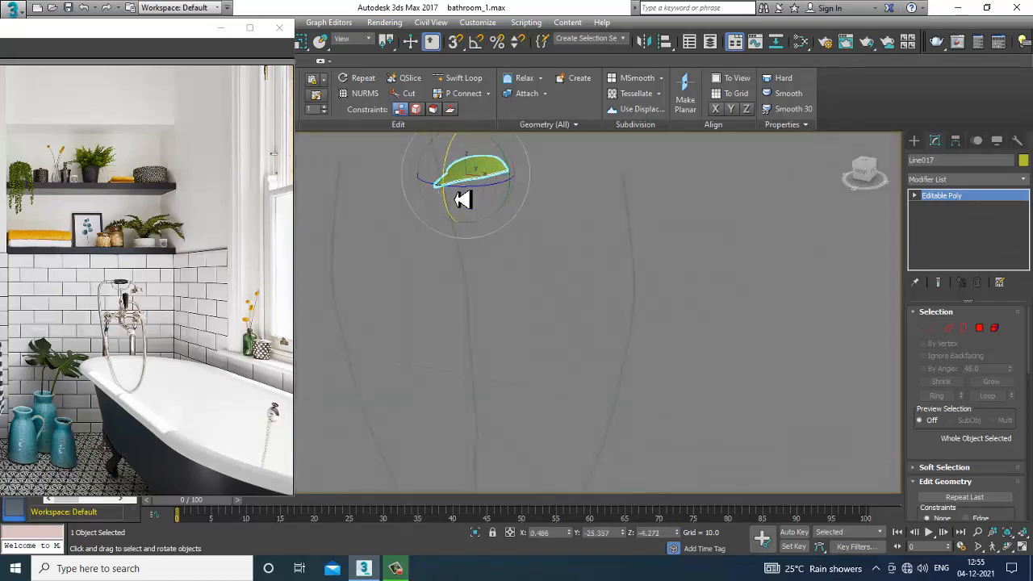
key(w)
scroll(501, 215, down, 4)
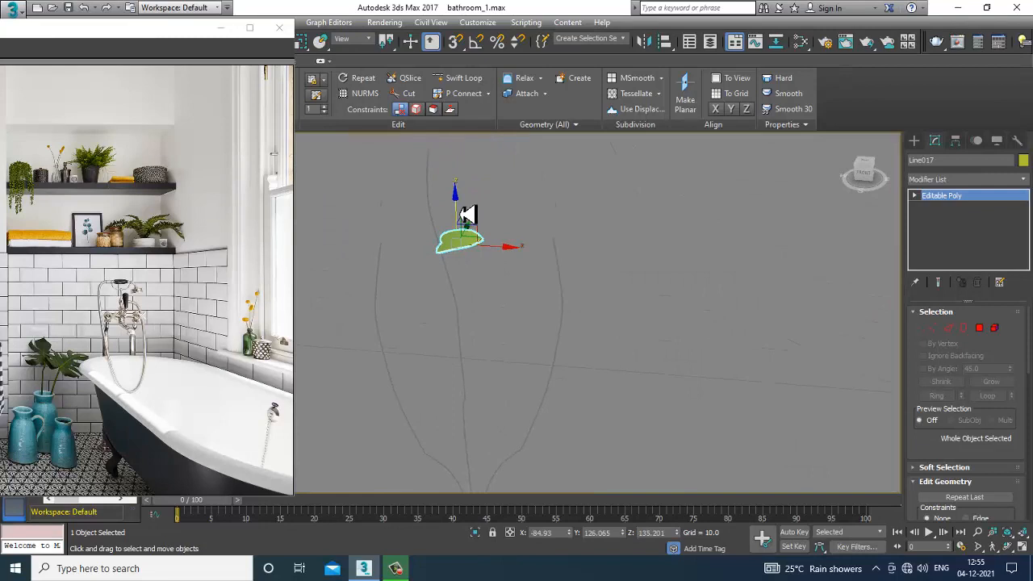
Step: Mirror the leaf as a copy and place it slightly higher on the opposite side of the middle stem
alt+middle_drag(461, 214, 476, 246)
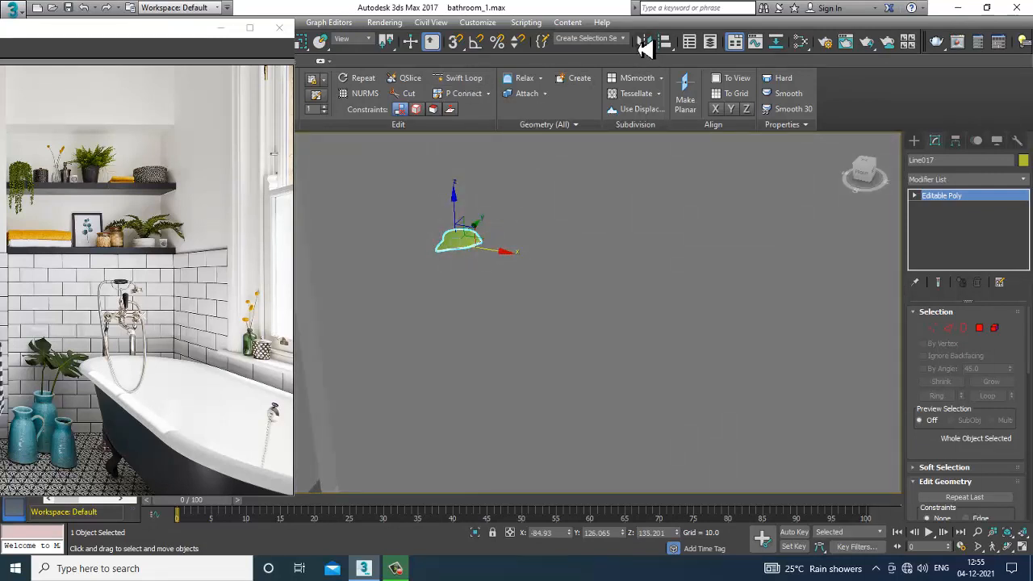
click(641, 42)
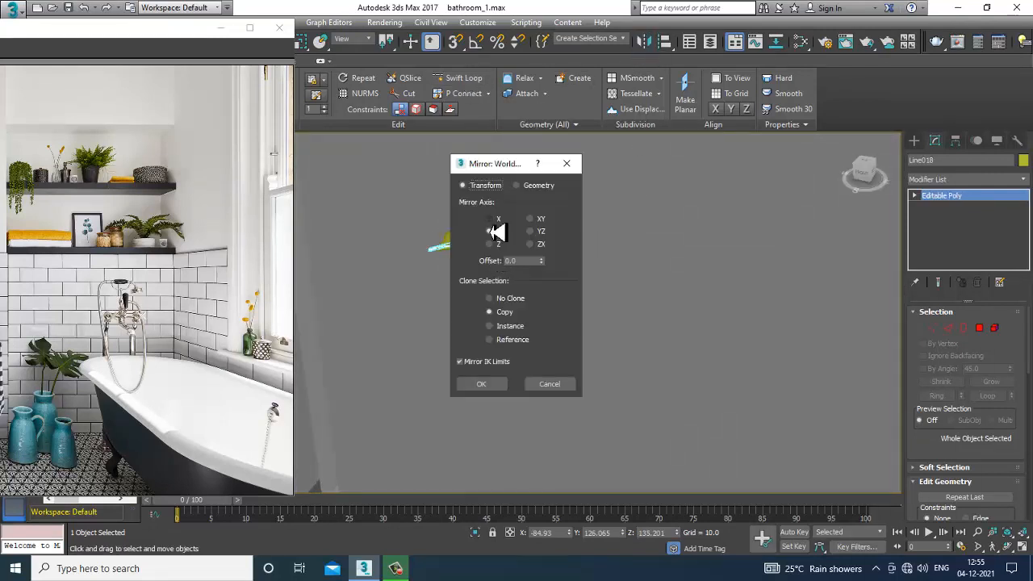
click(490, 382)
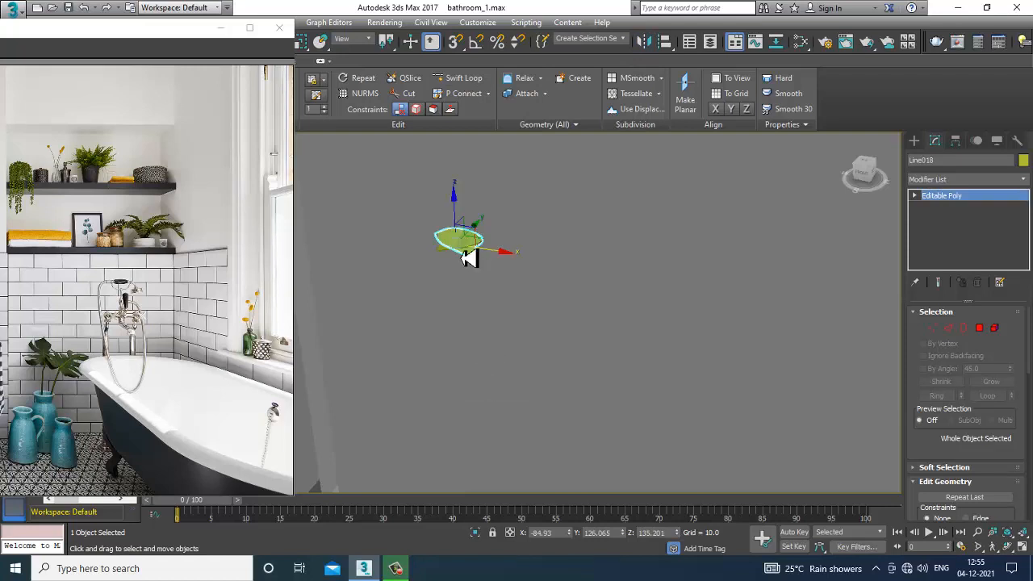
drag(504, 253, 465, 250)
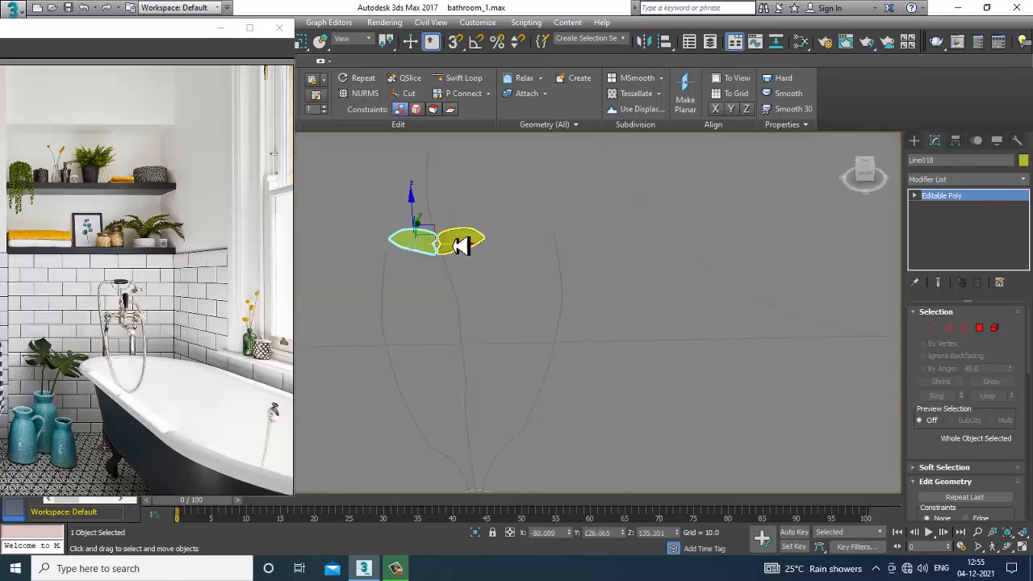
drag(422, 223, 419, 194)
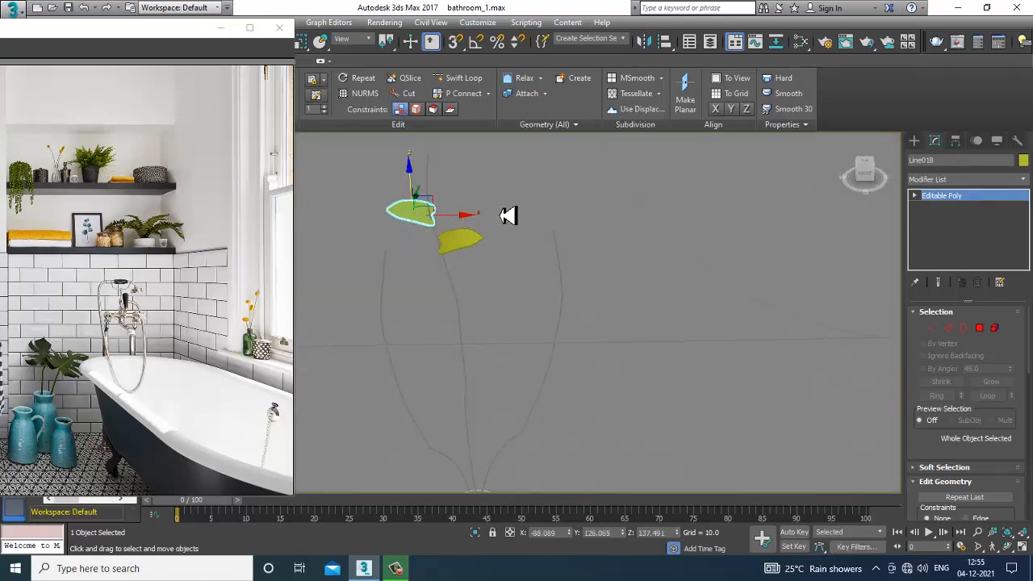
Step: Scale the mirrored upper leaf down slightly
alt+middle_drag(500, 215, 421, 225)
key(r)
drag(429, 228, 431, 242)
scroll(431, 242, down, 3)
alt+middle_drag(431, 242, 456, 215)
Step: Copy both leaves down to the lower part of the middle stem
key(w)
scroll(436, 264, up, 3)
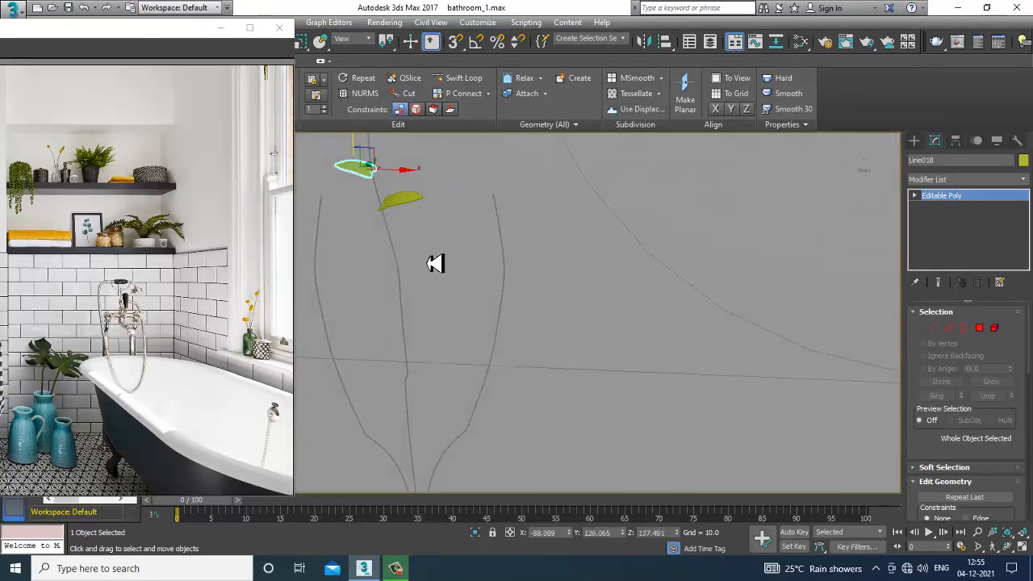
ctrl+click(407, 211)
mouse_move(385, 159)
shift+mouse_down()
mouse_move(450, 293)
mouse_move(468, 367)
shift+mouse_up()
click(521, 339)
mouse_move(436, 332)
mouse_down()
mouse_move(464, 334)
mouse_move(458, 356)
mouse_up()
Step: Rotate the lowest leaf on the middle stem about 24 degrees around Z and shift it against the stem
click(443, 349)
alt+middle_drag(491, 279, 482, 334)
key(e)
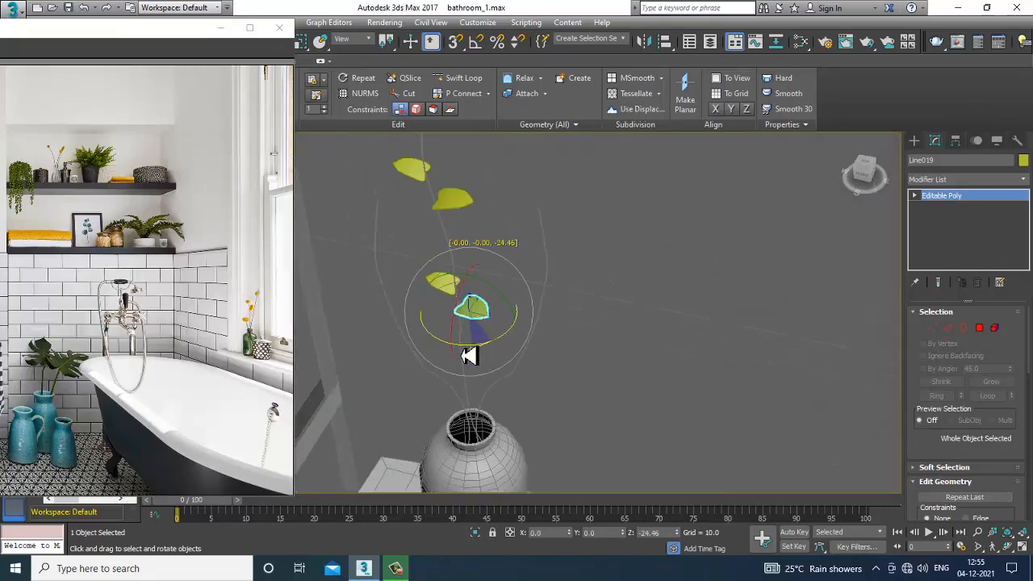
key(w)
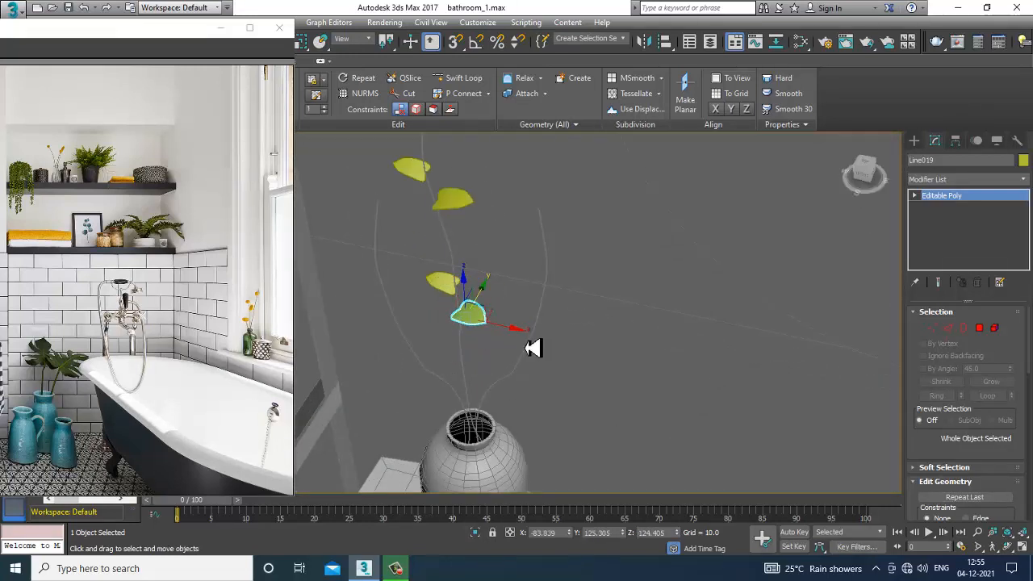
drag(513, 338, 512, 337)
Step: Copy the middle stem's lower pair of leaves across to the right stem
alt+middle_drag(484, 276, 450, 279)
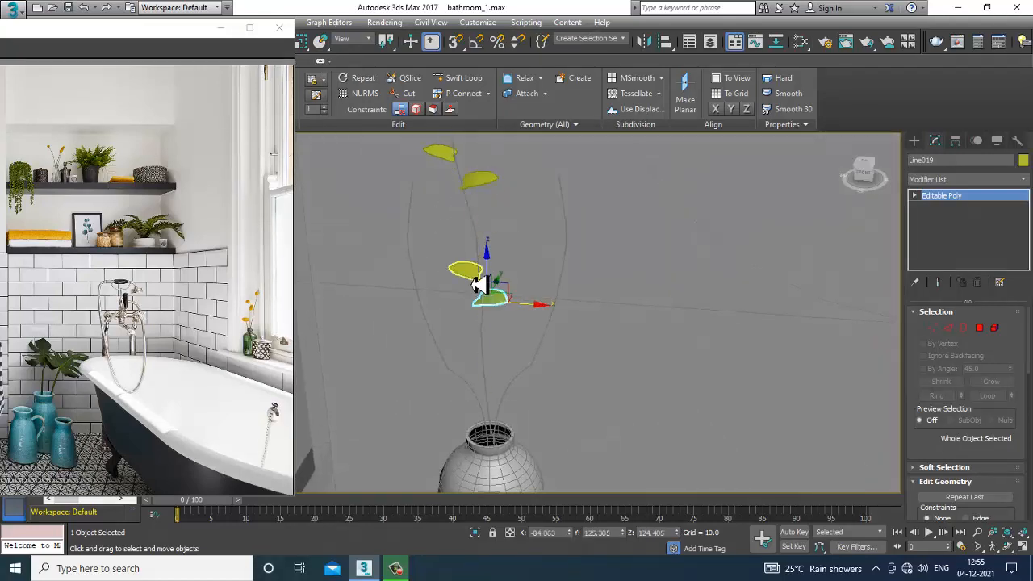
ctrl+click(477, 279)
scroll(484, 284, down, 5)
scroll(528, 294, up, 5)
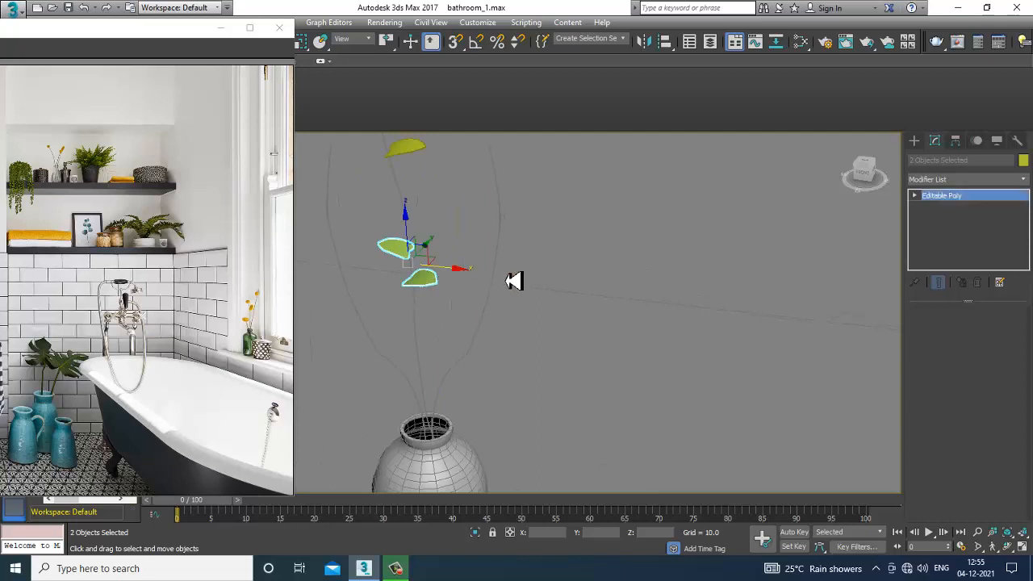
shift+click(517, 281)
click(586, 338)
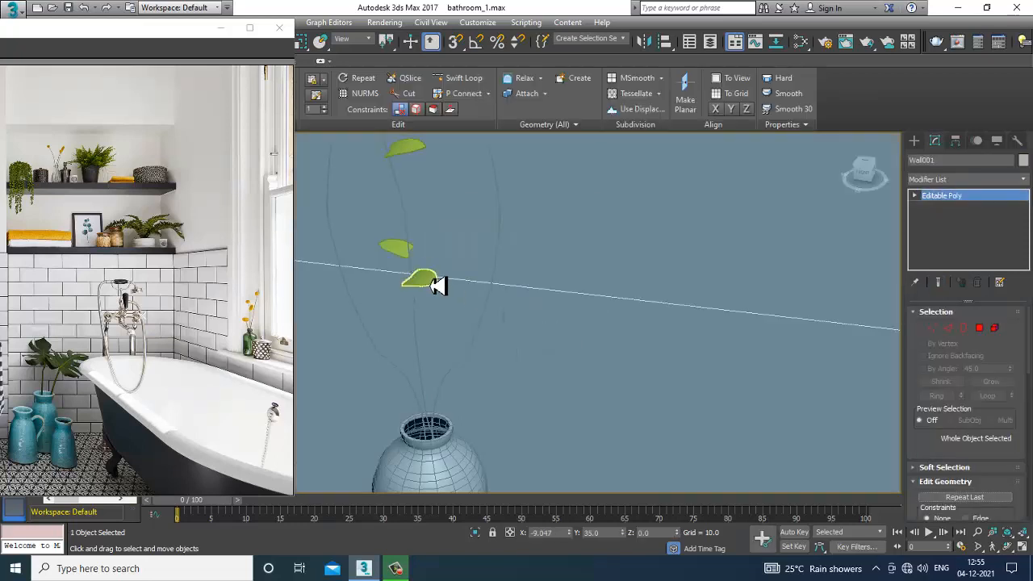
click(419, 279)
ctrl+click(398, 253)
shift+drag(455, 276, 534, 280)
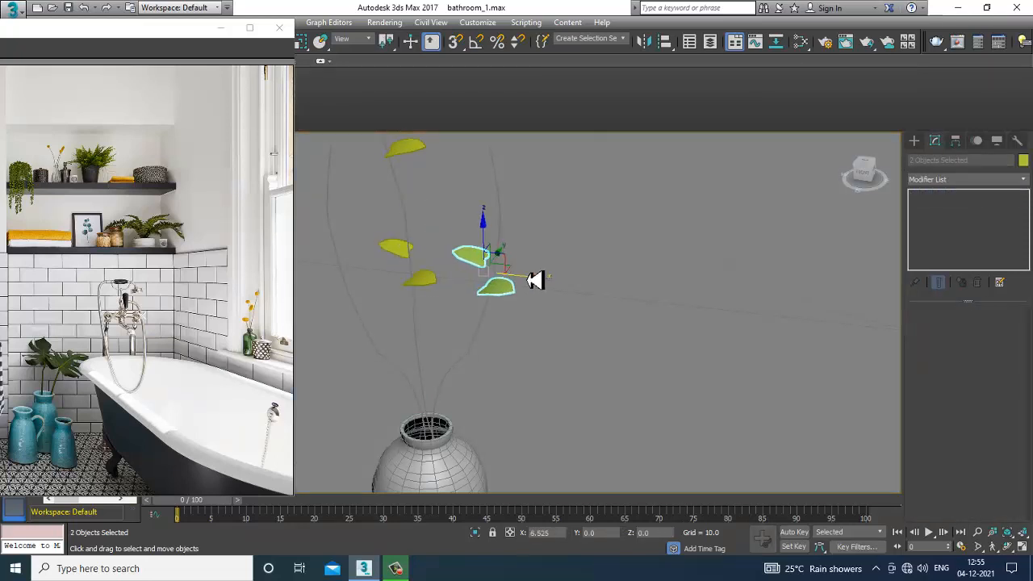
click(522, 339)
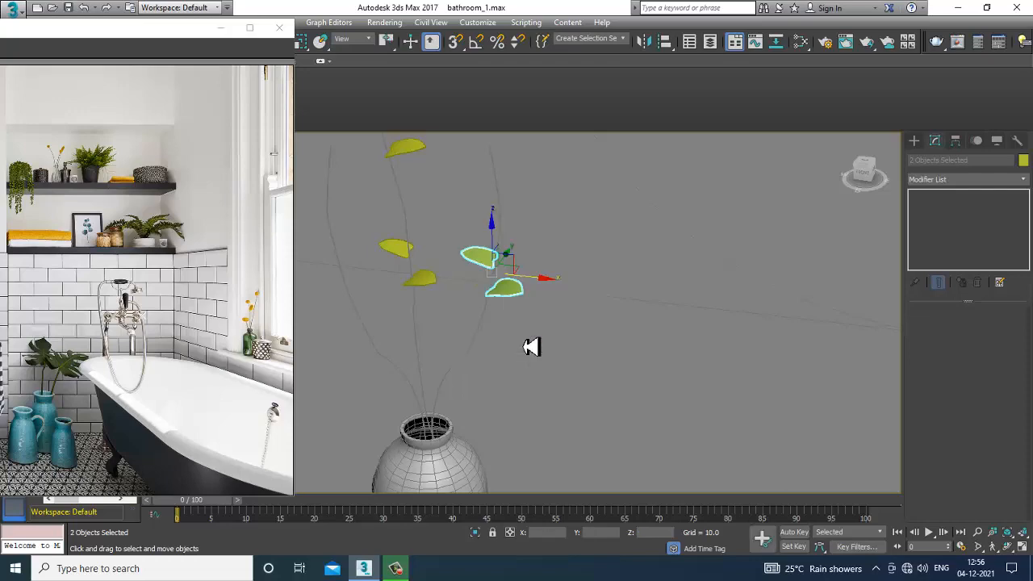
Step: Move the lower leaf of the right stem against the stem and rotate it to meet the stem
scroll(530, 346, up, 6)
click(520, 314)
alt+middle_drag(554, 249, 490, 343)
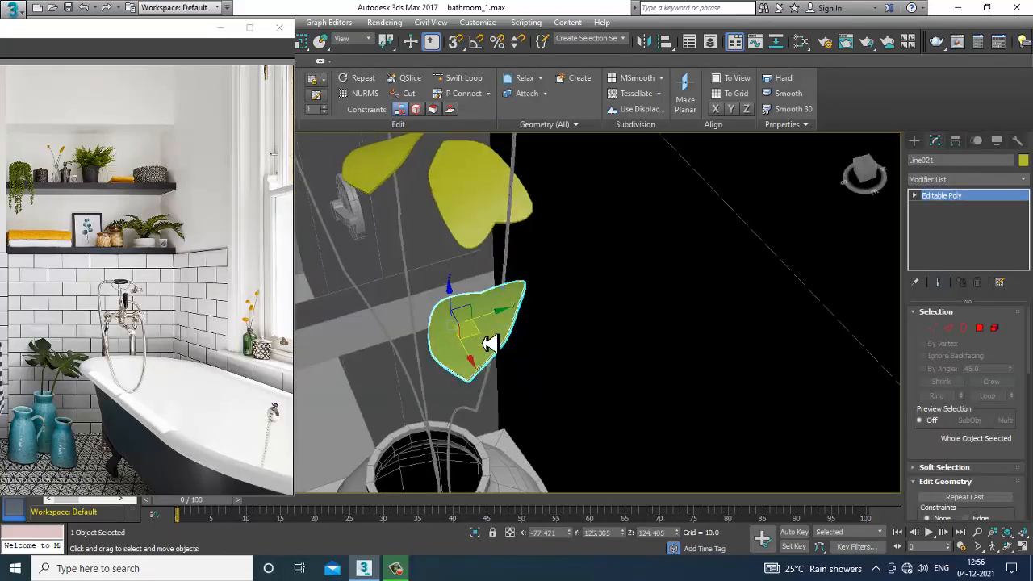
drag(499, 322, 530, 307)
key(e)
key(w)
scroll(481, 292, down, 3)
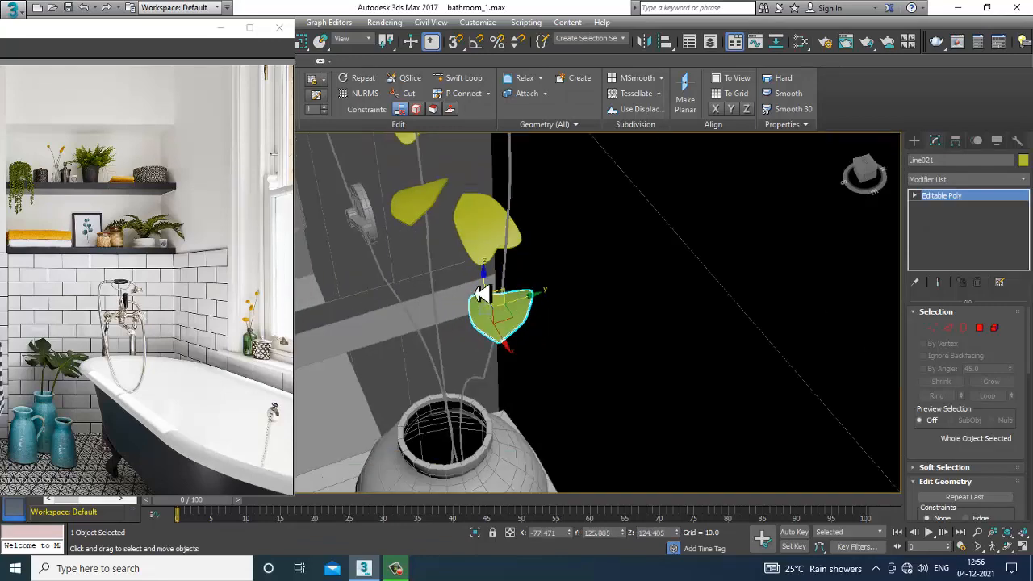
Step: Reposition and rotate the upper leaf of the right stem so that it attaches to the stem
mouse_move(482, 293)
alt+middle_down()
mouse_move(467, 241)
mouse_move(487, 290)
alt+middle_up()
click(466, 241)
drag(465, 228, 497, 267)
key(e)
key(w)
scroll(496, 266, down, 4)
alt+middle_drag(496, 265, 547, 269)
scroll(492, 288, up, 3)
scroll(547, 269, down, 4)
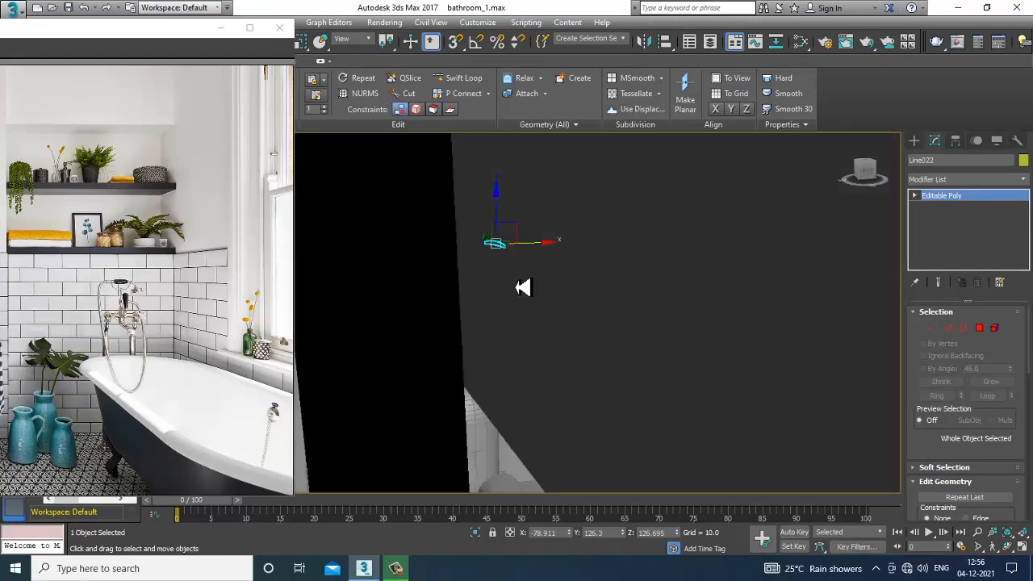
Step: Place a smaller copy of the right stem's leaf pair lower on the same stem, near the vase mouth
scroll(492, 275, up, 10)
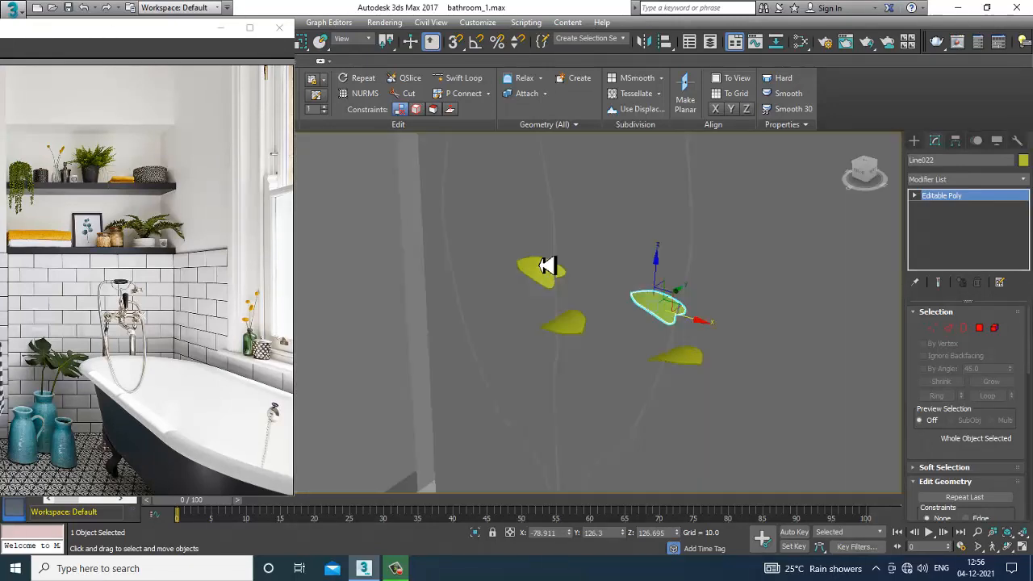
ctrl+click(678, 357)
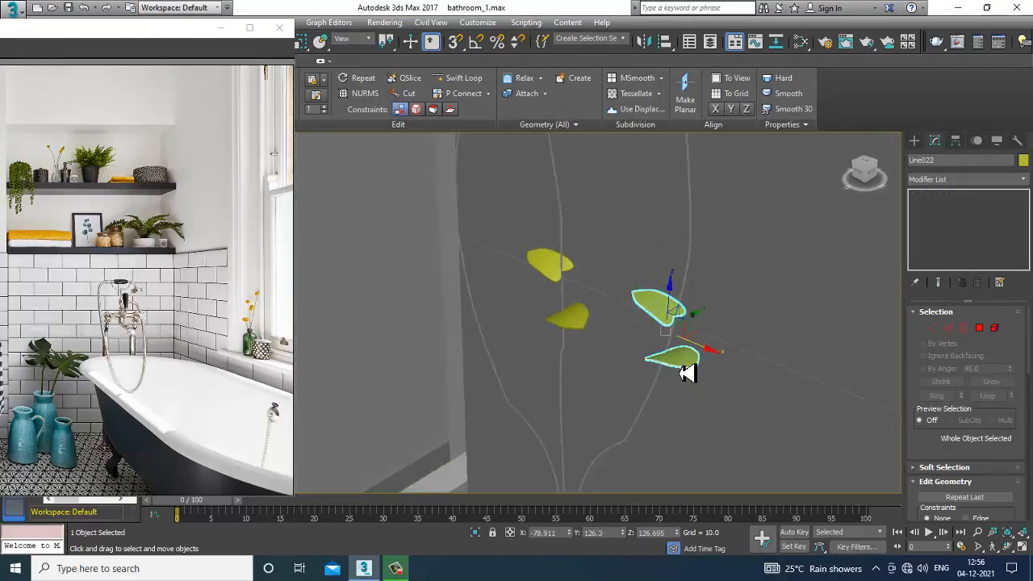
scroll(684, 361, down, 5)
shift+drag(663, 331, 661, 398)
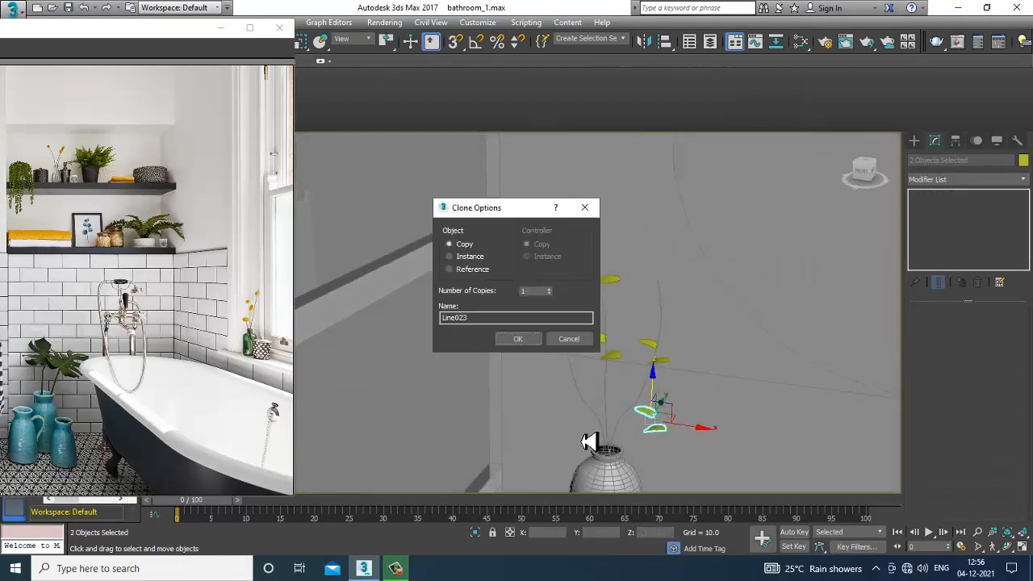
click(517, 343)
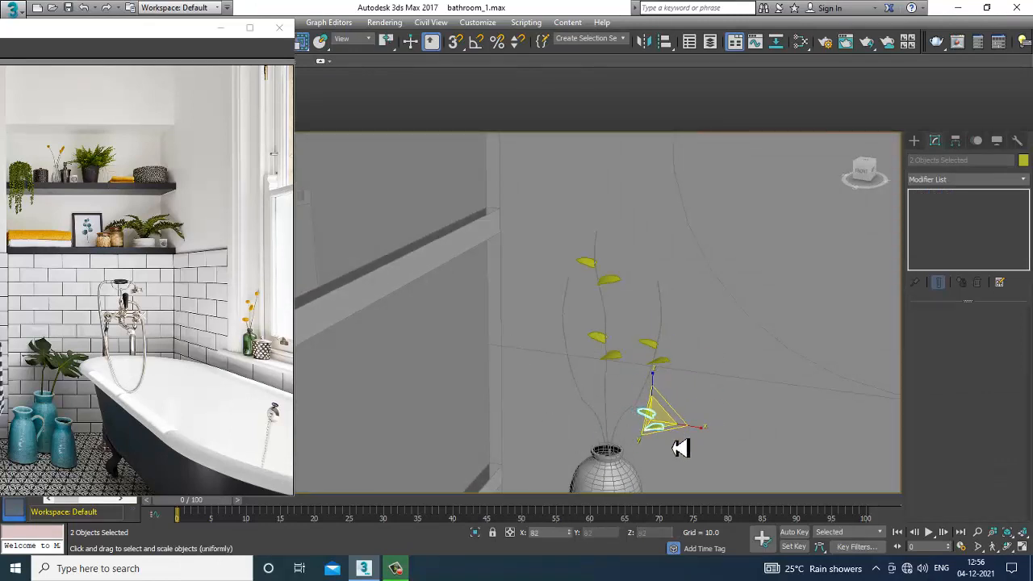
scroll(667, 440, up, 3)
drag(667, 411, 597, 397)
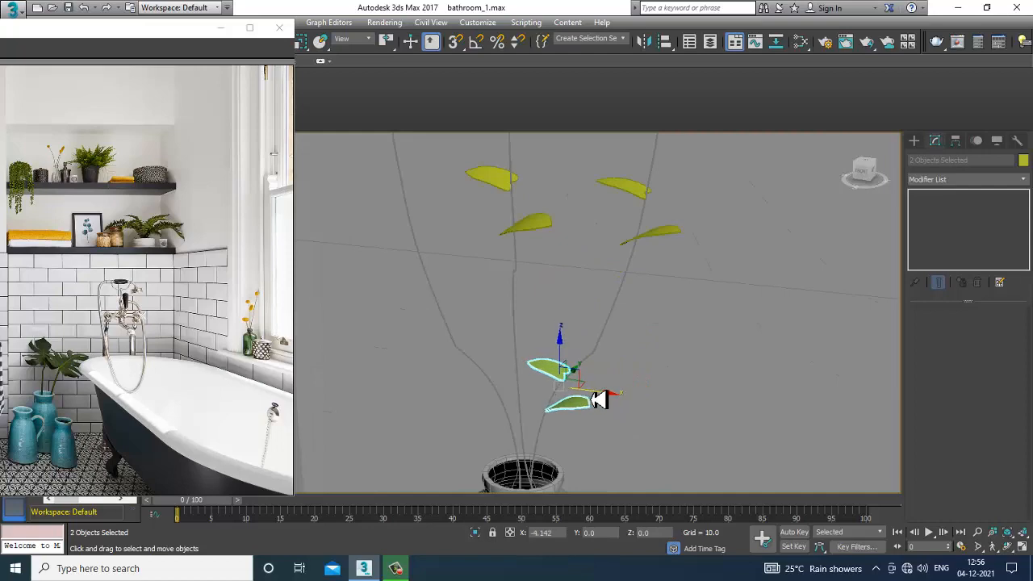
Step: Rotate the lower leaf of the pair near the vase mouth by about 30 degrees and move it against the right stem
click(623, 396)
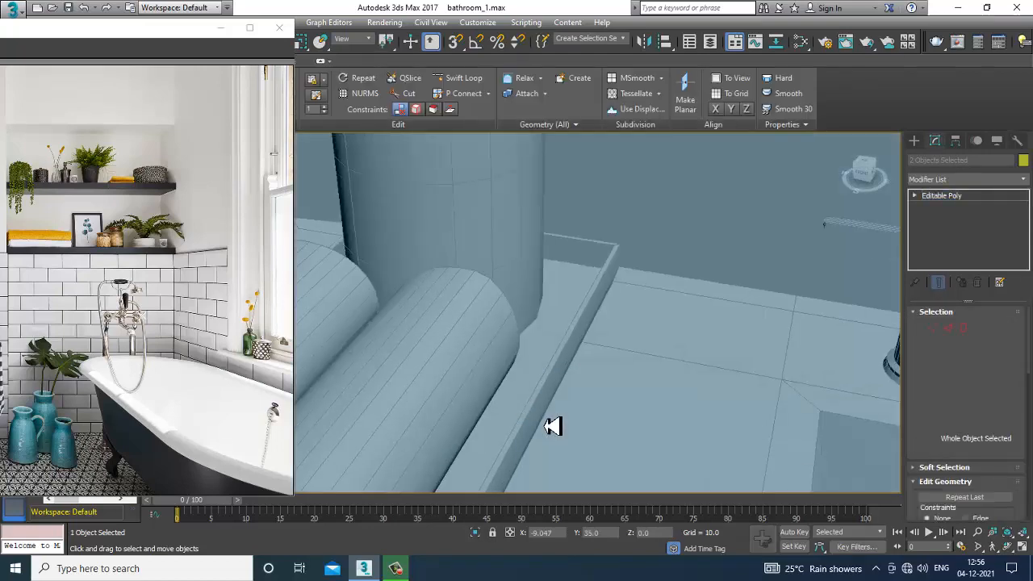
scroll(553, 425, up, 2)
scroll(553, 394, down, 7)
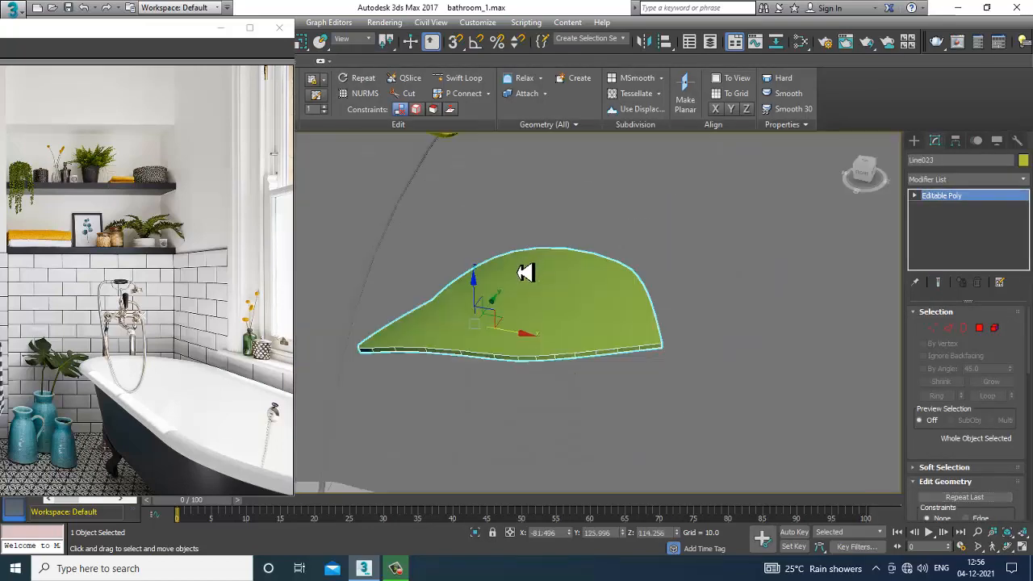
scroll(549, 346, down, 4)
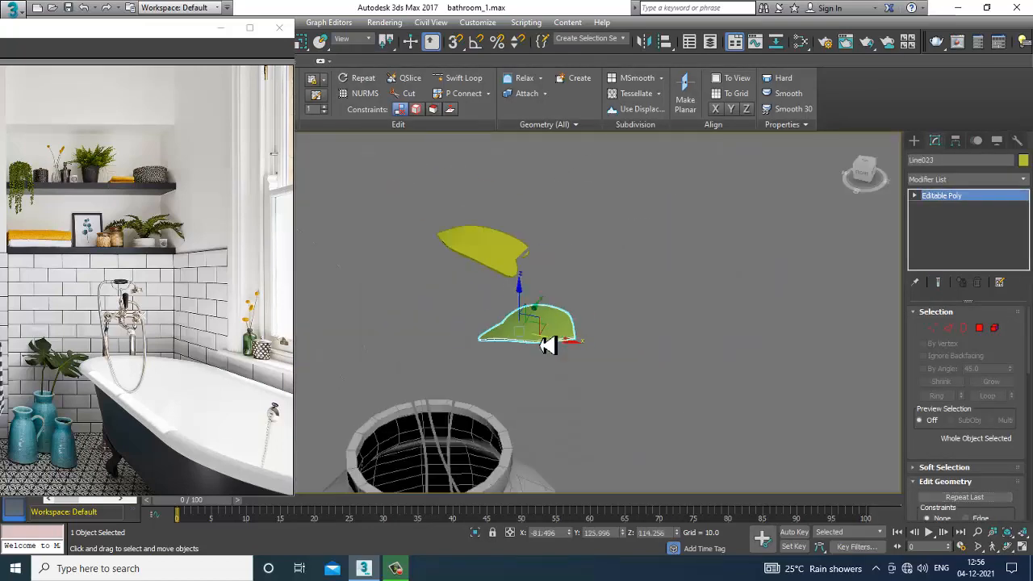
key(e)
drag(551, 324, 576, 358)
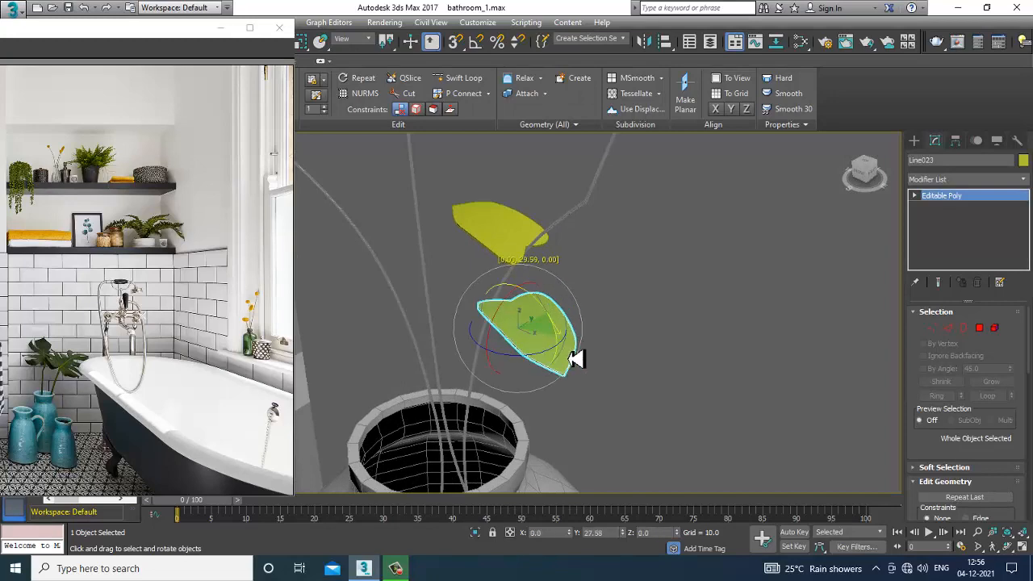
key(w)
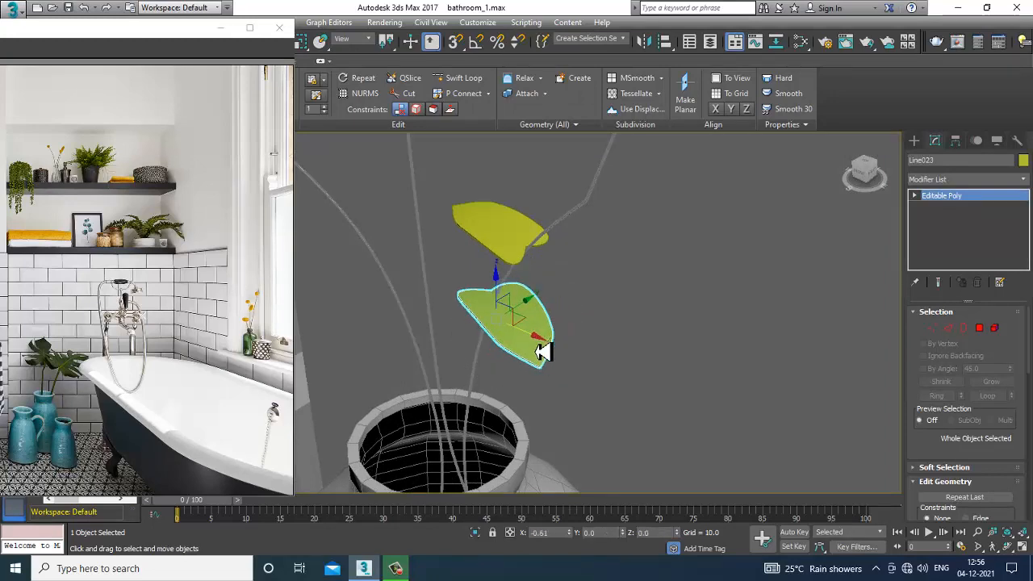
Step: Examine the leaf arrangement on the stems from the front and close up, checking the middle stem's upper leaf
key(f)
scroll(570, 336, down, 5)
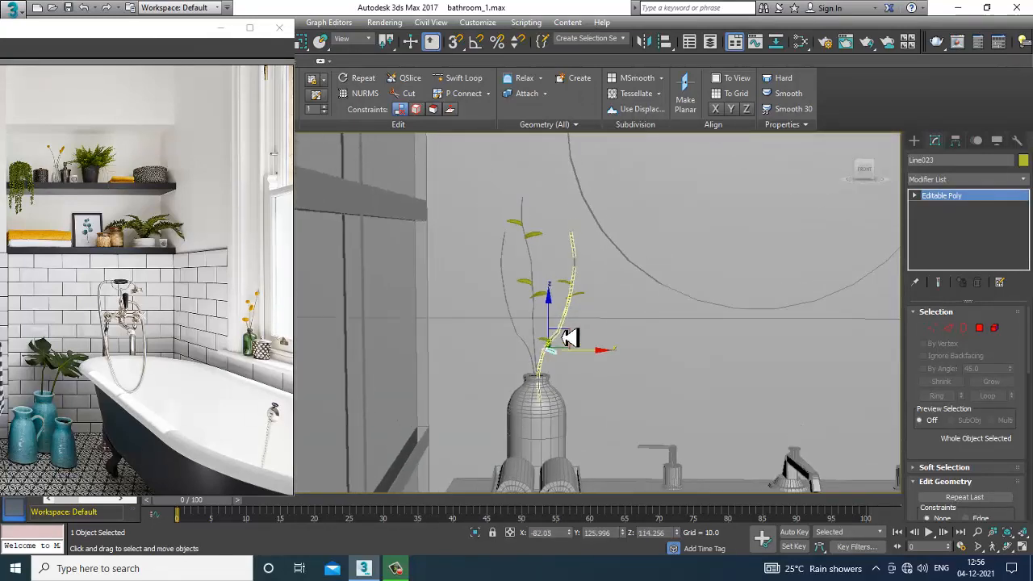
scroll(568, 337, up, 2)
alt+middle_drag(568, 338, 514, 295)
scroll(537, 288, up, 5)
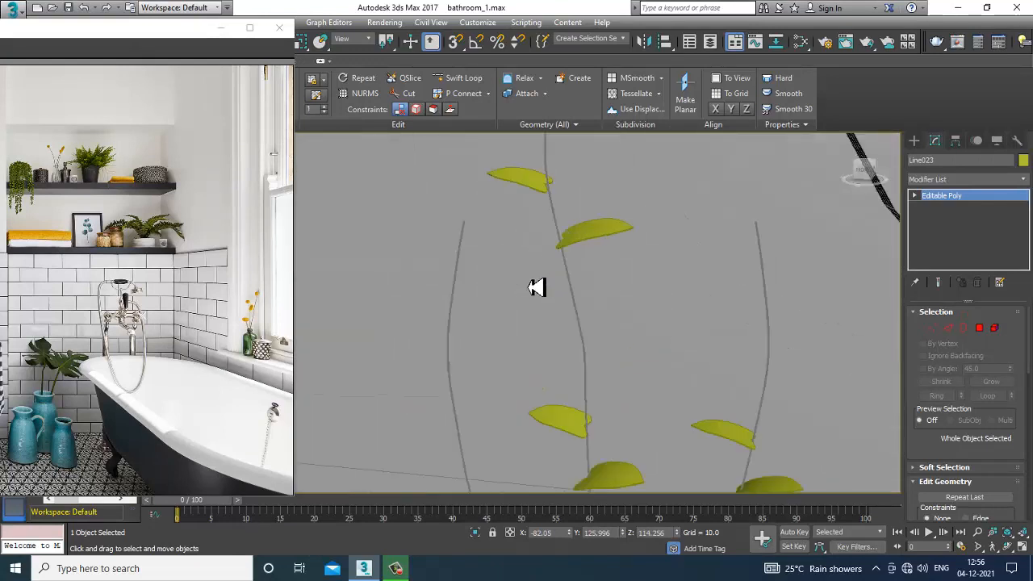
key(e)
click(593, 234)
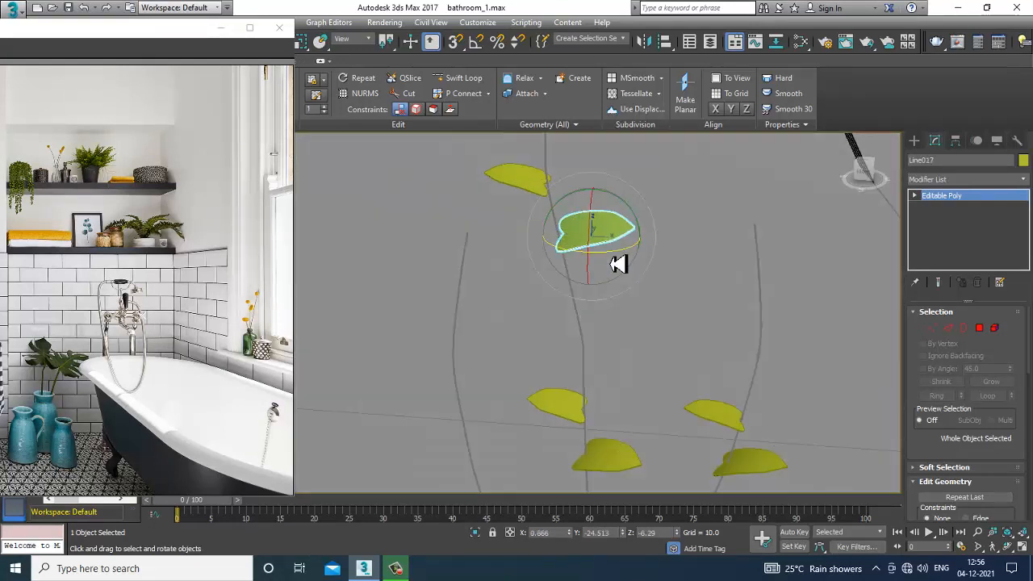
key(w)
Step: Reposition the reference image so the vanity and its vase plant can be compared with the modelled stems
scroll(637, 270, down, 6)
middle_drag(645, 295, 636, 203)
scroll(638, 187, down, 5)
drag(77, 28, 176, 18)
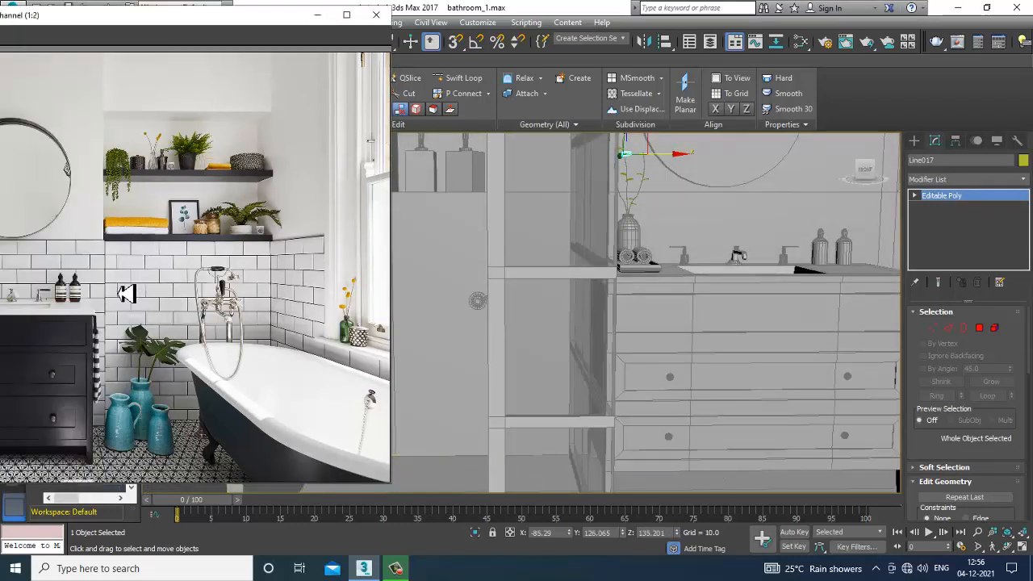
drag(103, 23, 214, 23)
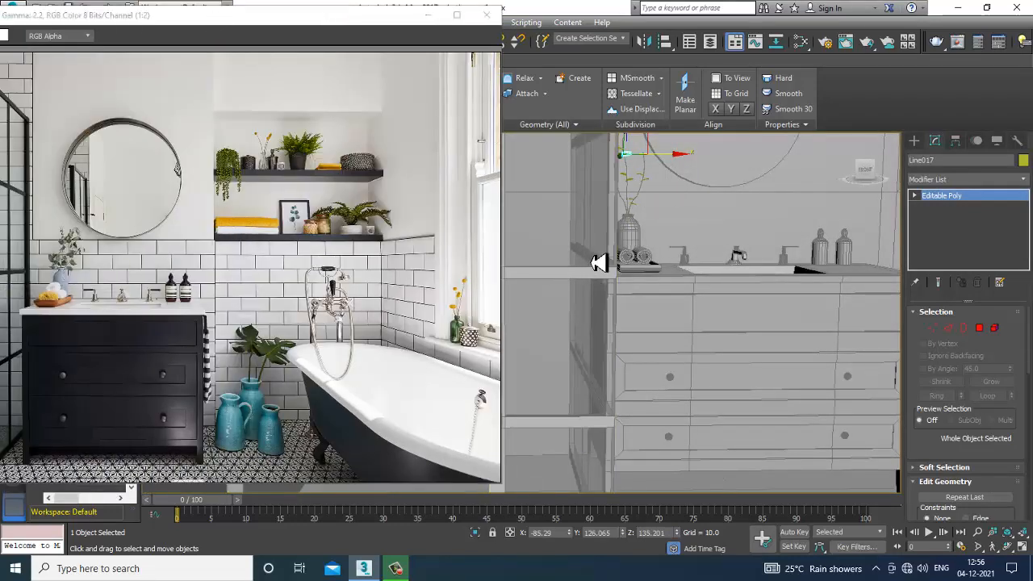
alt+middle_drag(710, 193, 730, 311)
scroll(730, 312, up, 4)
scroll(583, 318, up, 5)
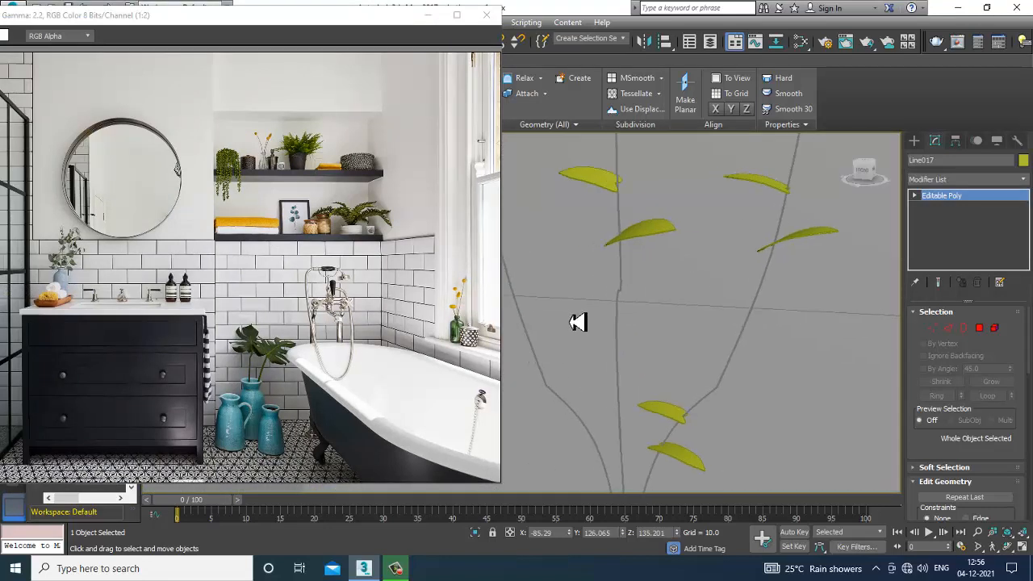
Step: Draw a curved side-branch spline in the front view, starting on the right stem above its upper leaf and rising outward
click(659, 245)
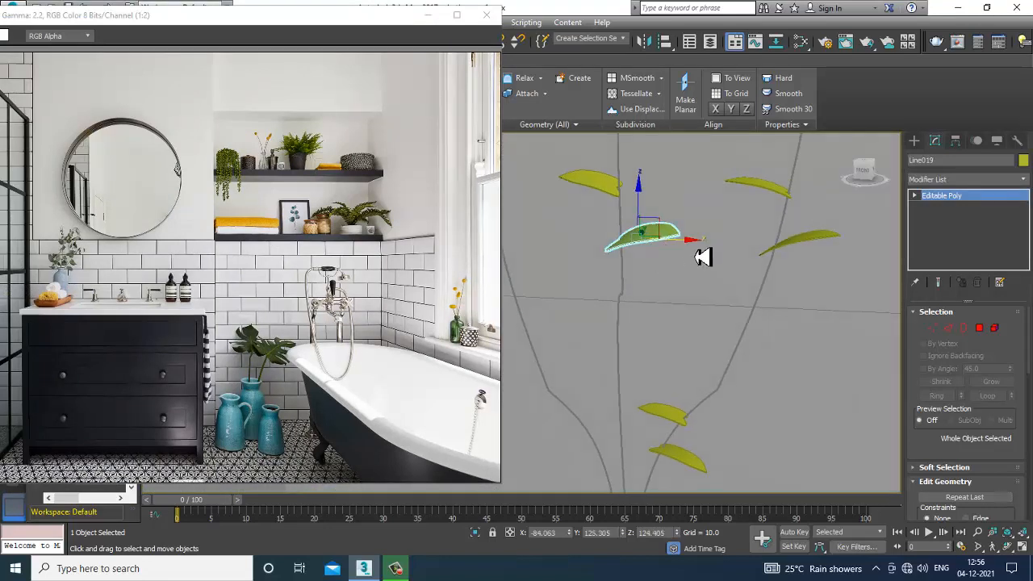
alt+middle_drag(699, 255, 660, 256)
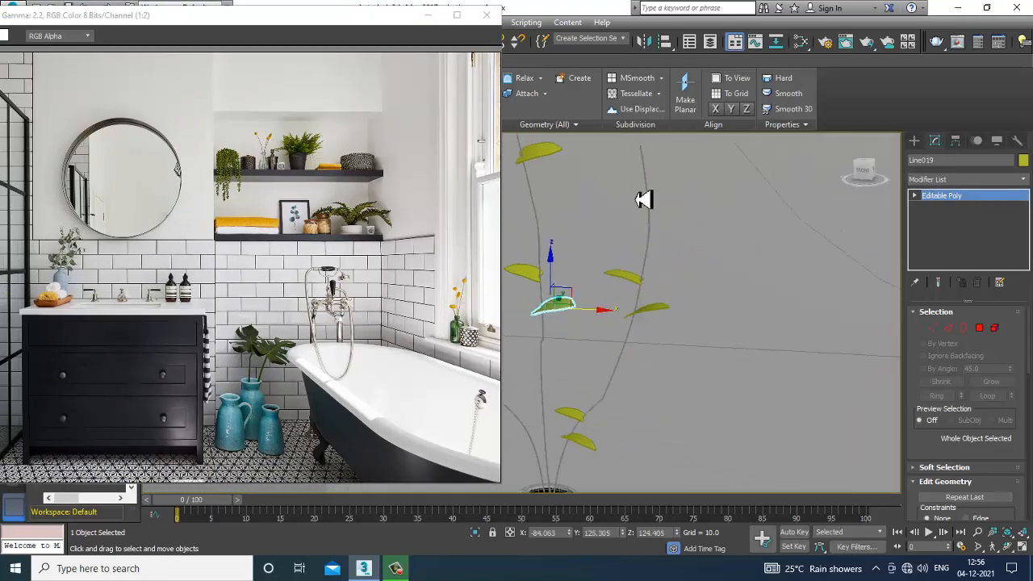
key(alt+w)
right_click(739, 229)
key(alt+w)
key(z)
scroll(714, 255, down, 4)
scroll(758, 279, down, 5)
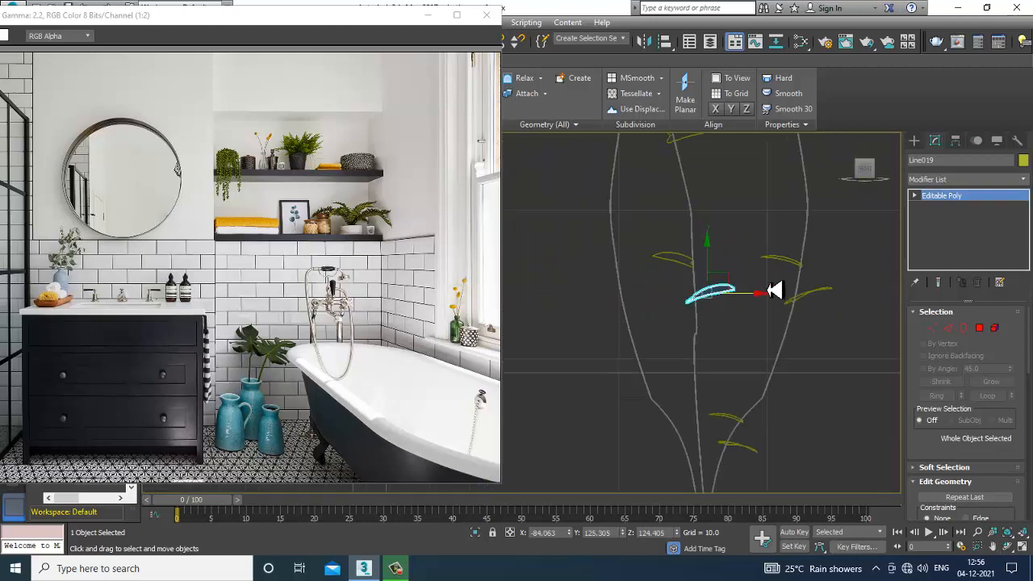
click(913, 141)
click(931, 159)
click(940, 229)
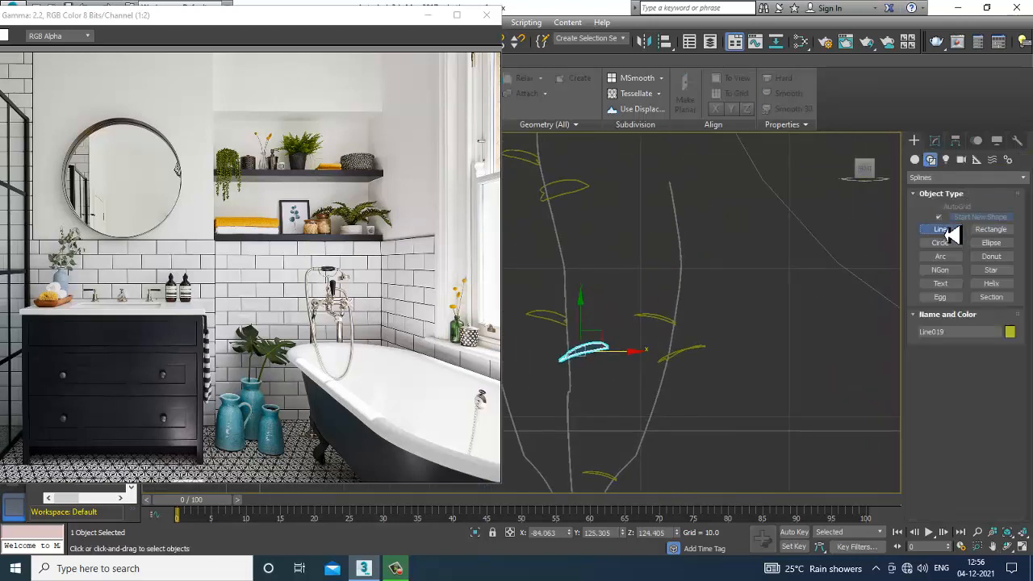
click(681, 303)
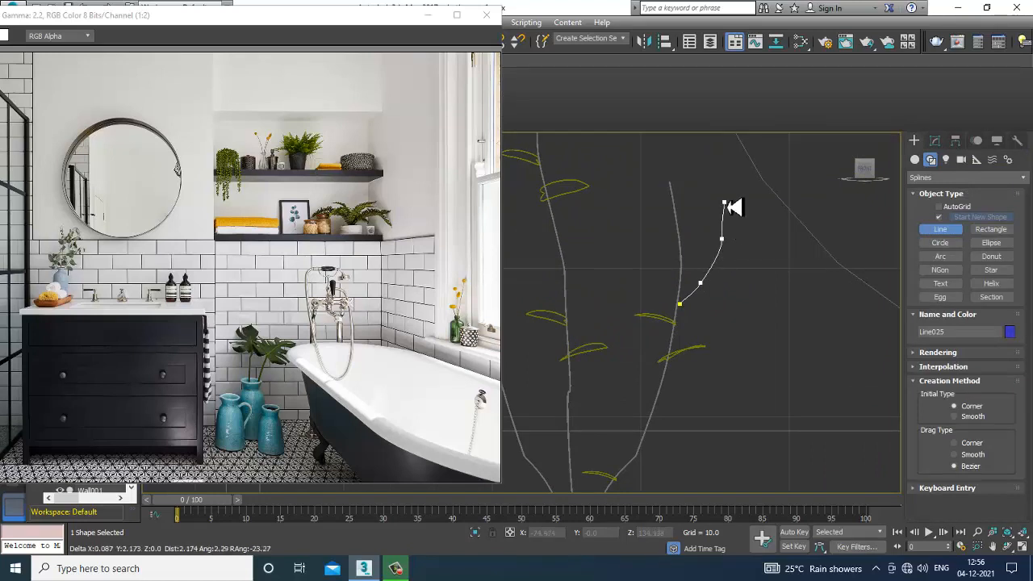
click(735, 175)
right_click(876, 307)
right_click(876, 307)
Step: Set the new side-branch line's rendering thickness to 0.06
key(alt+w)
right_click(735, 394)
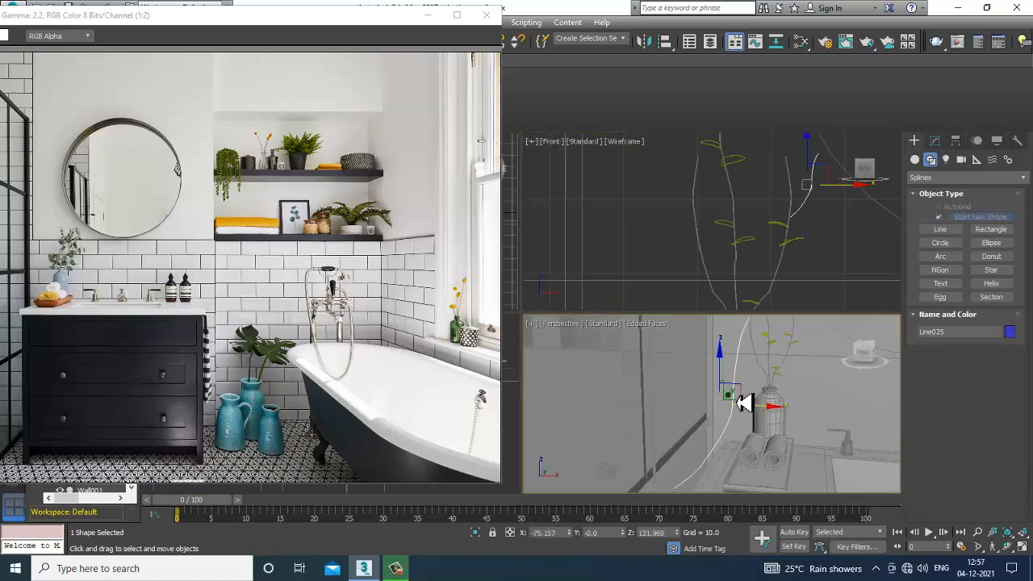
key(alt+w)
alt+middle_drag(743, 404, 950, 184)
click(934, 141)
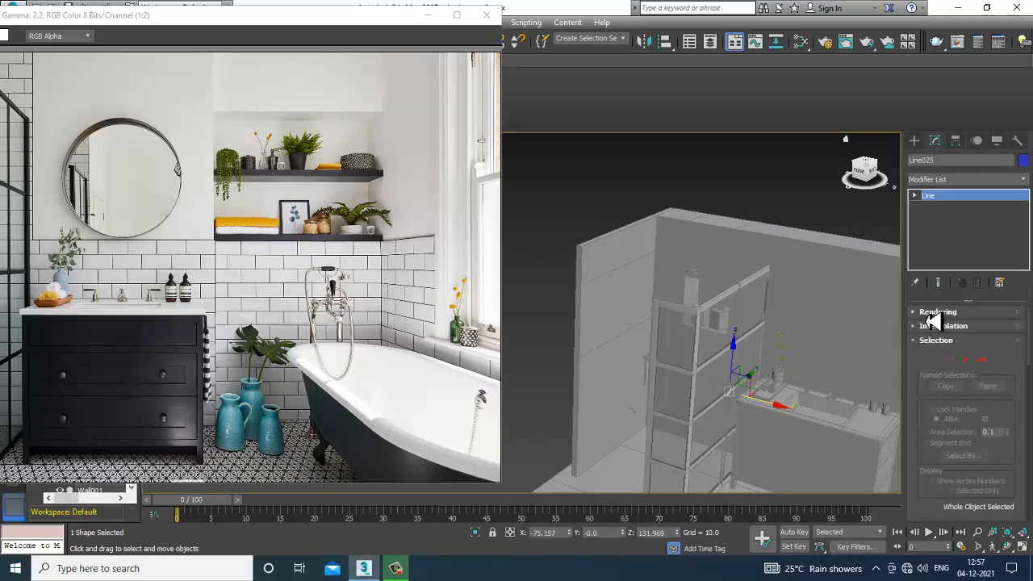
click(936, 313)
scroll(839, 404, up, 5)
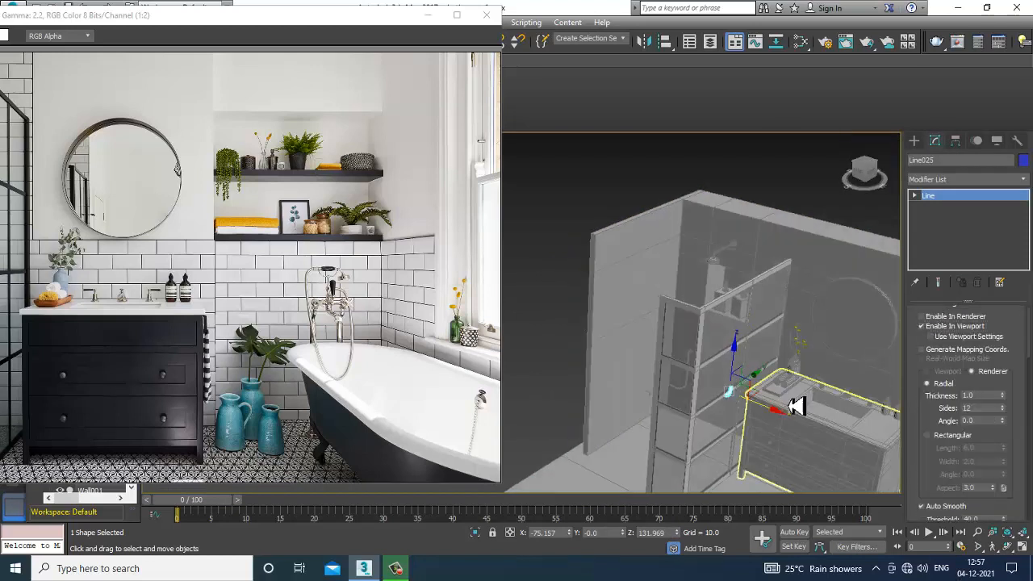
drag(1008, 409, 1020, 432)
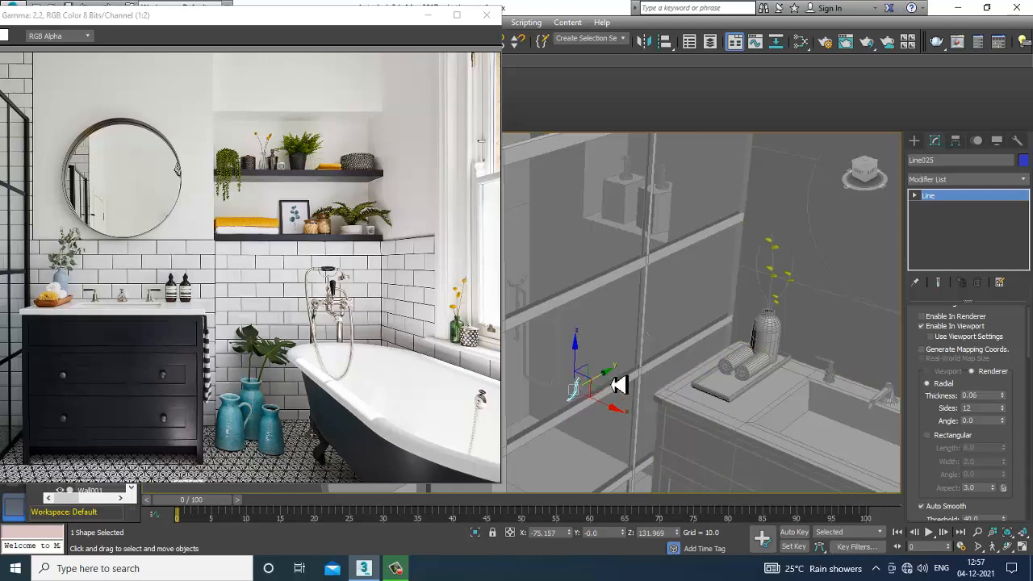
Step: Move the side branch over to the vase plant and align its lower end with the right stem
drag(611, 385, 822, 304)
key(z)
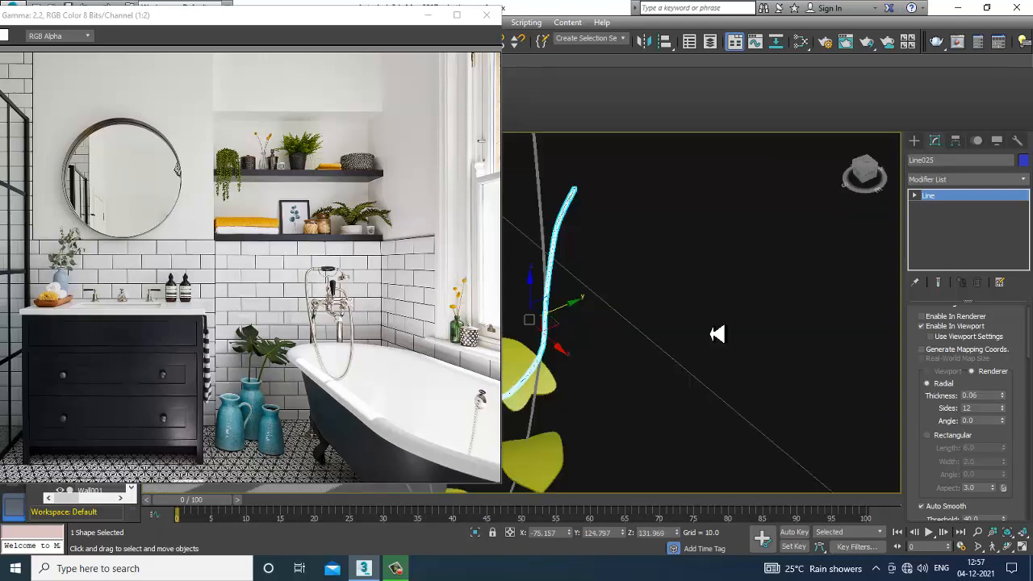
scroll(694, 332, down, 5)
alt+middle_drag(680, 331, 642, 313)
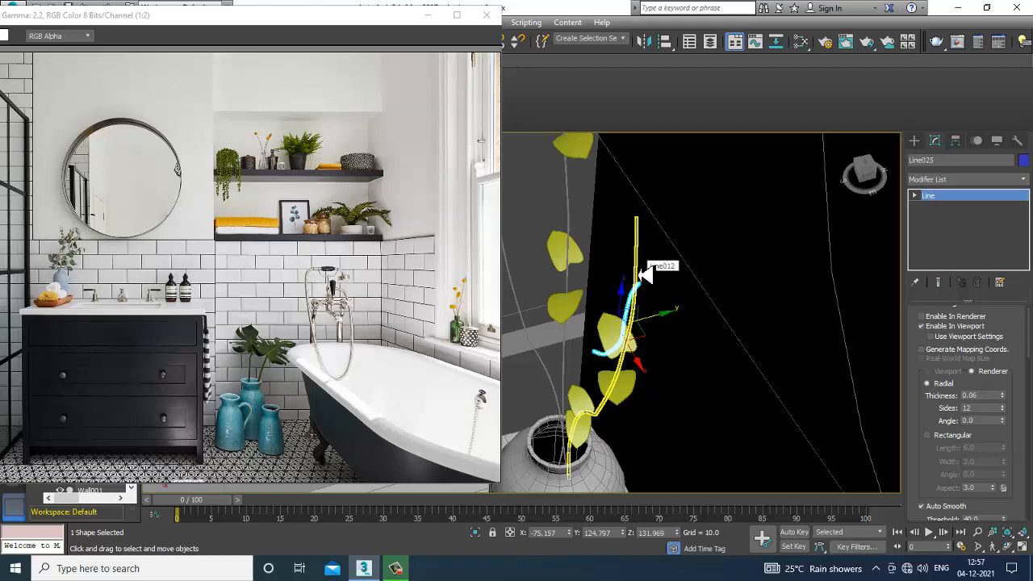
click(646, 275)
alt+middle_drag(637, 352, 635, 350)
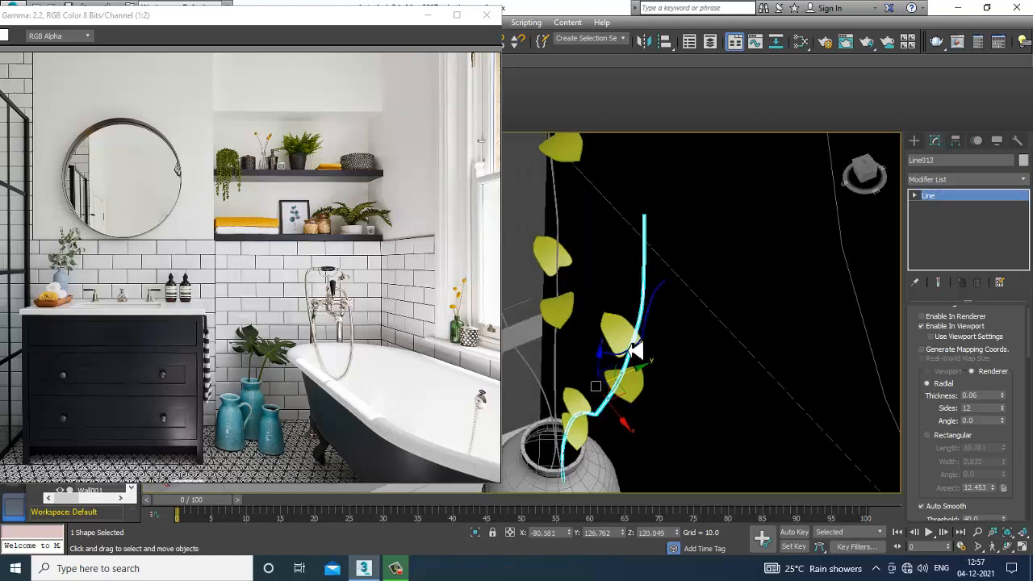
click(658, 318)
drag(679, 318, 713, 309)
scroll(704, 323, up, 3)
alt+middle_drag(669, 360, 740, 354)
alt+middle_drag(857, 237, 260, 377)
alt+middle_drag(452, 343, 741, 332)
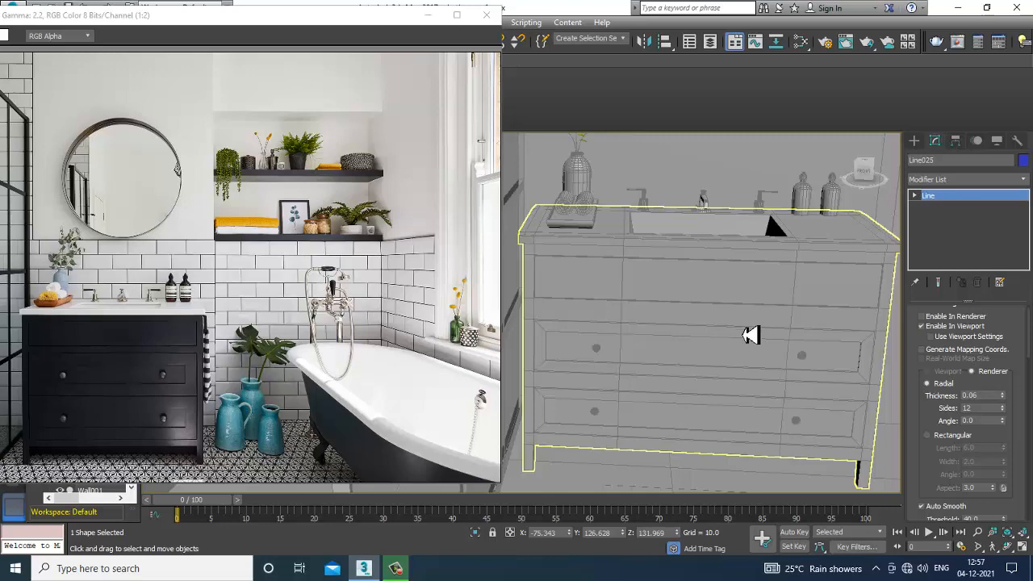
Step: Create a cone on the floor beside the vanity for a turquoise vase, about 8.67 bottom radius, 7.52 top radius and 31.73 high
scroll(276, 422, up, 1)
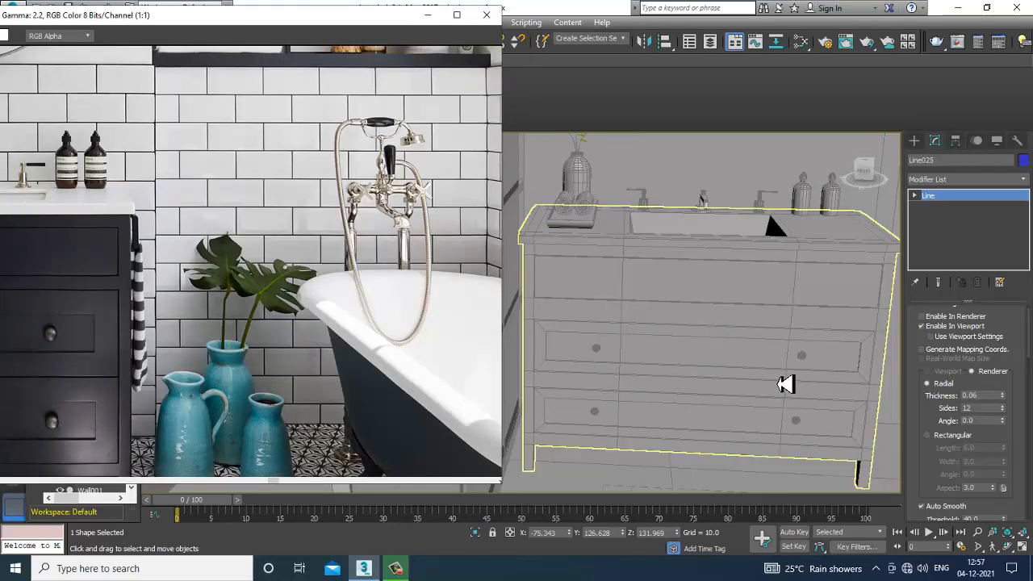
middle_drag(778, 384, 712, 306)
middle_drag(292, 441, 287, 332)
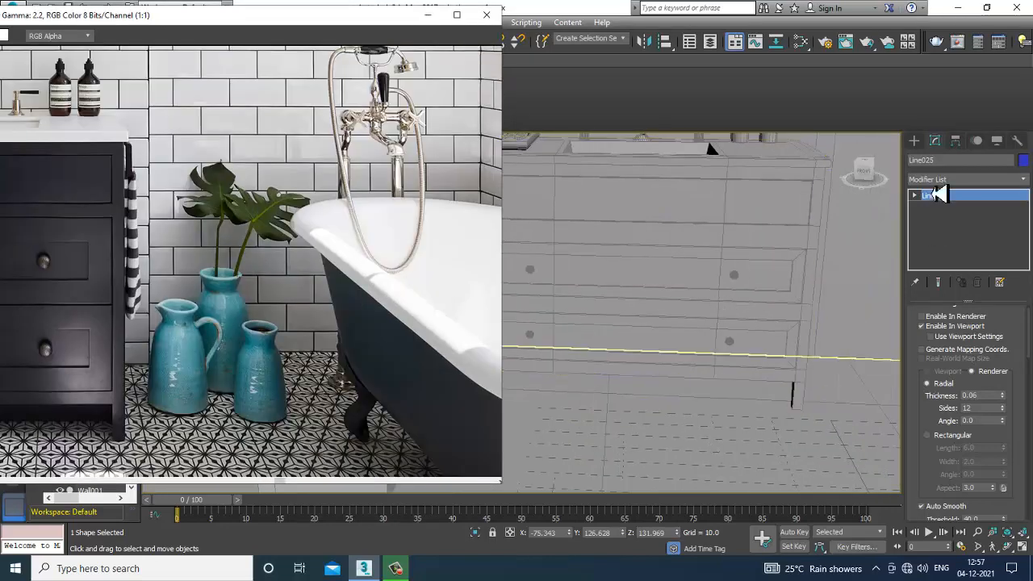
click(914, 140)
alt+middle_drag(840, 266, 746, 286)
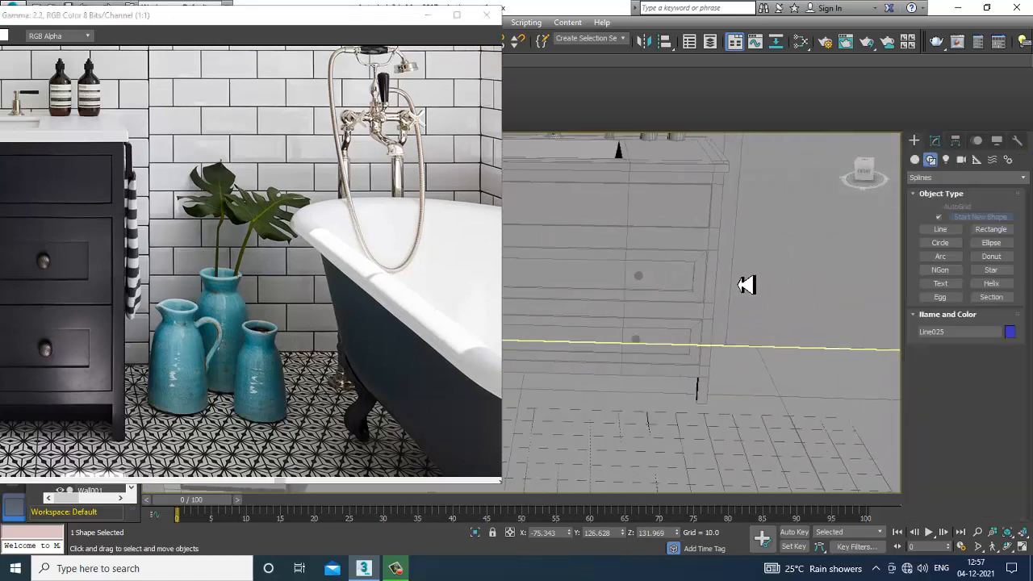
click(914, 159)
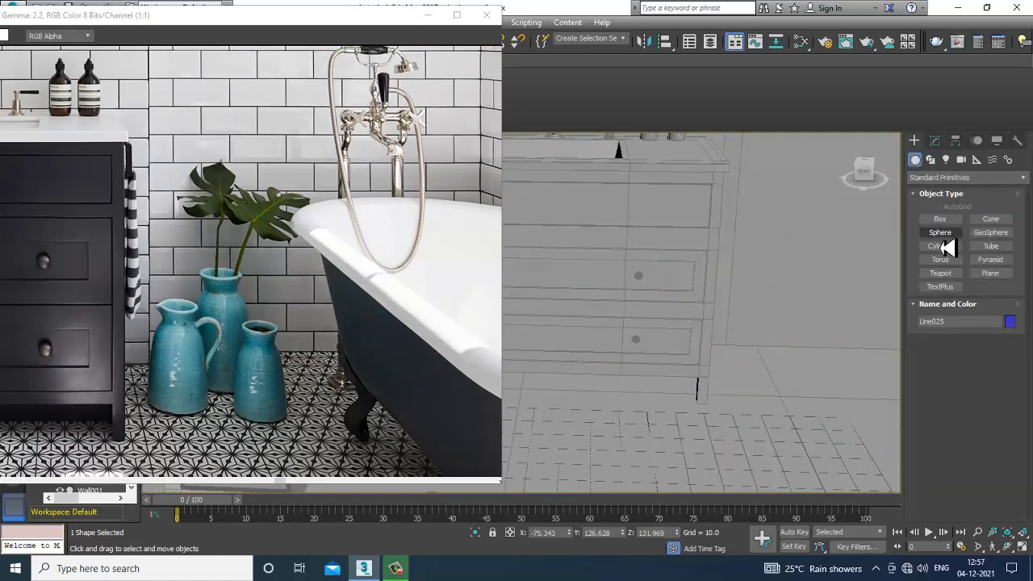
alt+middle_drag(650, 365, 783, 353)
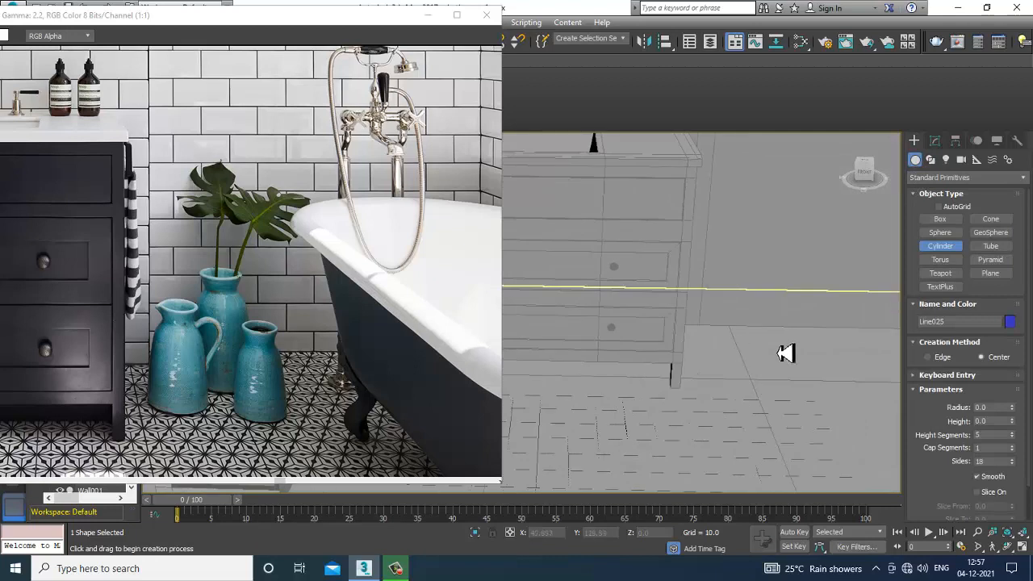
click(990, 218)
drag(725, 401, 734, 416)
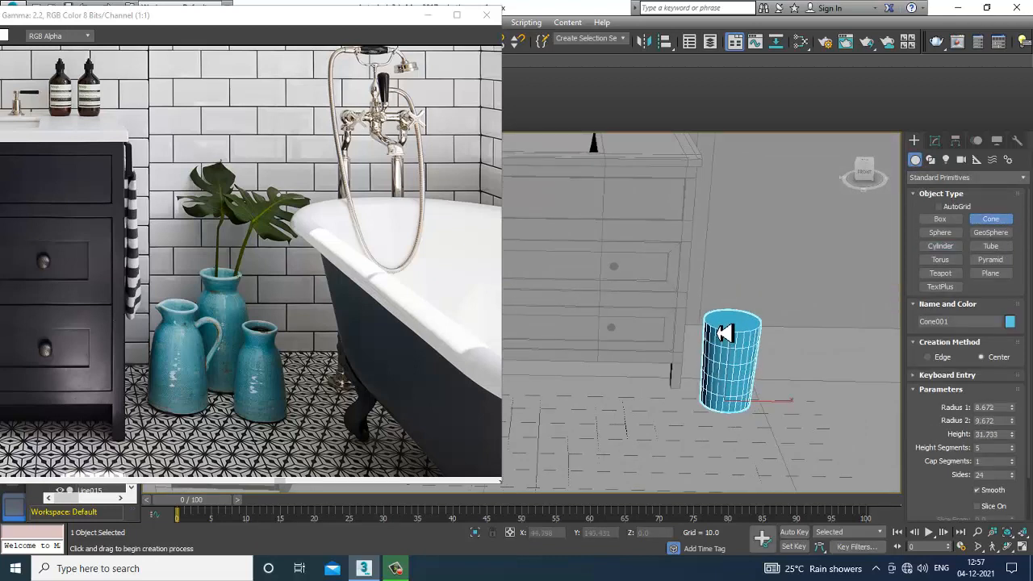
click(722, 339)
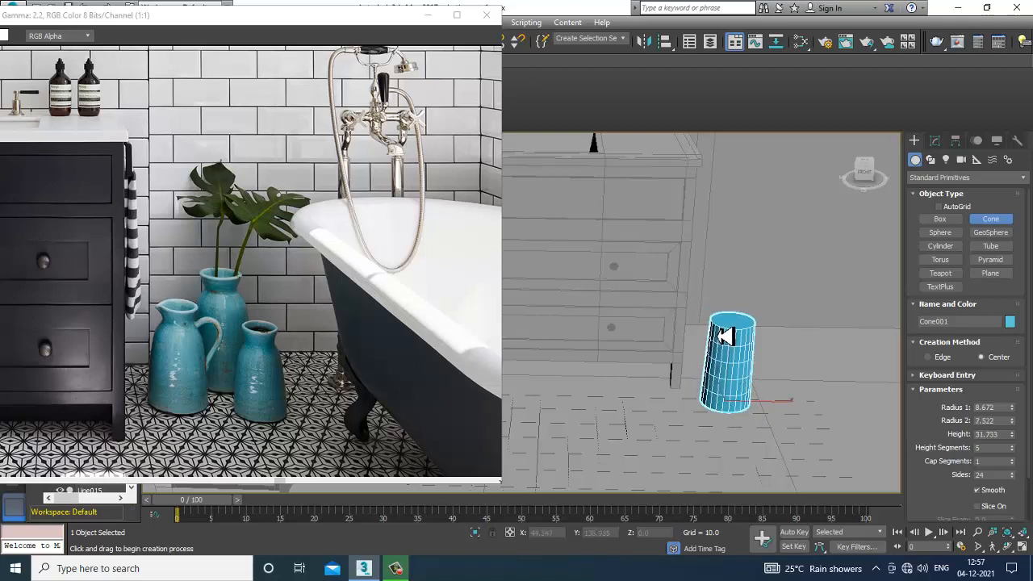
right_click(726, 337)
Step: Apply a Taper modifier to the cone
scroll(729, 338, up, 4)
alt+middle_drag(728, 338, 746, 280)
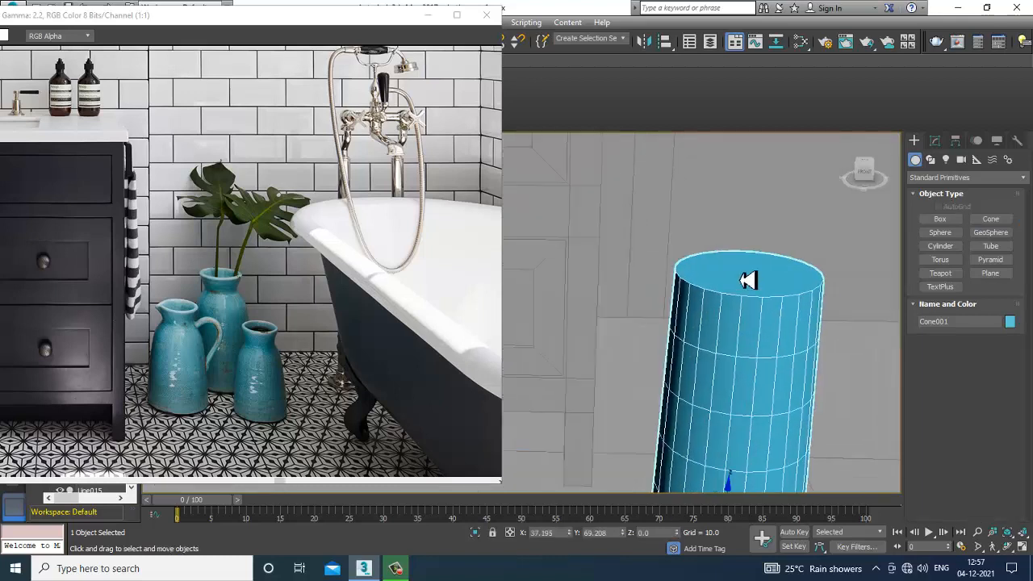
scroll(759, 320, down, 3)
click(934, 141)
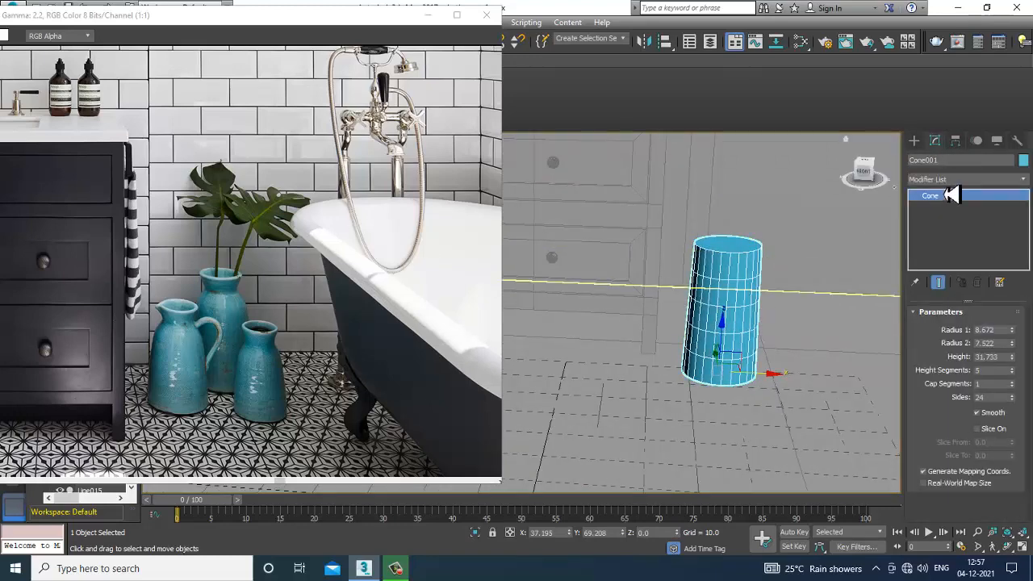
click(961, 178)
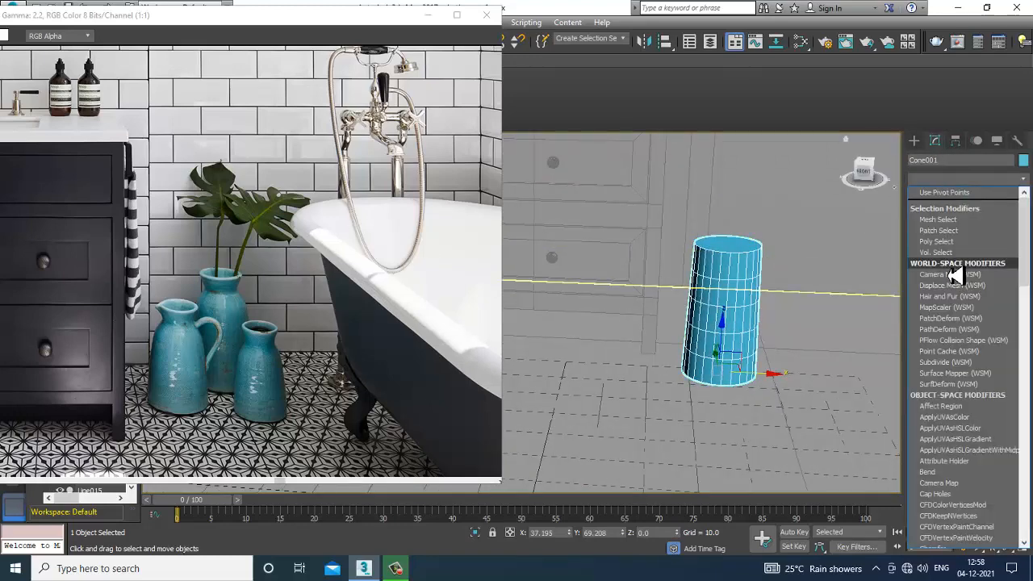
key(t)
key(Return)
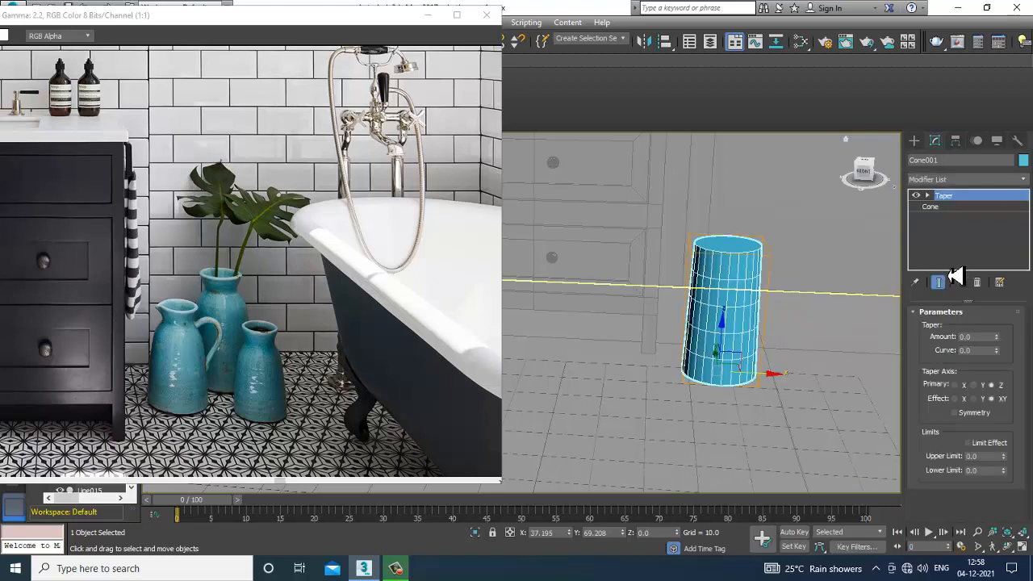
Step: Set the cone's Taper curve to 0.48 and convert it to an Editable Poly
drag(999, 347, 999, 325)
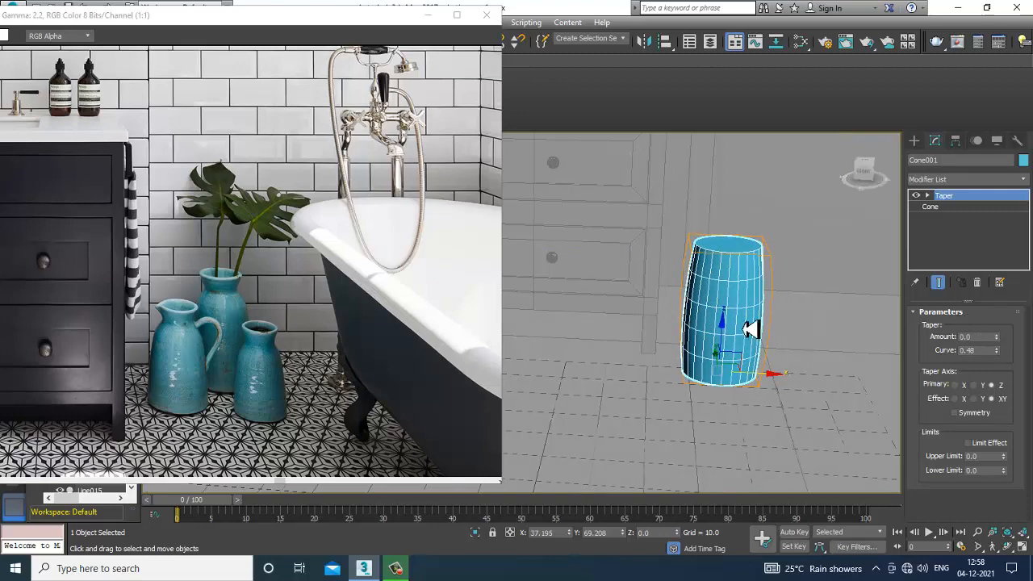
scroll(750, 329, up, 5)
right_click(724, 286)
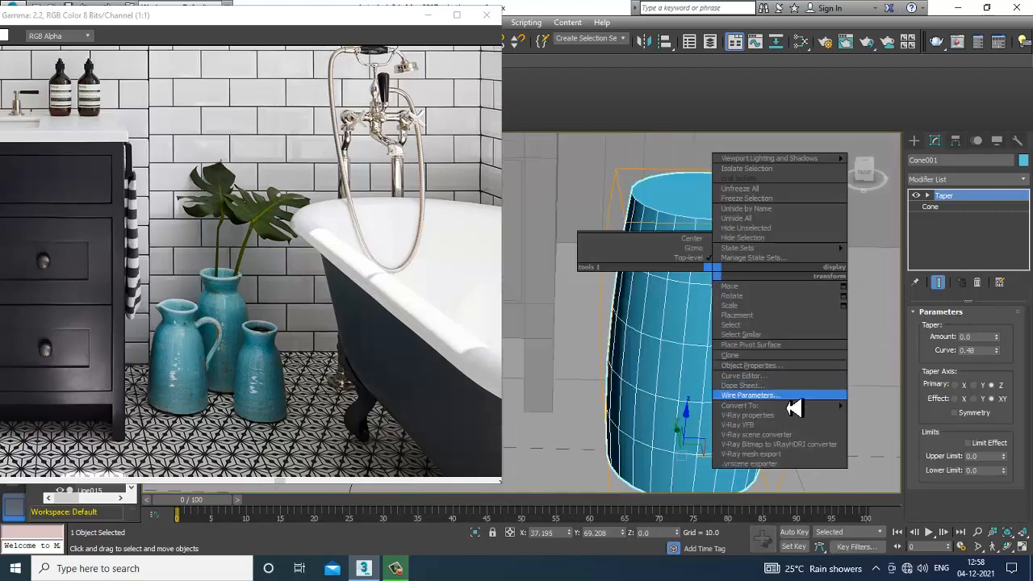
mouse_move(791, 408)
click(904, 409)
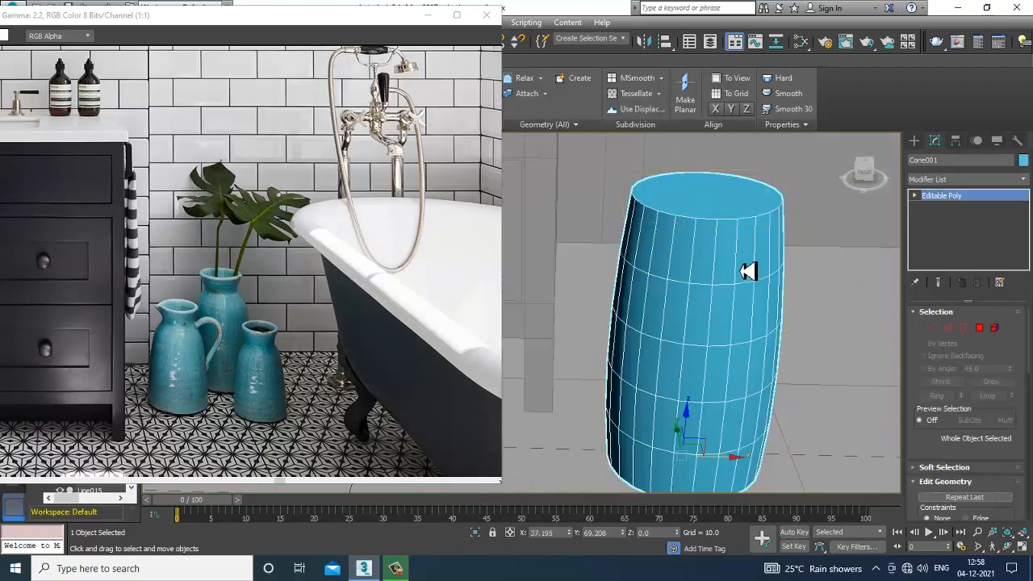
Step: Select the vase's top polygon and scale it down slightly to narrow the shoulder
click(979, 327)
click(717, 207)
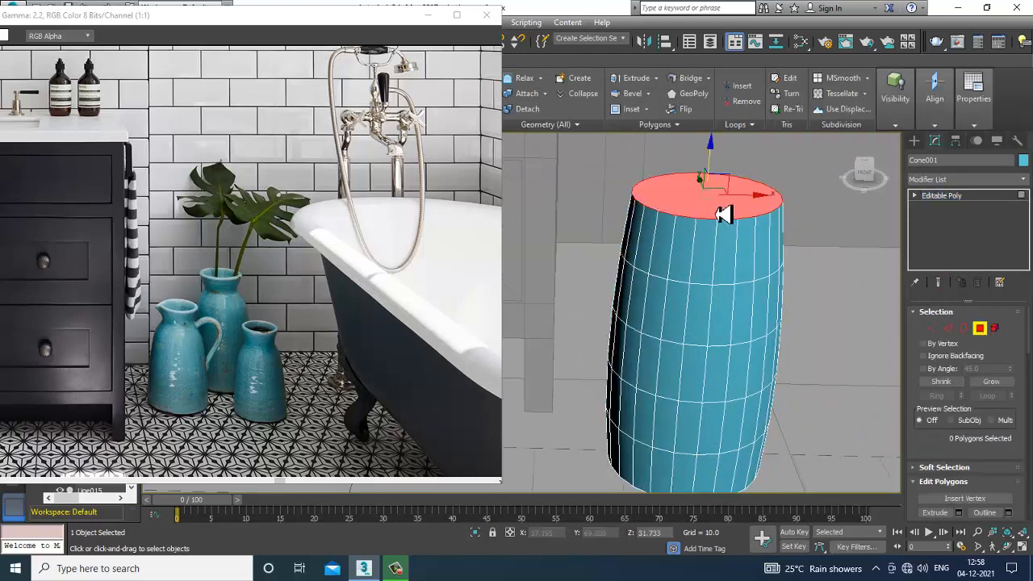
drag(719, 202, 726, 214)
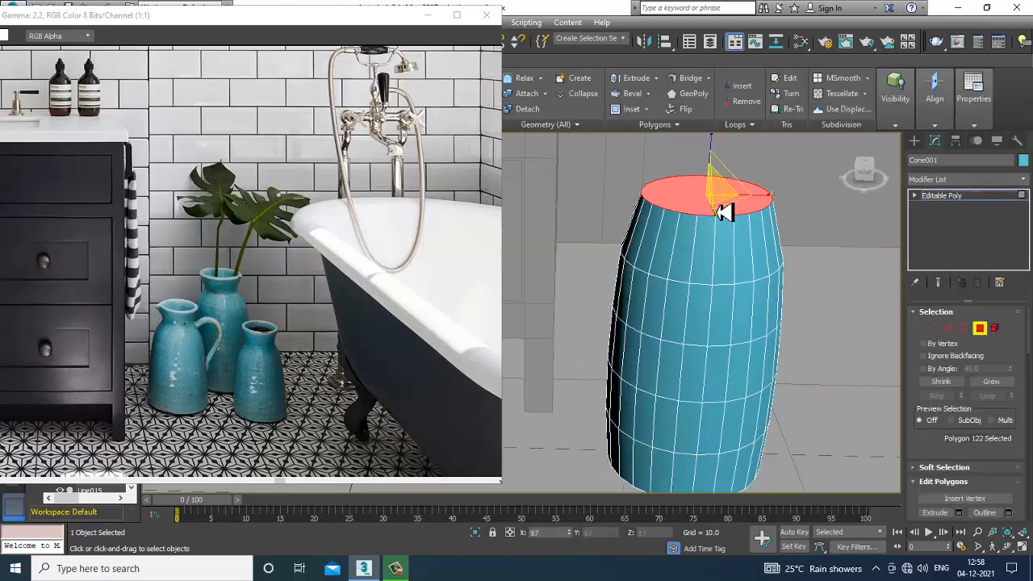
key(w)
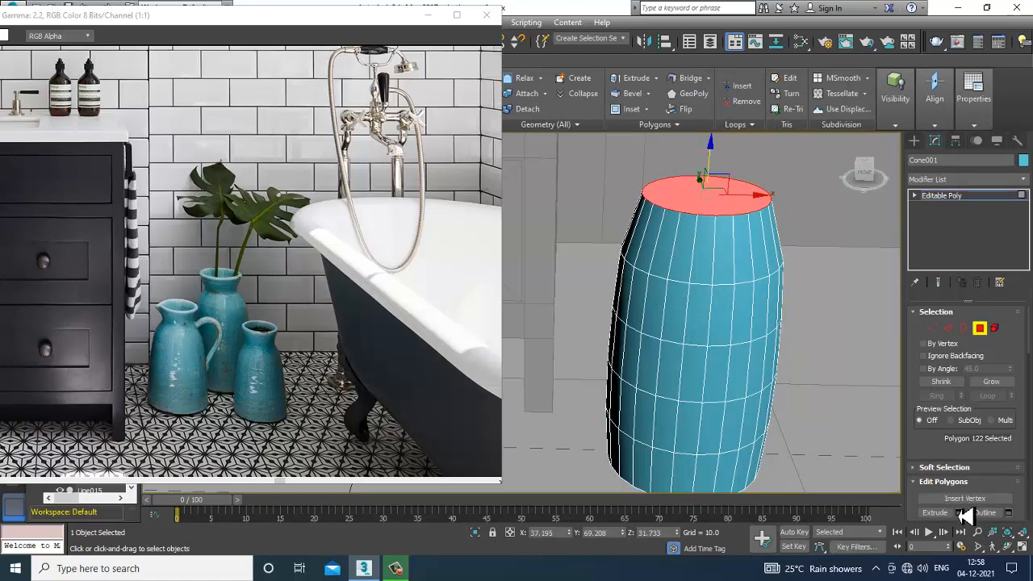
Step: Extrude the top polygon by 10 to form the neck and lower it slightly
click(960, 513)
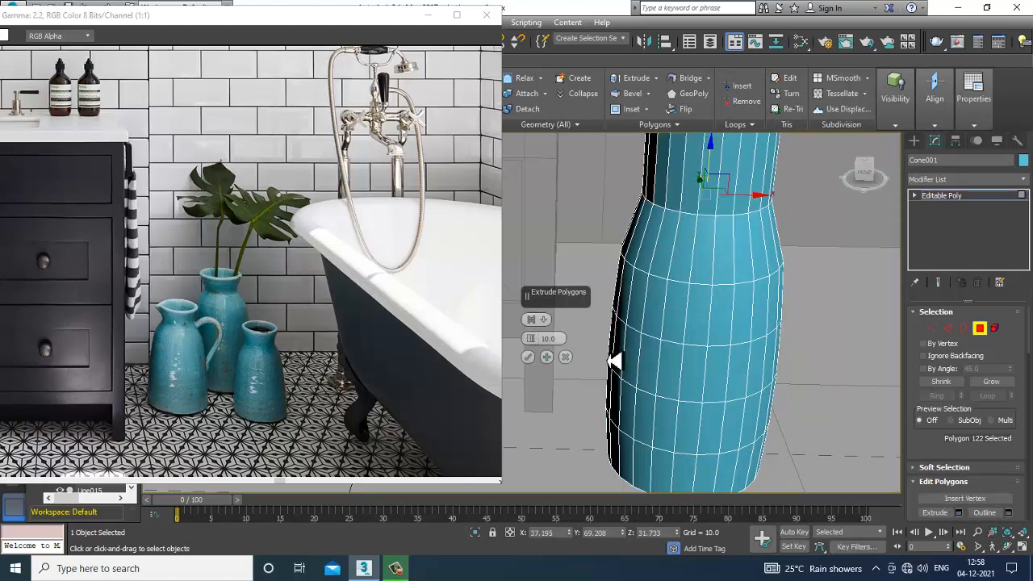
click(528, 357)
scroll(657, 311, down, 5)
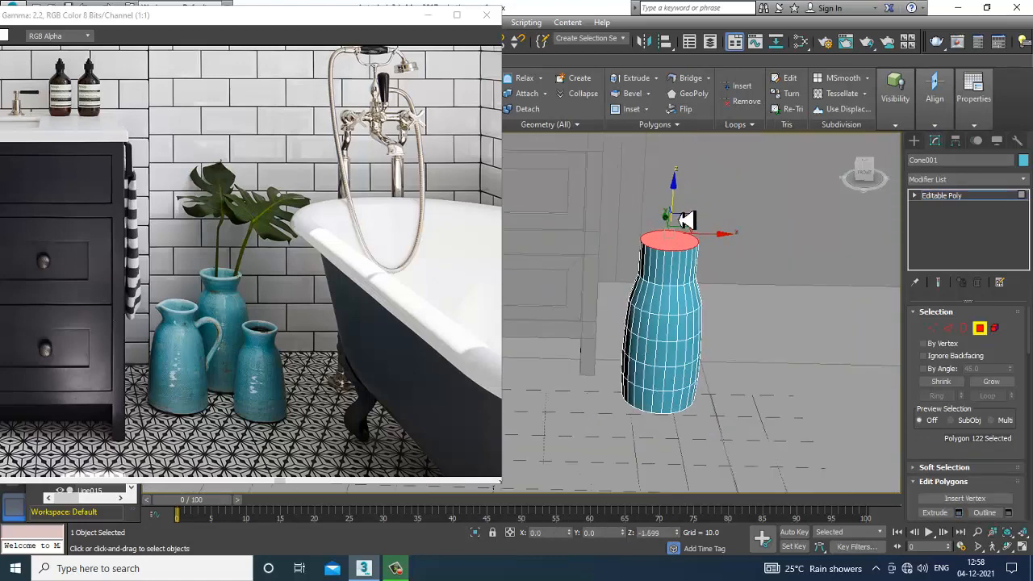
Step: Scale the top polygon up to flare the mouth and lower it to about Z 36.78
scroll(688, 234, up, 5)
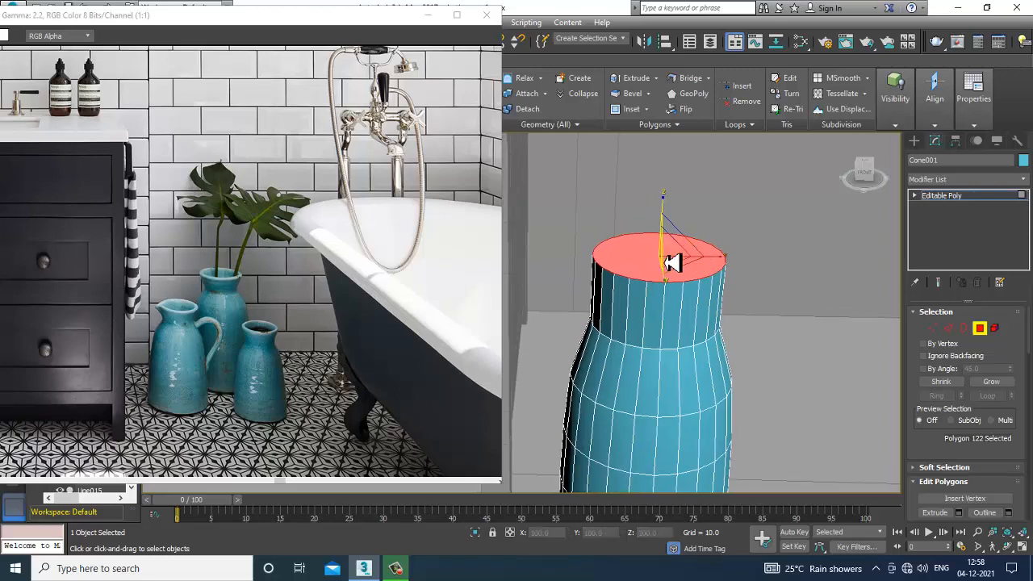
drag(678, 262, 626, 243)
scroll(669, 253, down, 5)
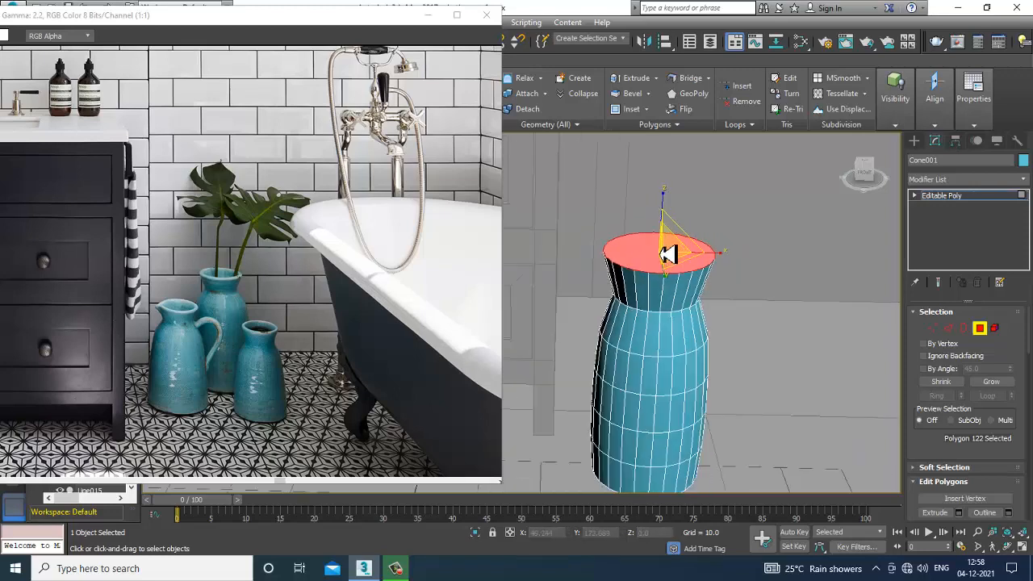
alt+middle_drag(669, 254, 706, 275)
scroll(667, 274, up, 6)
scroll(671, 274, down, 5)
scroll(699, 242, up, 5)
alt+middle_drag(696, 240, 708, 212)
scroll(721, 276, down, 2)
scroll(730, 254, down, 4)
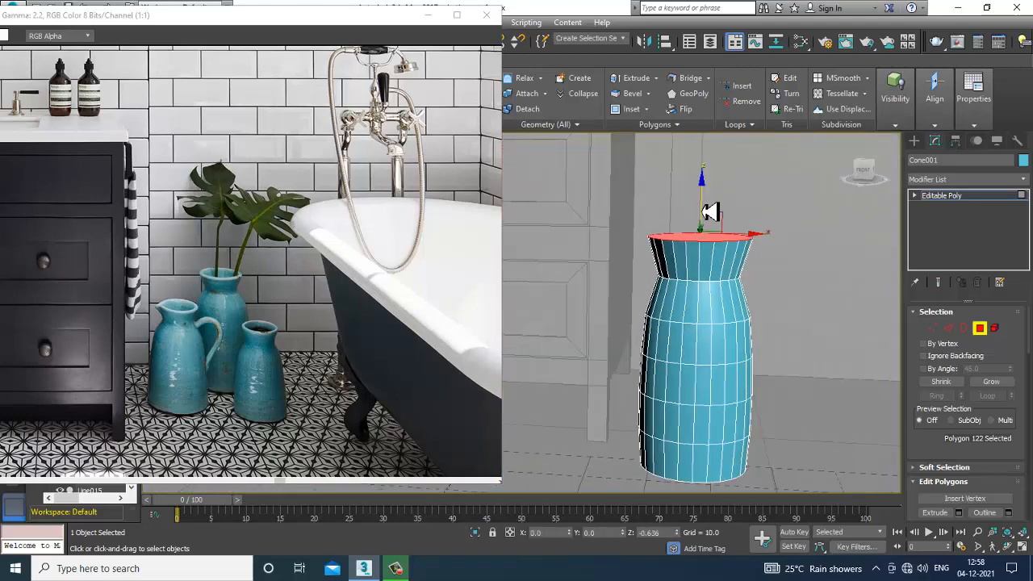
Step: Pull the rim vertices on the vanity side outward to shape a pointed pouring spout
scroll(739, 307, up, 3)
alt+middle_drag(738, 307, 767, 304)
scroll(851, 382, up, 5)
scroll(740, 327, down, 2)
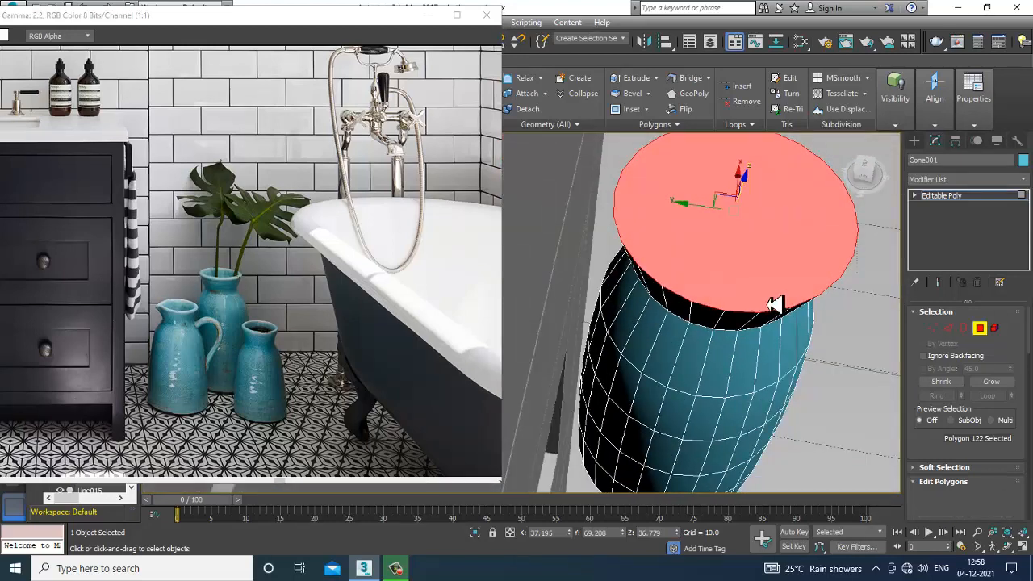
key(1)
scroll(695, 323, up, 2)
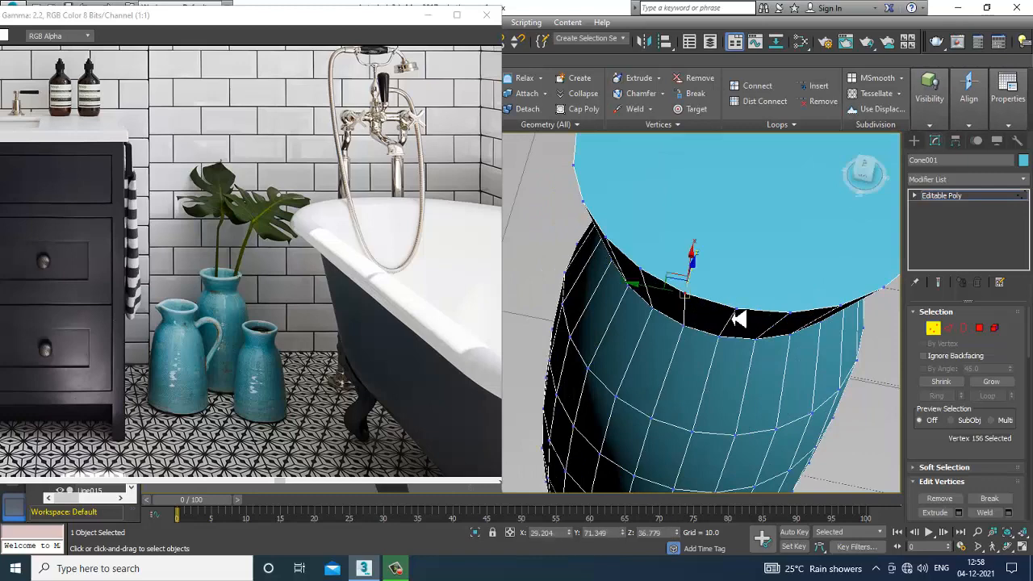
scroll(741, 319, down, 4)
scroll(758, 305, up, 2)
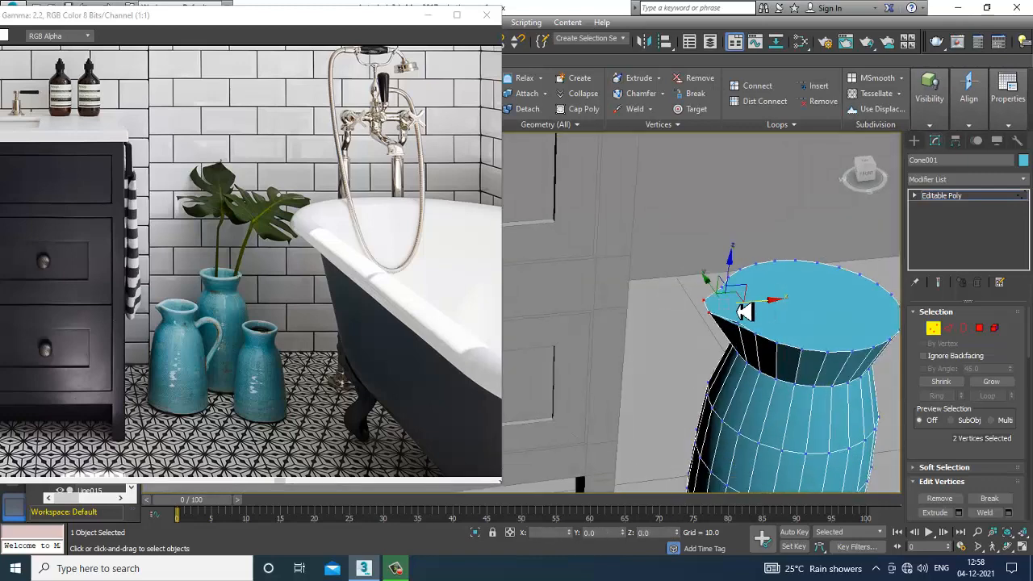
alt+middle_drag(844, 363, 764, 349)
Step: Inset the jug's top polygon by 0.576 to give the rim its wall thickness
scroll(764, 349, up, 2)
click(980, 329)
click(715, 299)
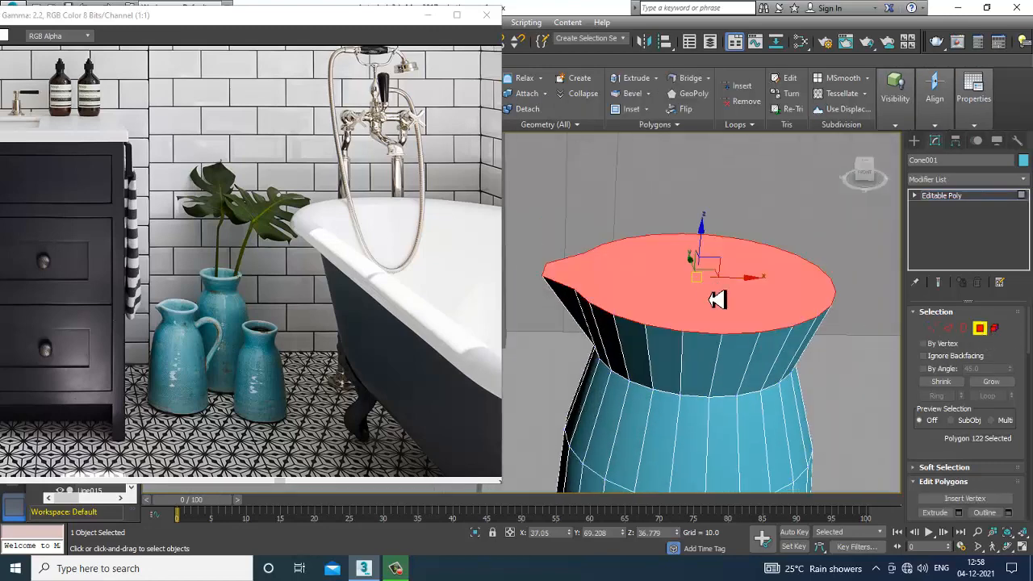
scroll(992, 457, down, 2)
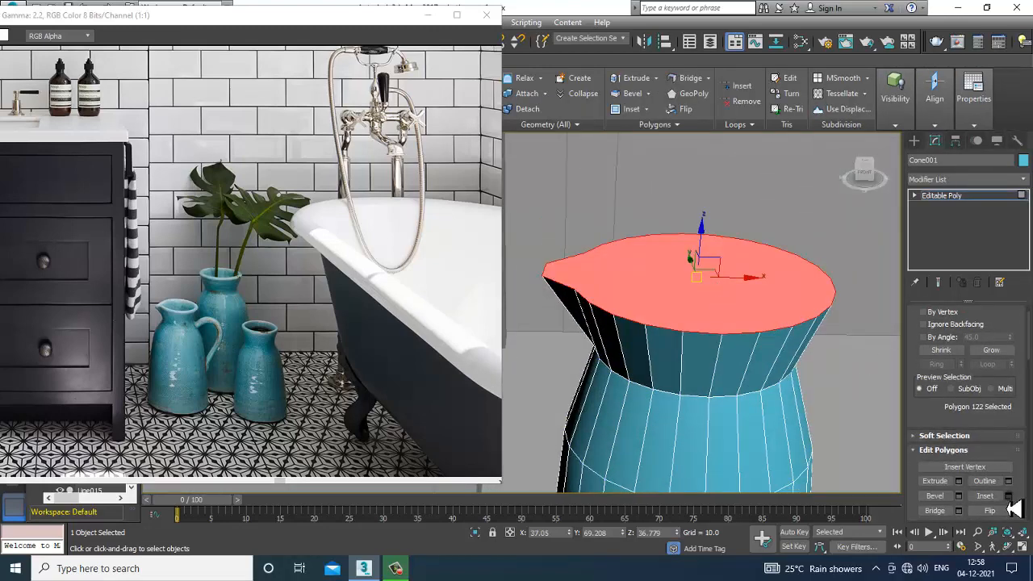
click(1008, 495)
drag(530, 338, 539, 353)
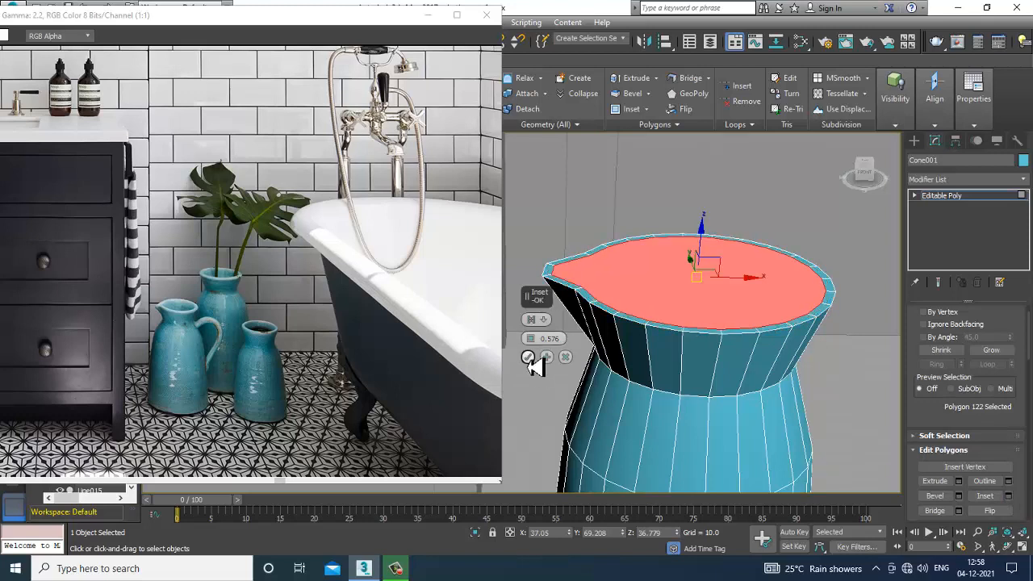
click(528, 358)
Step: Extrude the inset polygon down into the mouth to about Z 32.09 and scale it down to fit inside the neck
click(959, 481)
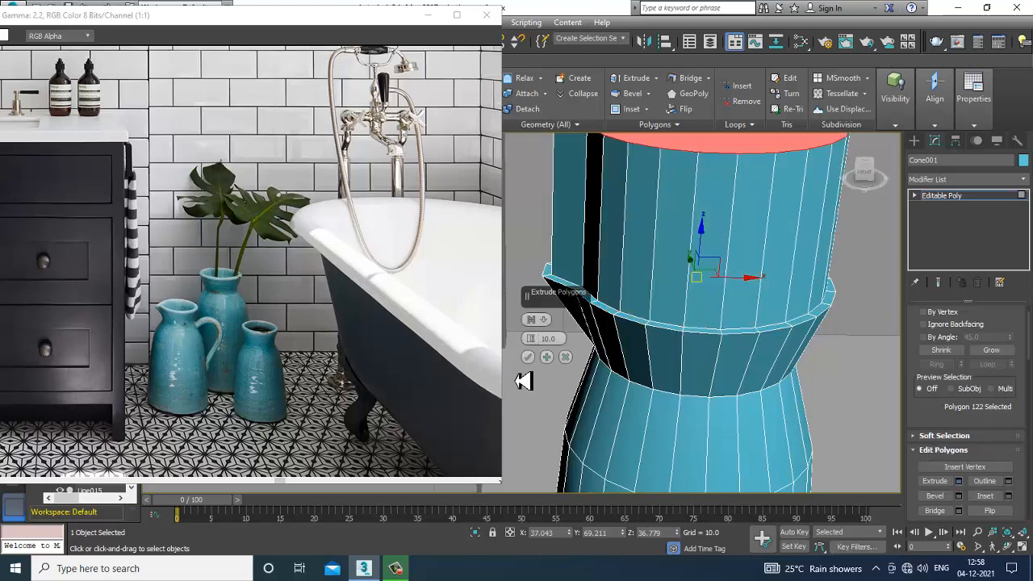
drag(535, 354, 541, 401)
click(530, 359)
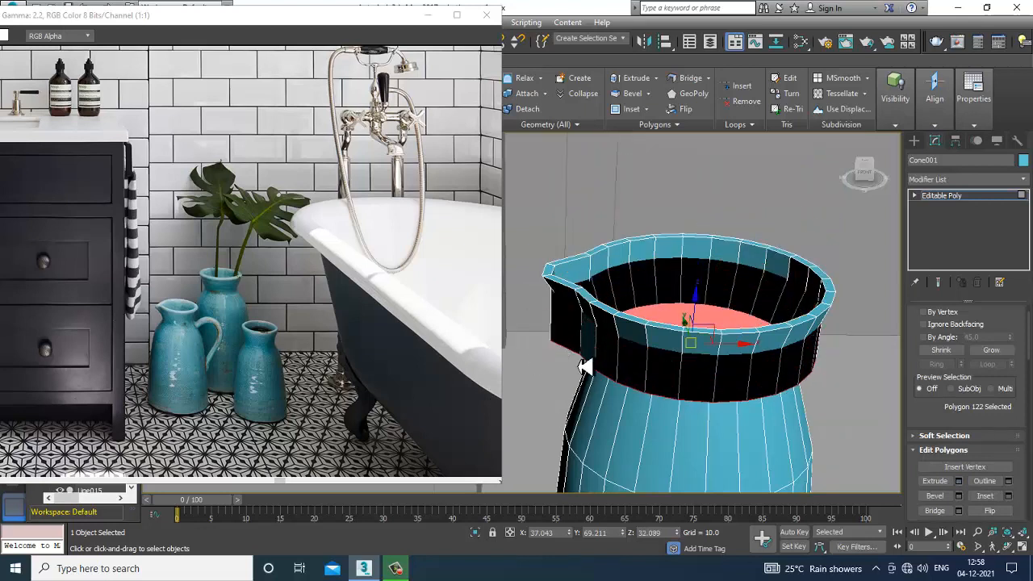
key(r)
drag(706, 352, 737, 385)
alt+middle_drag(719, 367, 712, 304)
key(w)
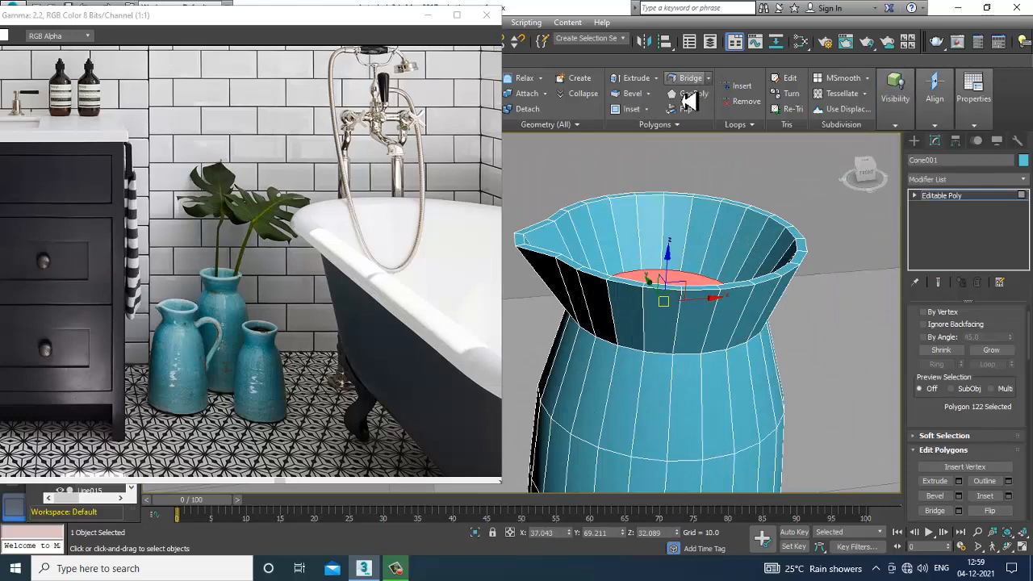
Step: Leave polygon editing and add an edge loop around the flat top of the rim with Swift Loop
click(992, 199)
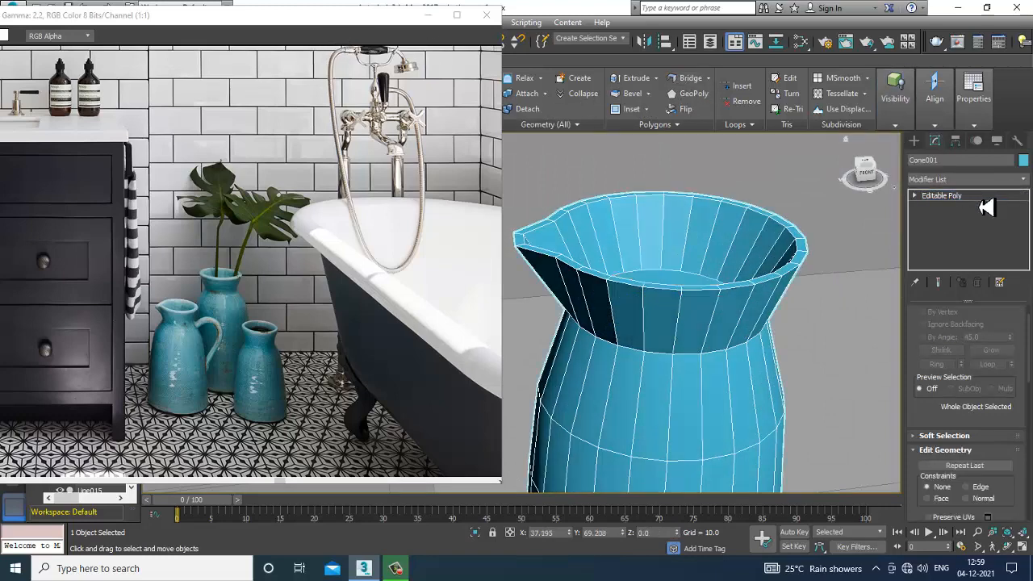
drag(355, 24, 376, 110)
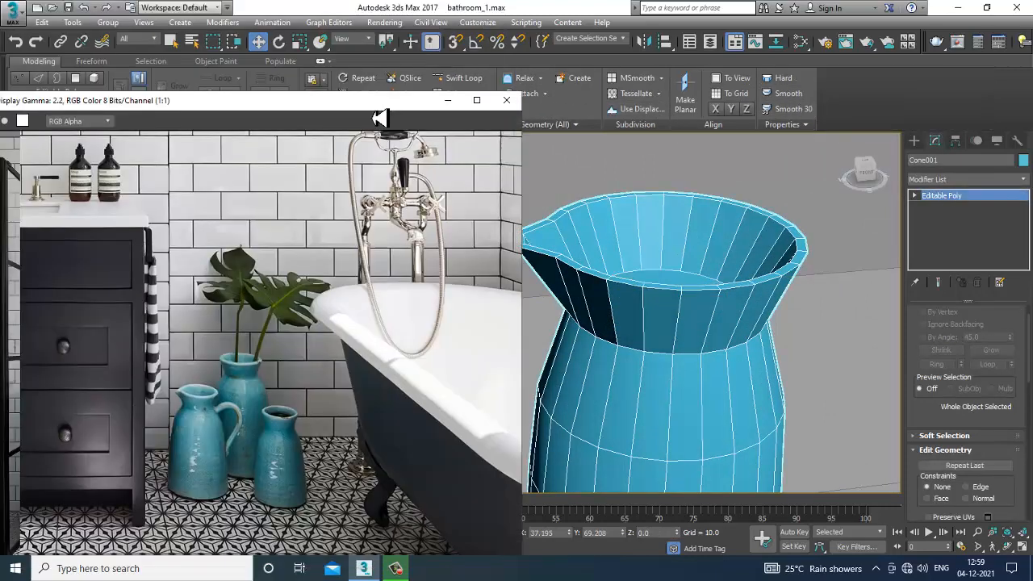
scroll(759, 284, up, 4)
scroll(758, 284, up, 2)
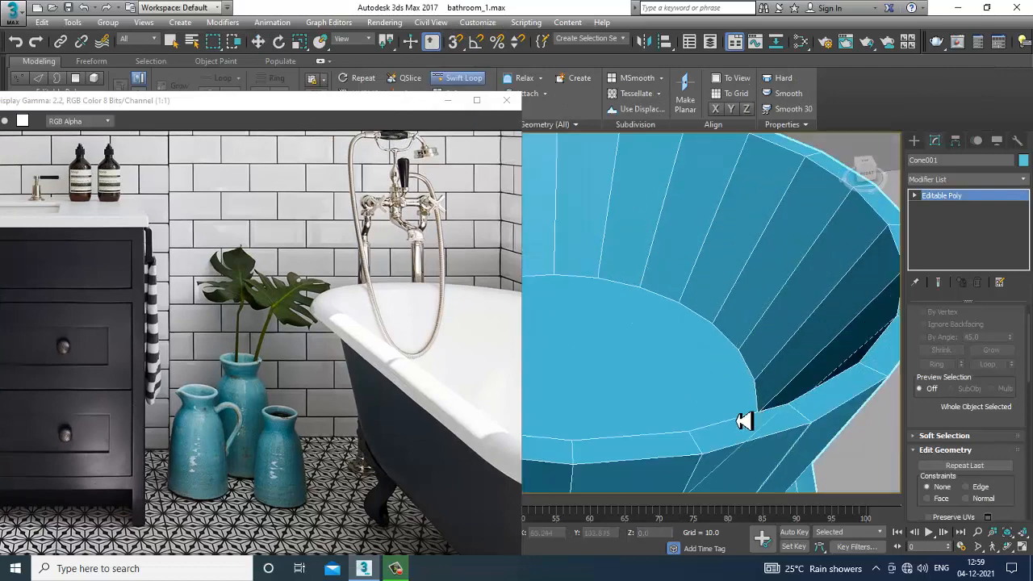
scroll(703, 454, down, 3)
scroll(767, 426, up, 2)
key(w)
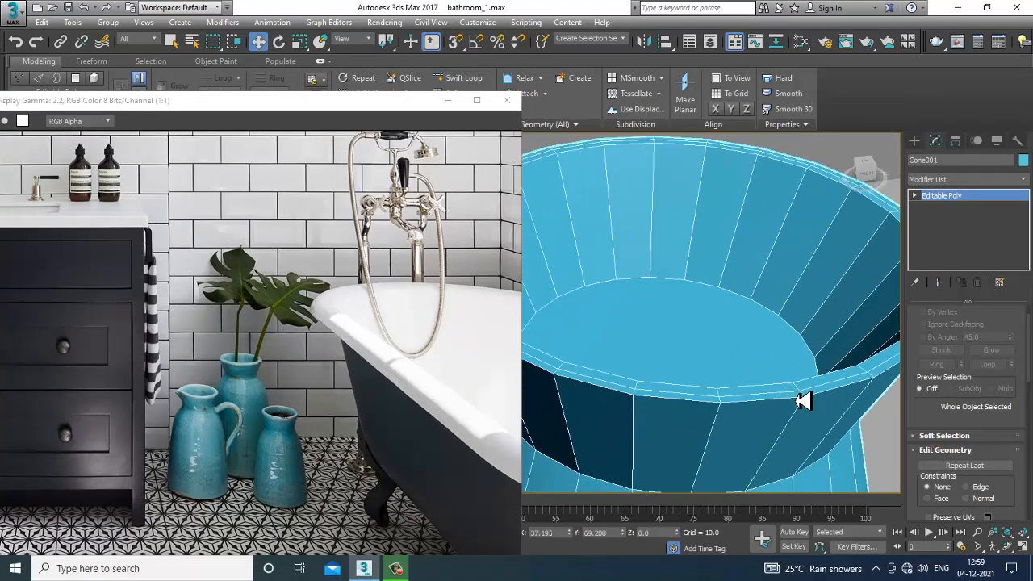
Step: Select the new edge loop on the rim and raise it slightly to about Z 36.87
key(2)
alt+middle_drag(730, 396, 706, 276)
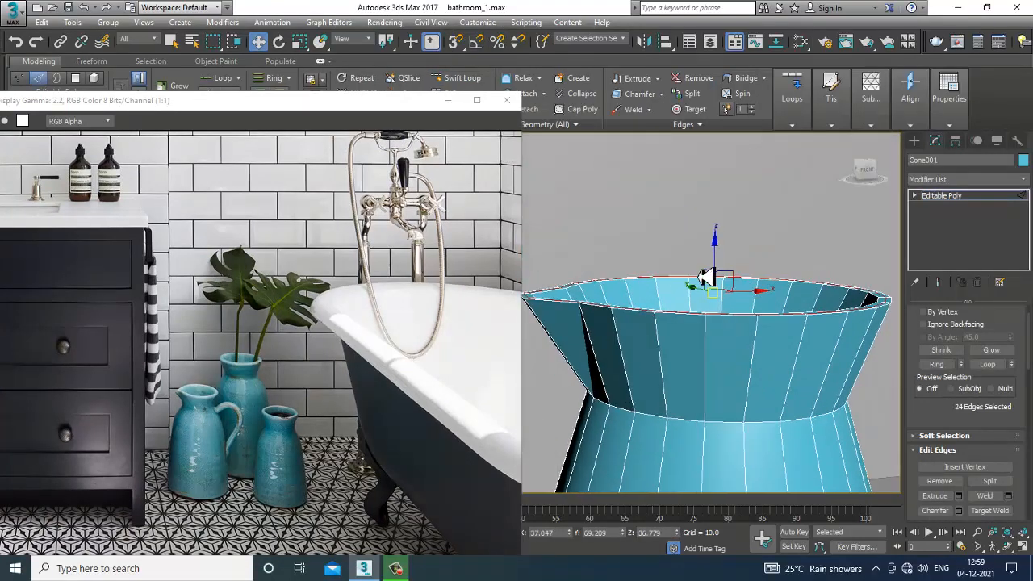
drag(714, 260, 715, 262)
alt+middle_drag(831, 278, 804, 288)
Step: Switch to the front view and frame the whole jug in wireframe
scroll(815, 323, down, 4)
middle_drag(809, 355, 738, 230)
key(alt+w)
right_click(775, 254)
key(z)
key(alt+w)
scroll(744, 249, down, 5)
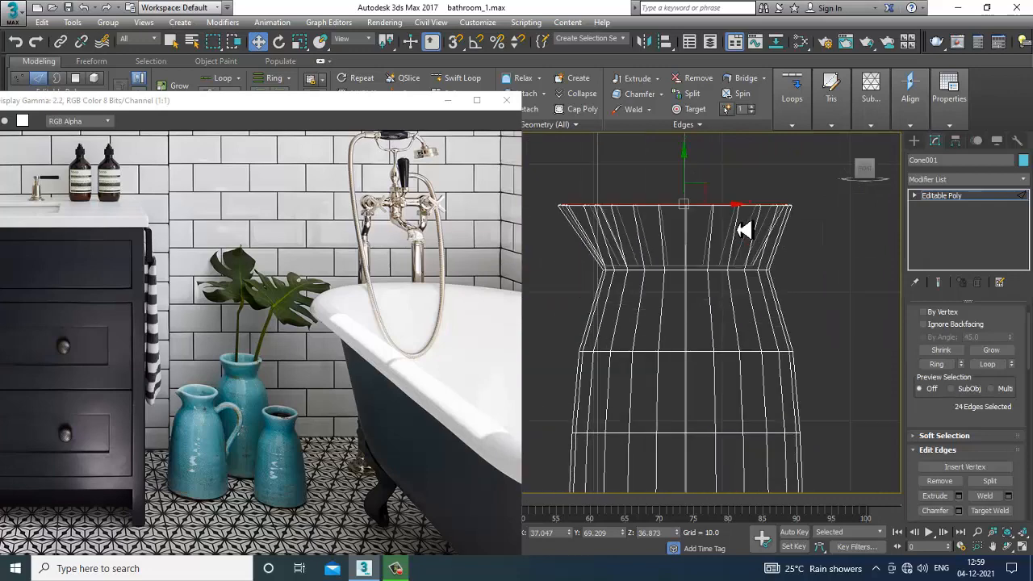
scroll(740, 221, down, 4)
scroll(758, 379, up, 1)
middle_drag(733, 338, 751, 376)
Step: Try removing all four horizontal edge loops from the jug's body, and undo the removal
key(1)
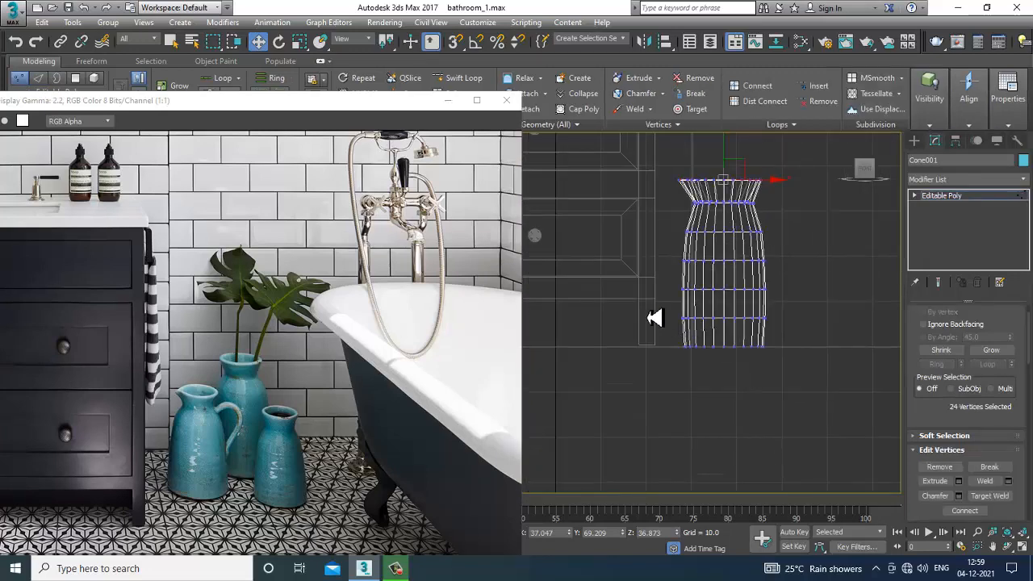
scroll(743, 343, up, 3)
click(914, 195)
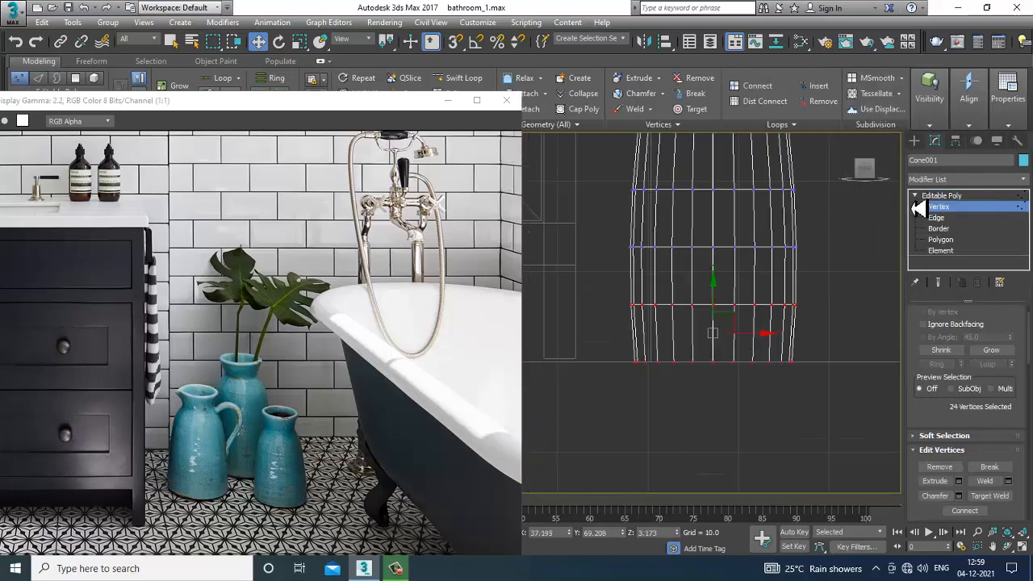
click(948, 219)
scroll(749, 233, down, 4)
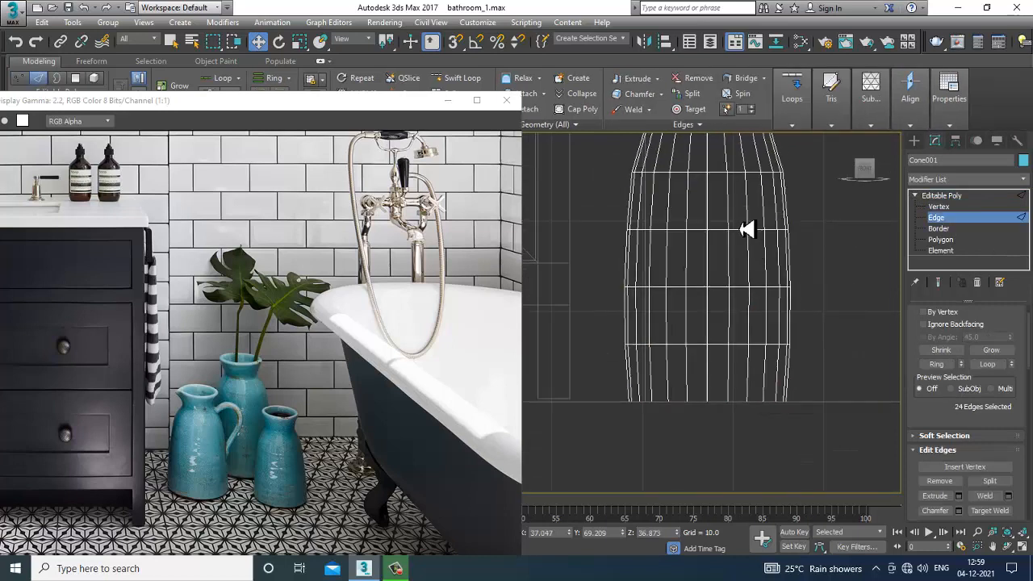
click(727, 277)
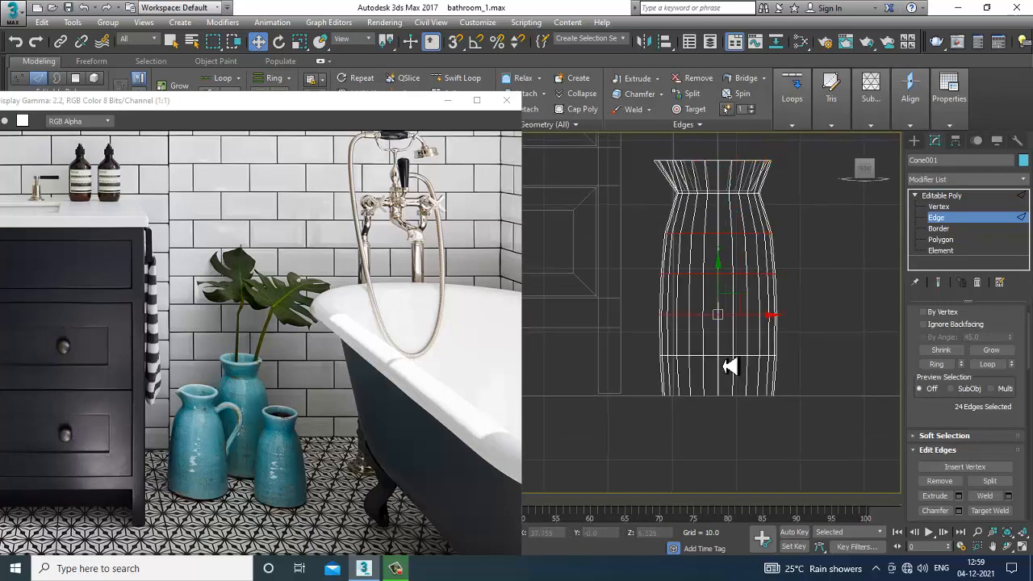
key(ctrl+BackSpace)
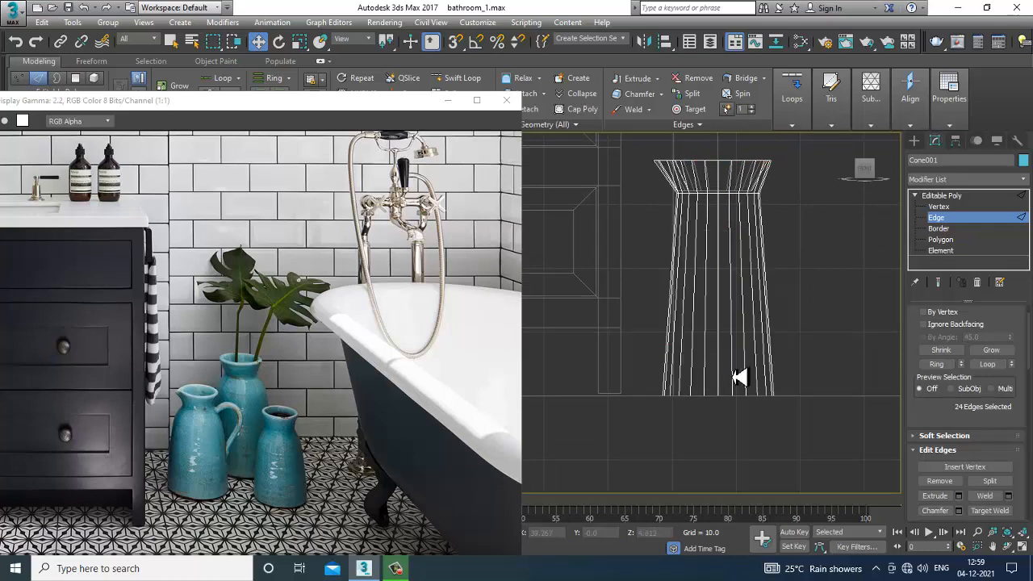
key(ctrl+z)
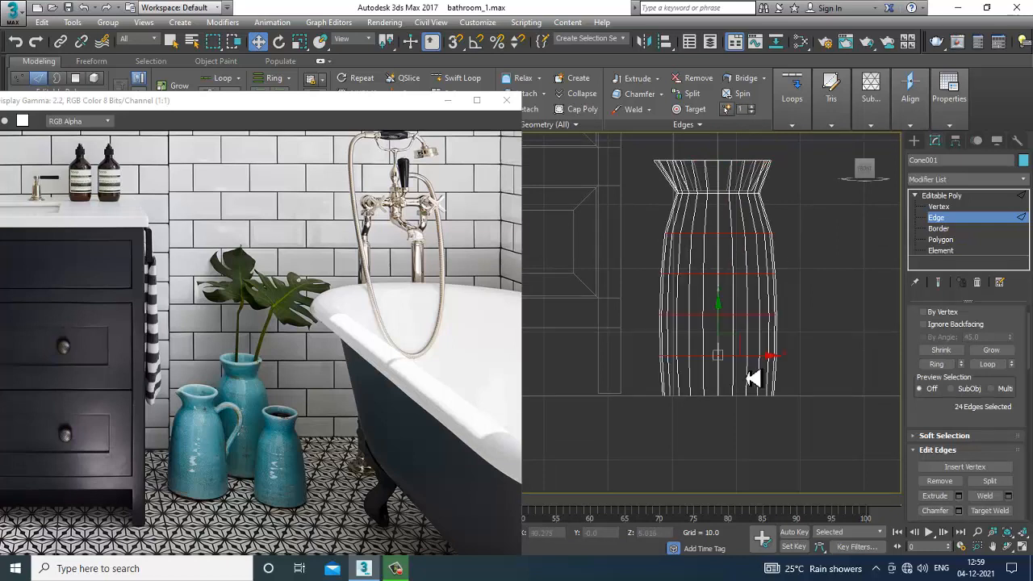
Step: Remove the third edge loop from the top of the jug's body and lower the loop above it by about 3.74
click(802, 319)
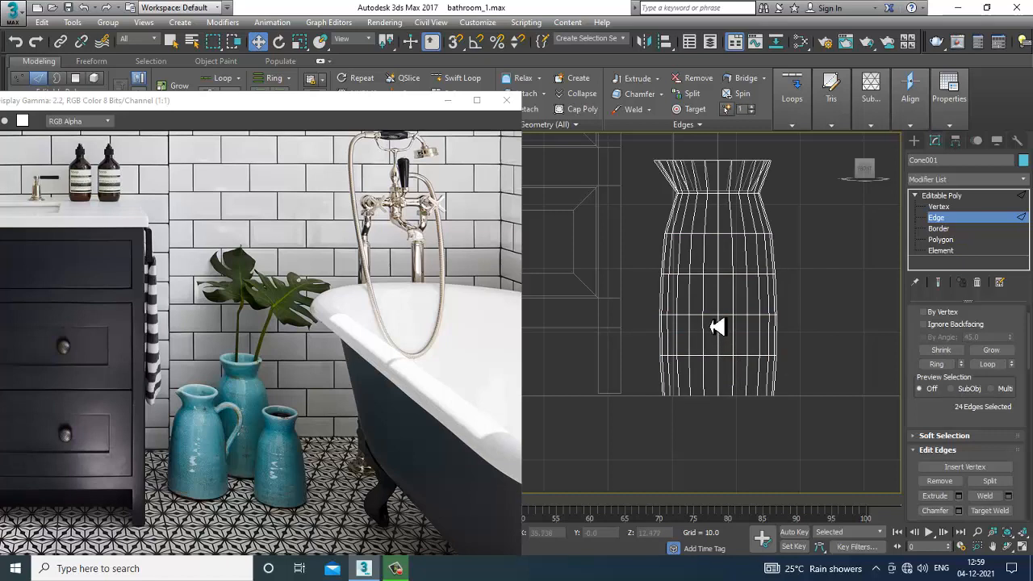
key(ctrl+BackSpace)
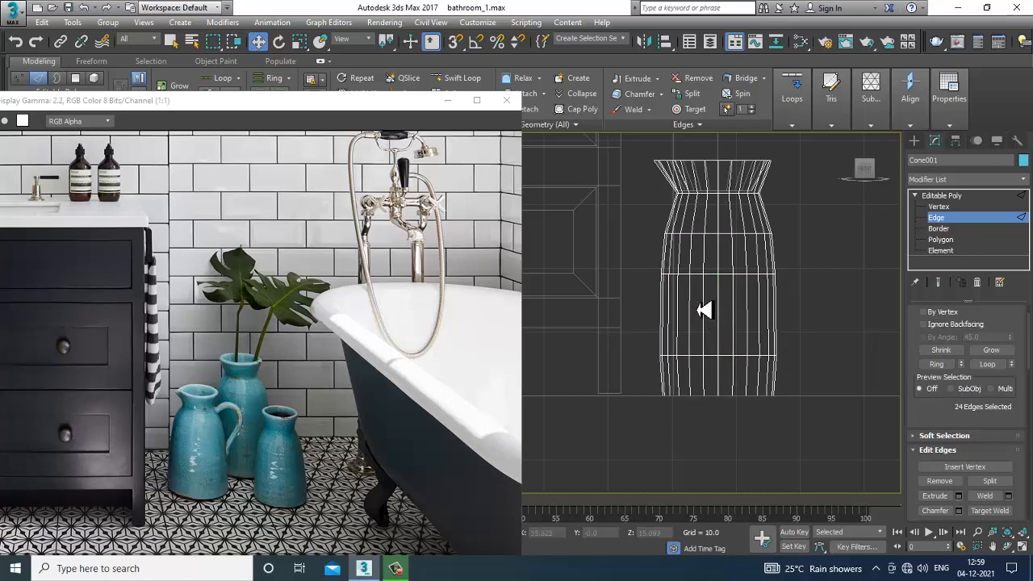
key(1)
drag(645, 264, 794, 301)
drag(720, 248, 723, 270)
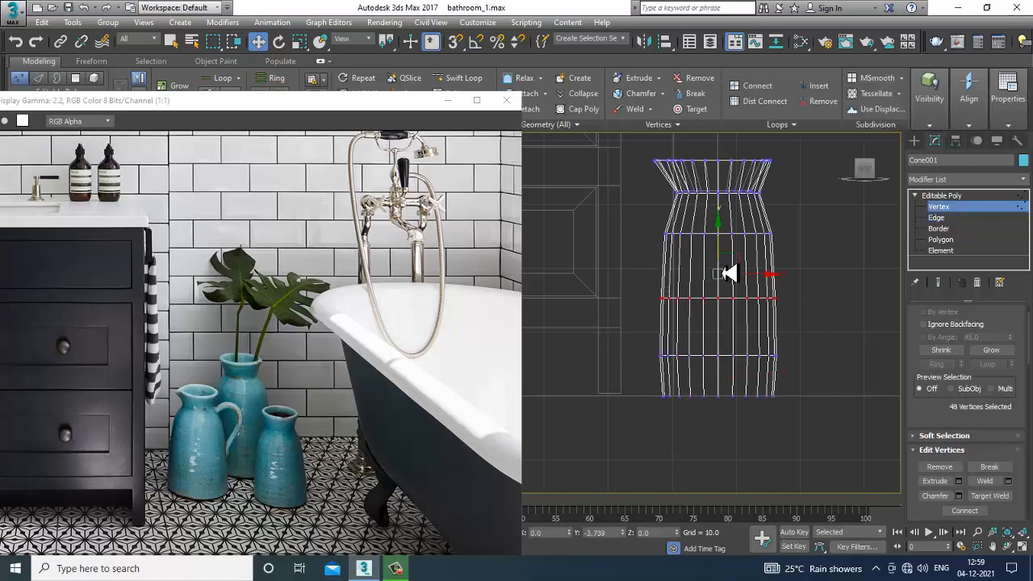
Step: Scale the three lowest vertex rows of the jug's body up slightly and raise them by about 0.517
drag(835, 388, 835, 388)
key(r)
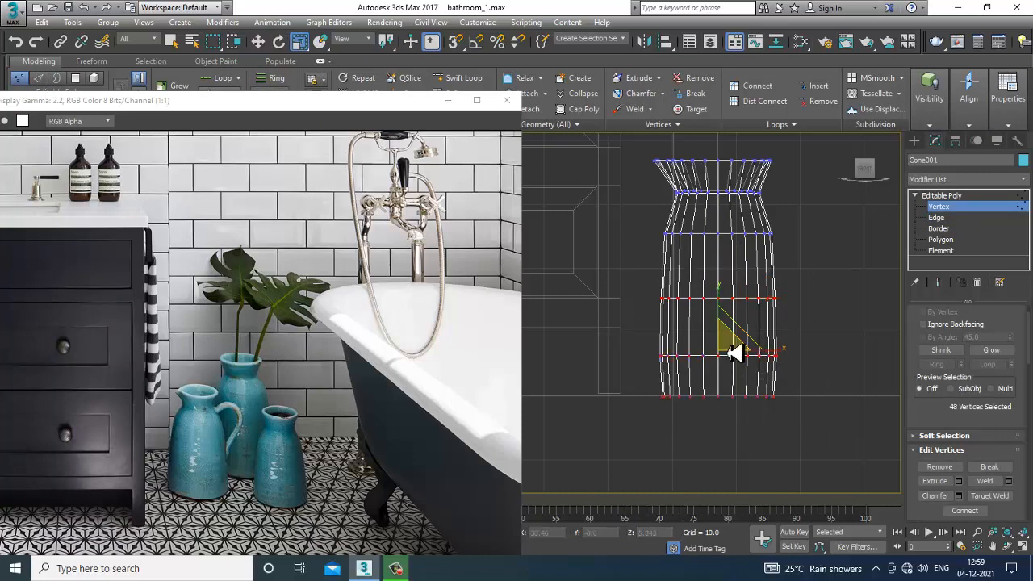
drag(733, 353, 719, 348)
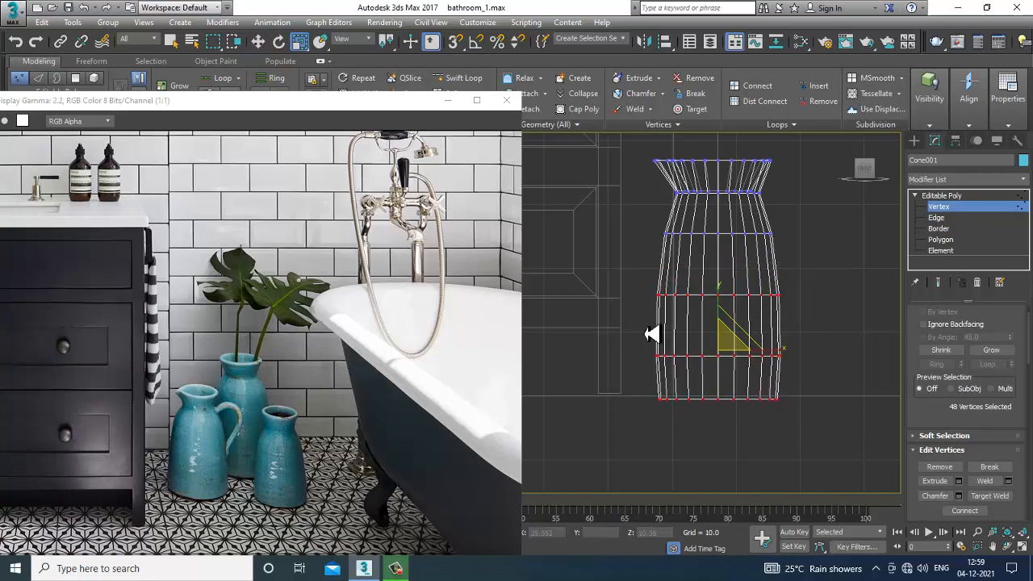
key(w)
drag(727, 313, 728, 309)
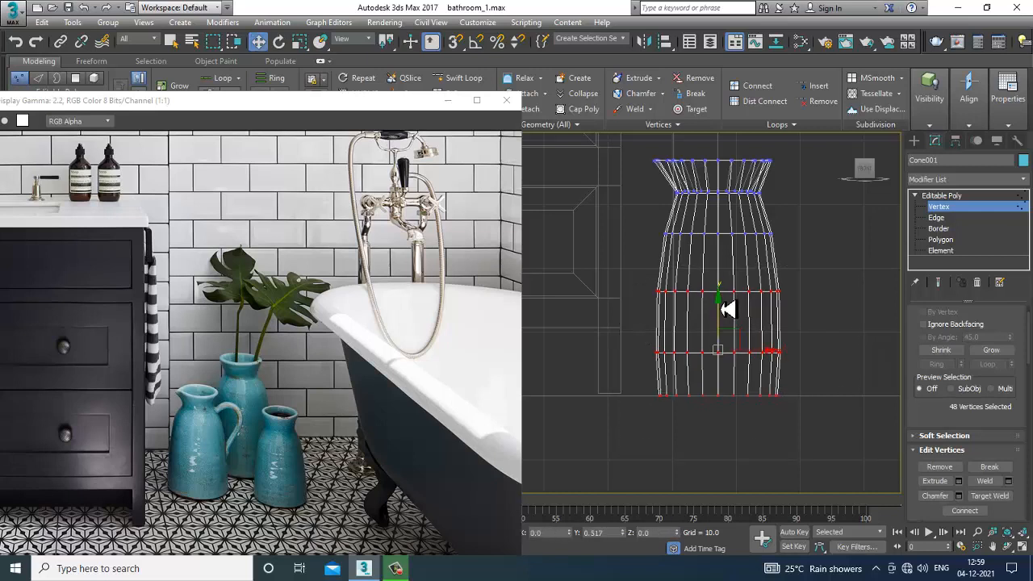
Step: Chamfer the edges around the jug's base with an edge chamfer amount of 0.999
click(937, 218)
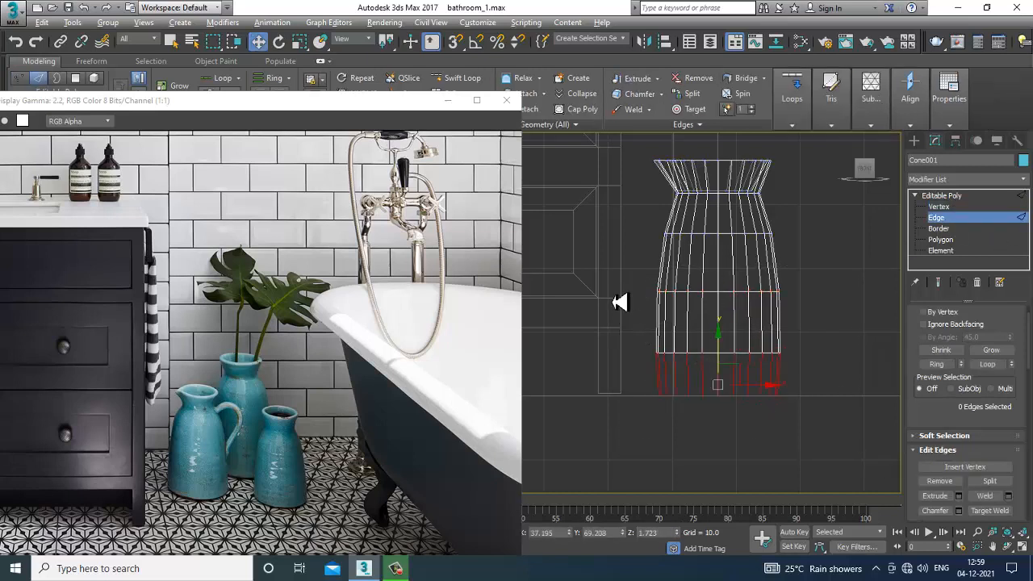
drag(881, 385, 874, 383)
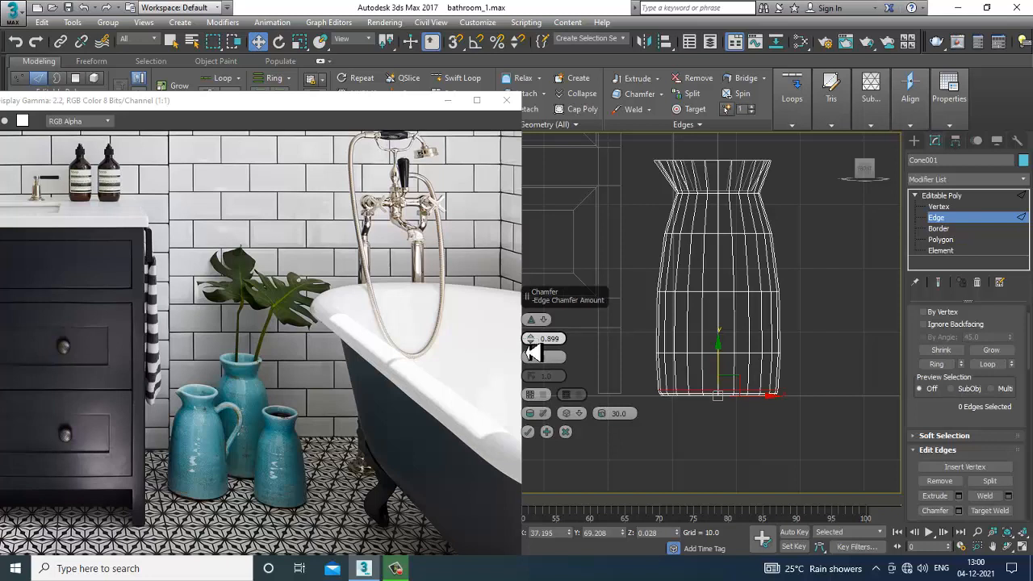
click(528, 432)
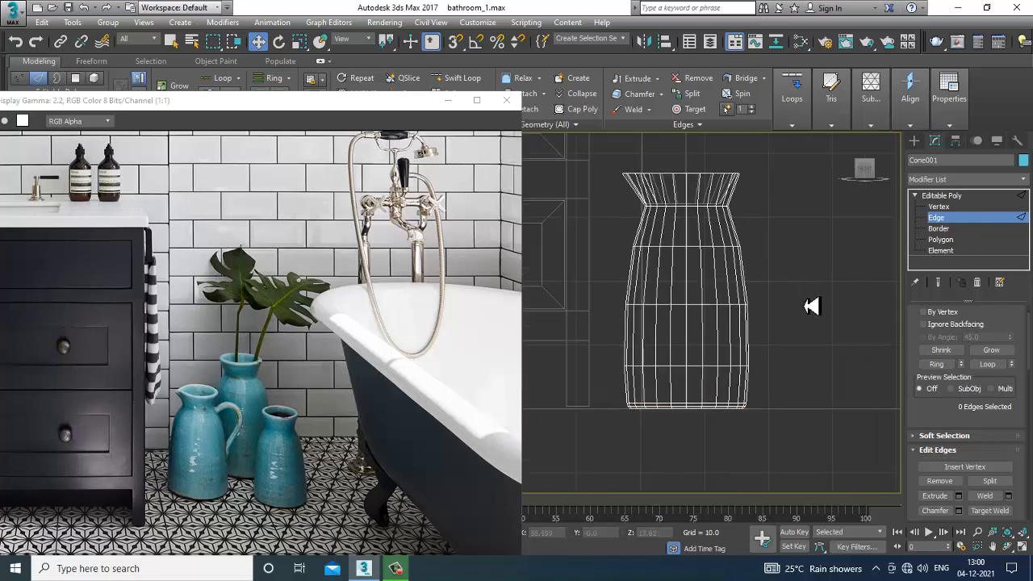
Step: Draw a curved handle spline with the Line tool, arching from the jug's shoulder outward and down to its lower body
middle_drag(760, 268, 772, 302)
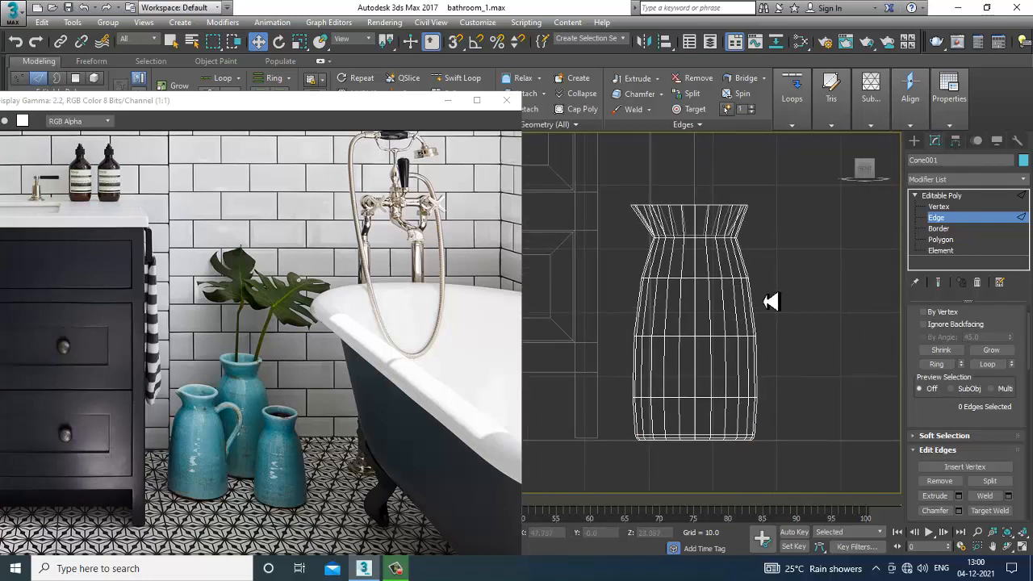
click(915, 142)
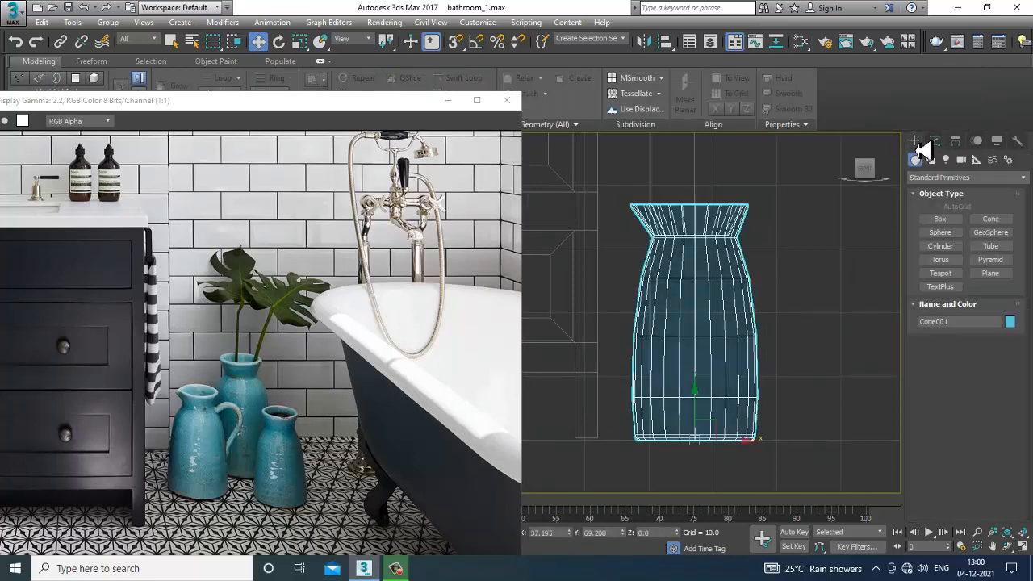
click(932, 160)
click(940, 229)
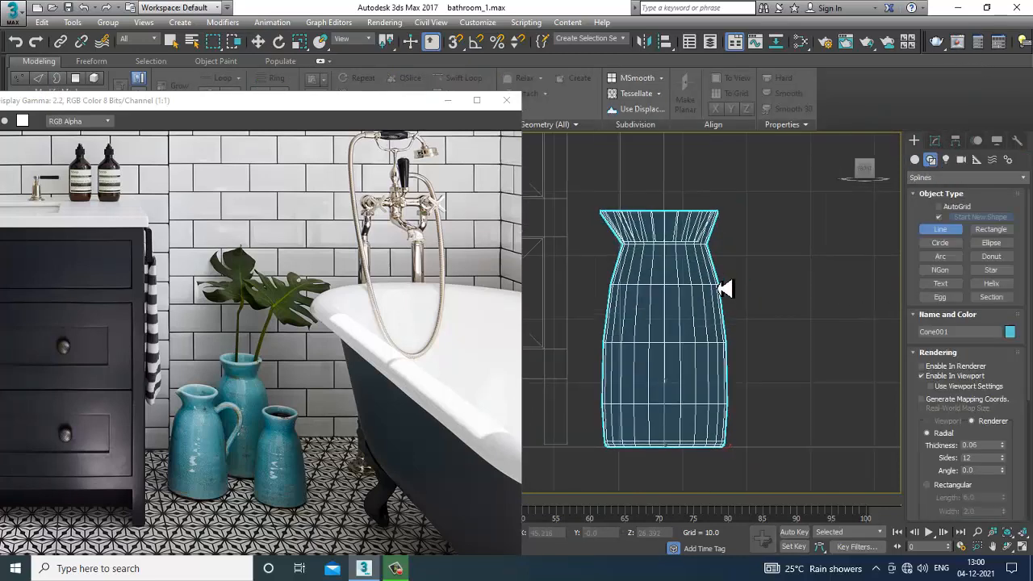
scroll(723, 287, up, 3)
click(713, 298)
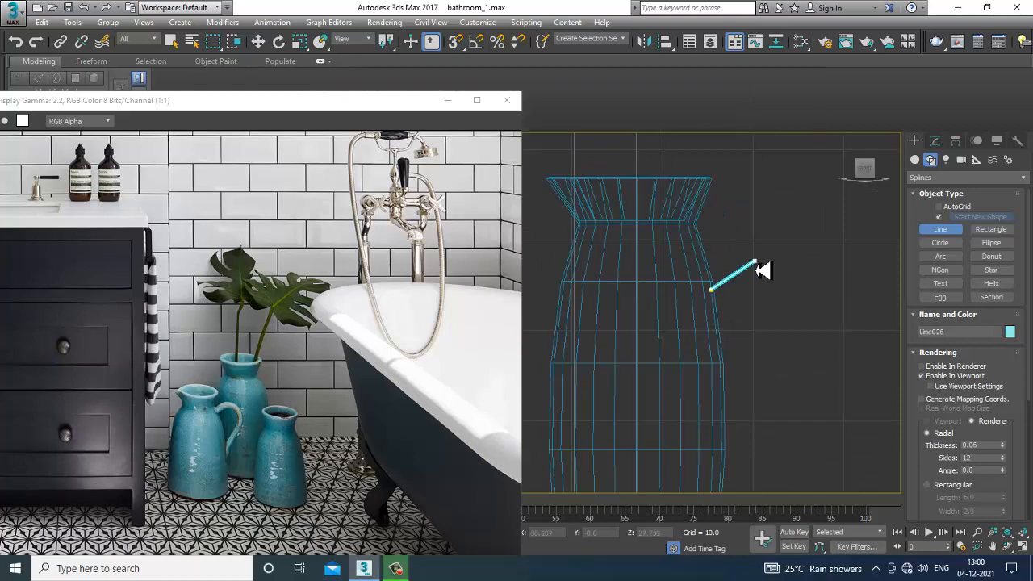
mouse_move(761, 295)
middle_down()
mouse_move(747, 203)
mouse_move(728, 283)
middle_up()
right_click(752, 184)
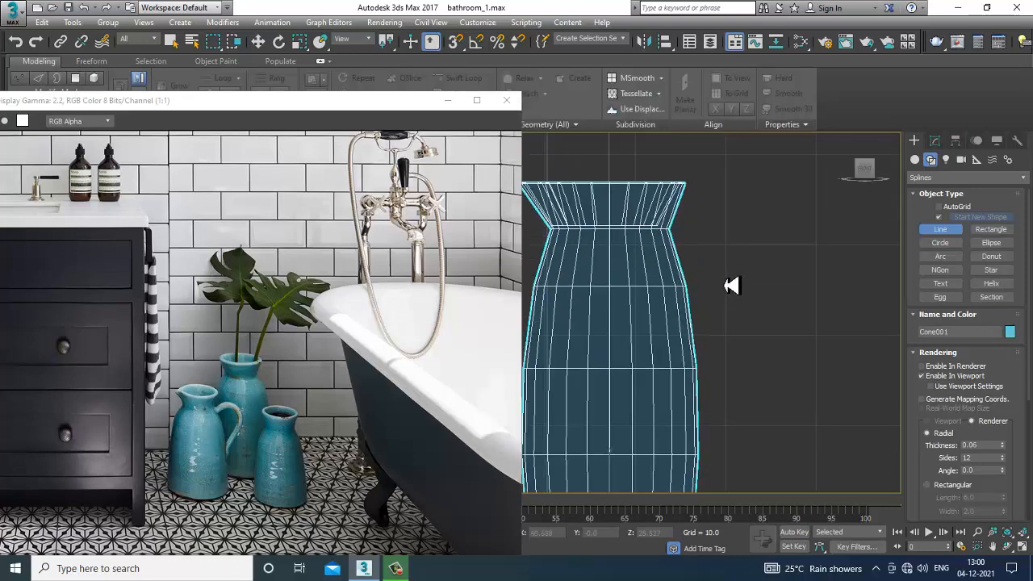
click(675, 277)
drag(725, 262, 750, 274)
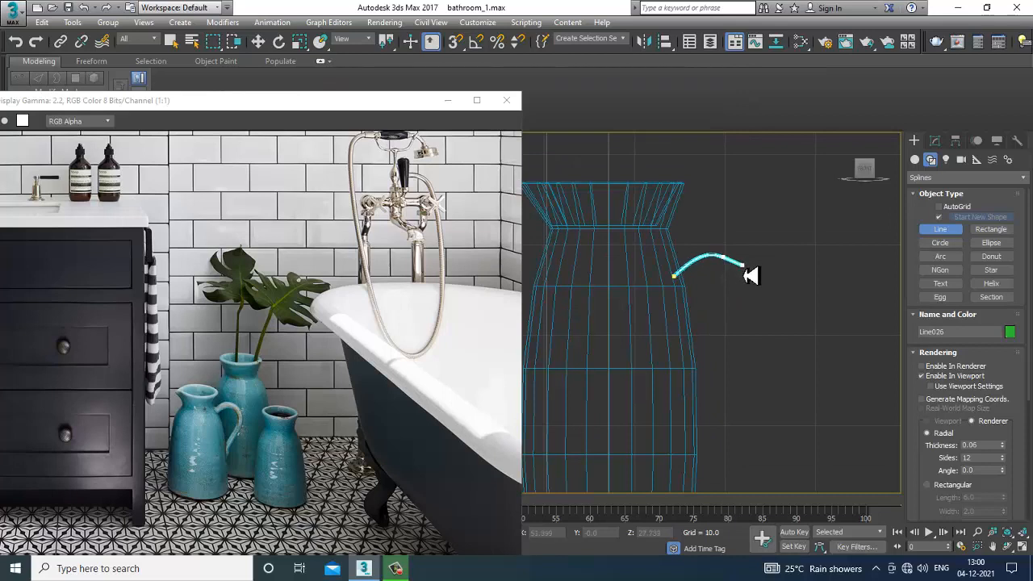
click(694, 449)
right_click(694, 450)
right_click(806, 289)
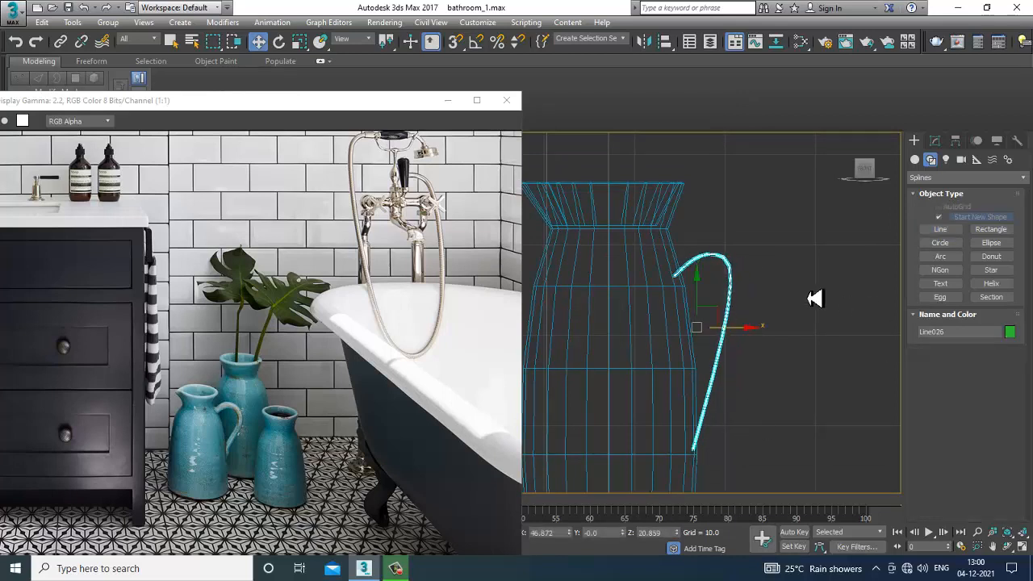
Step: Set the handle spline's radial rendering thickness to 0.95
middle_drag(806, 288, 825, 267)
click(936, 141)
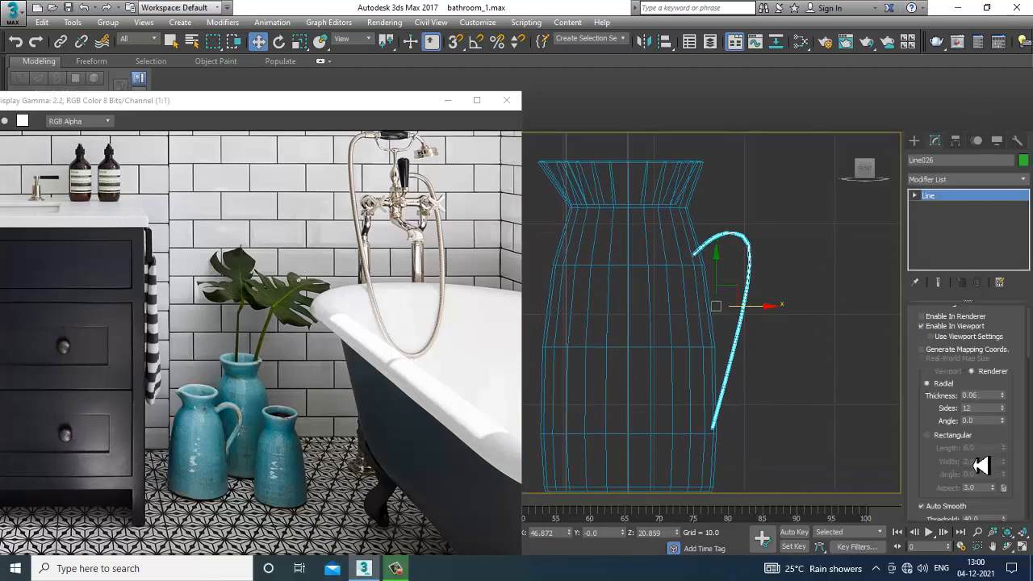
drag(1011, 402, 1008, 342)
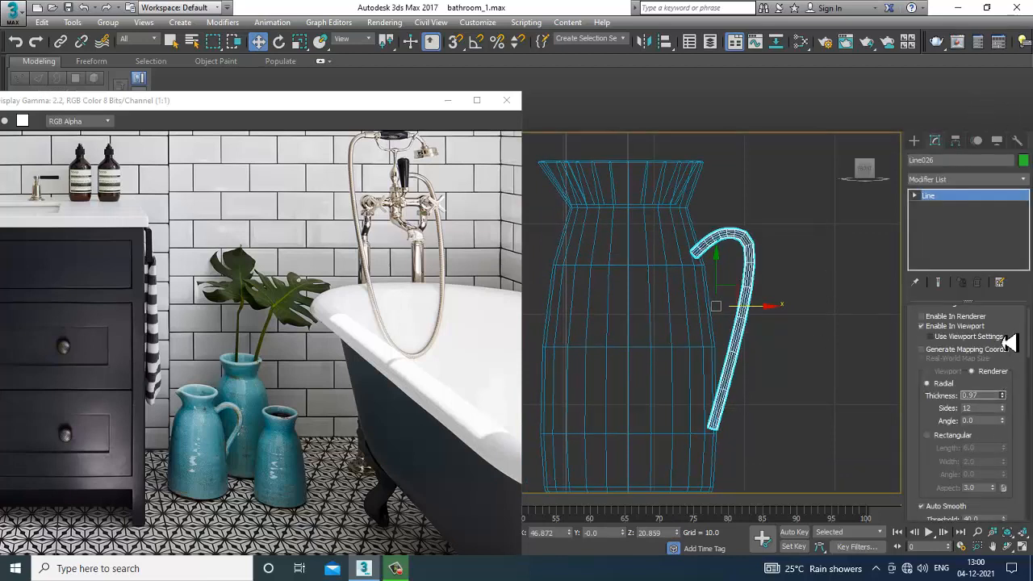
Step: Switch to the perspective view and frame the lower end of the handle against the jug
scroll(857, 296, up, 6)
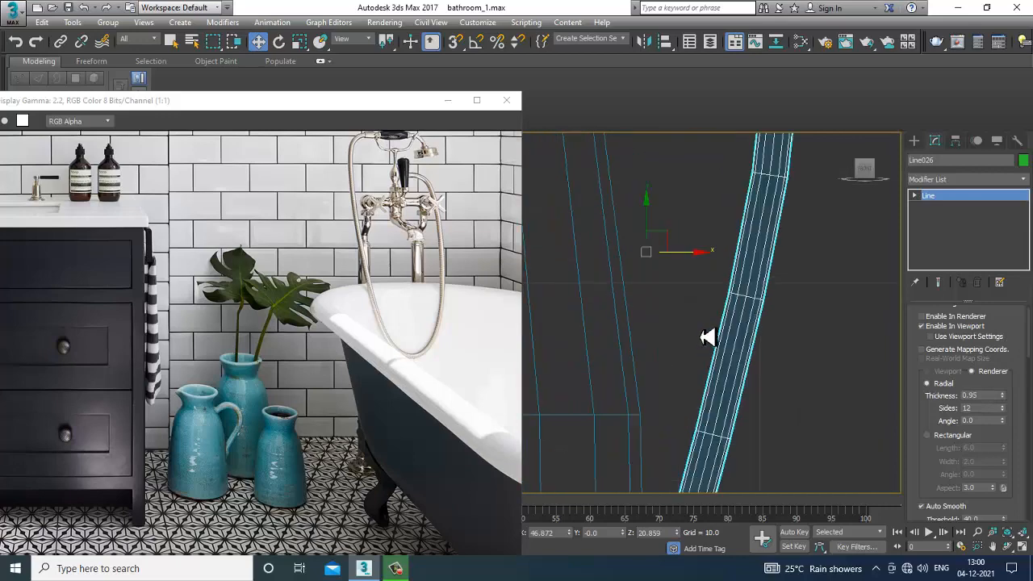
key(alt+w)
middle_click(771, 483)
key(alt+w)
scroll(764, 473, down, 6)
alt+middle_drag(762, 419, 680, 456)
scroll(667, 443, down, 6)
drag(710, 434, 744, 425)
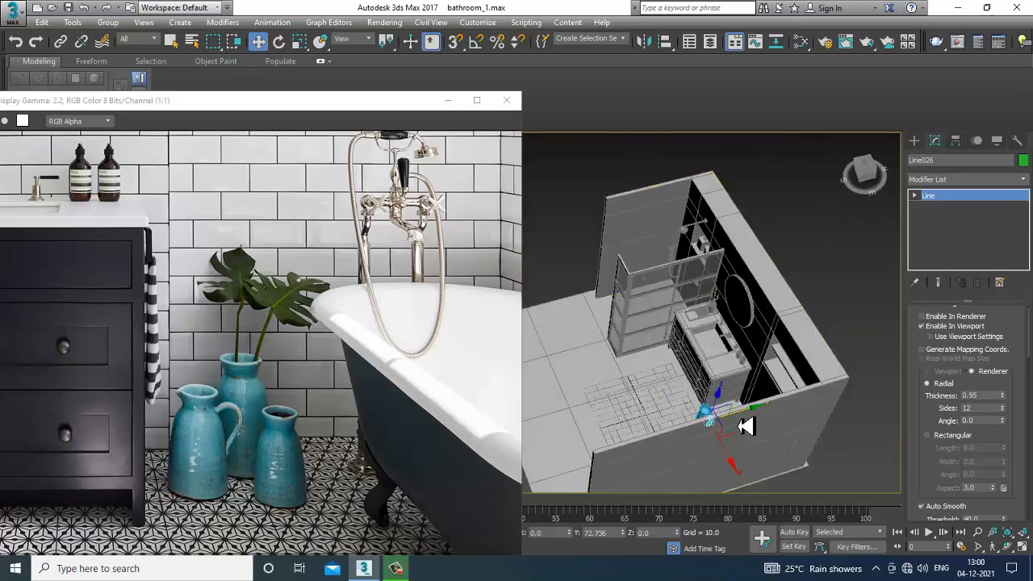
key(z)
alt+middle_drag(745, 424, 800, 374)
scroll(795, 376, down, 5)
middle_drag(736, 381, 800, 353)
scroll(761, 351, up, 3)
scroll(800, 353, up, 4)
middle_drag(837, 412, 794, 278)
scroll(780, 398, up, 3)
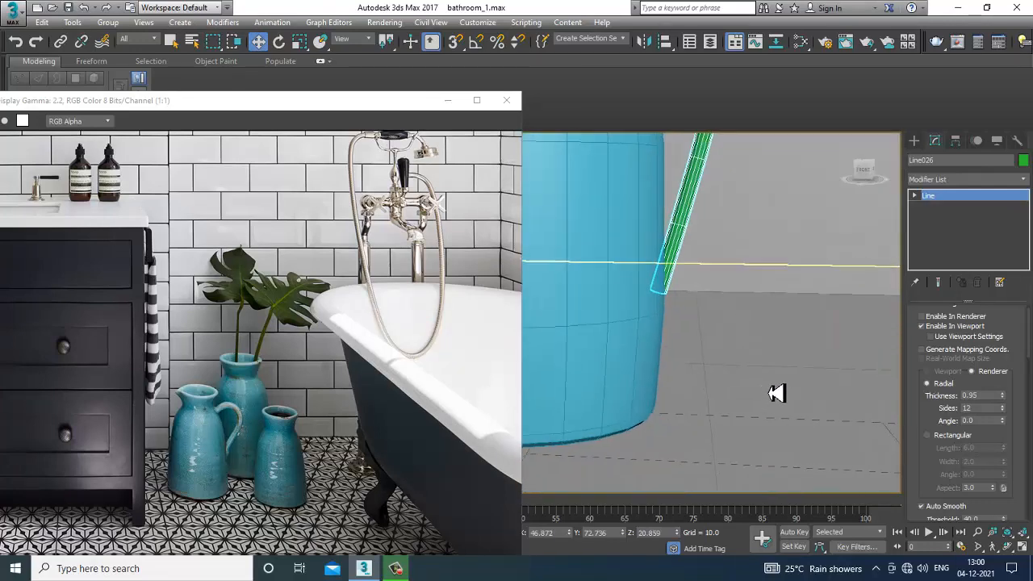
Step: Move the handle spline's bottom vertex along X toward the jug's body to about X 45.891
key(1)
alt+middle_drag(718, 362, 684, 333)
click(688, 334)
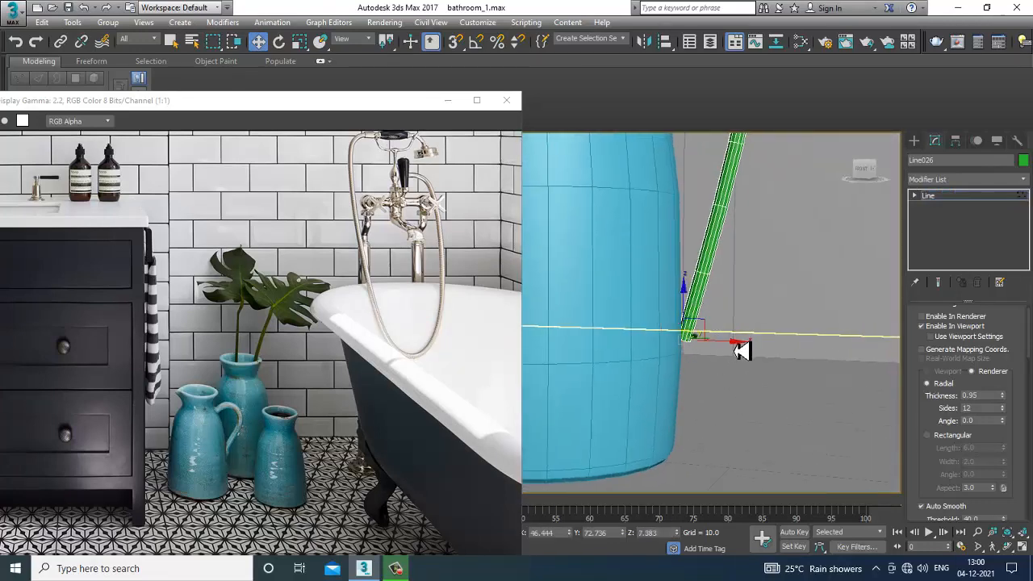
drag(741, 350, 729, 350)
Step: Leave vertex editing and move the whole handle along Y to about 69.2 to line it up with the jug's centre
mouse_move(729, 351)
alt+middle_down()
mouse_move(671, 350)
mouse_move(690, 369)
mouse_move(710, 359)
alt+middle_up()
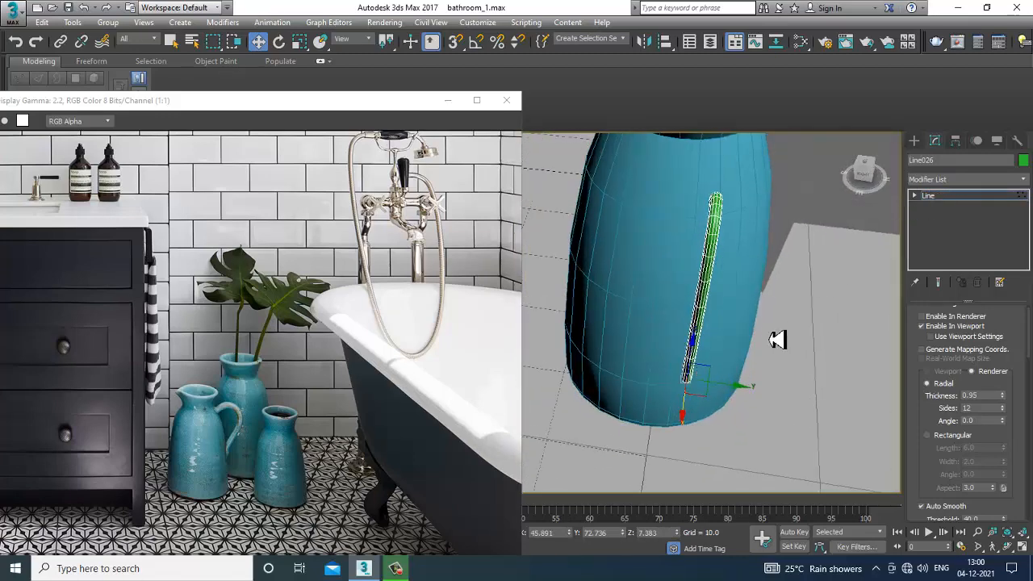
click(972, 202)
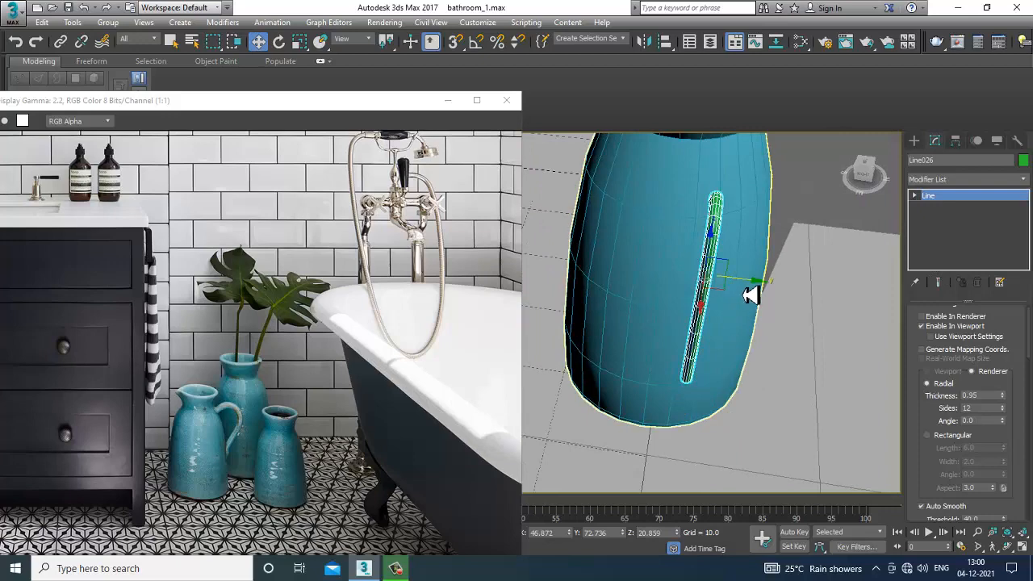
drag(751, 288, 712, 291)
Step: Increase the handle's radial thickness to 1.094
alt+middle_drag(708, 292, 802, 239)
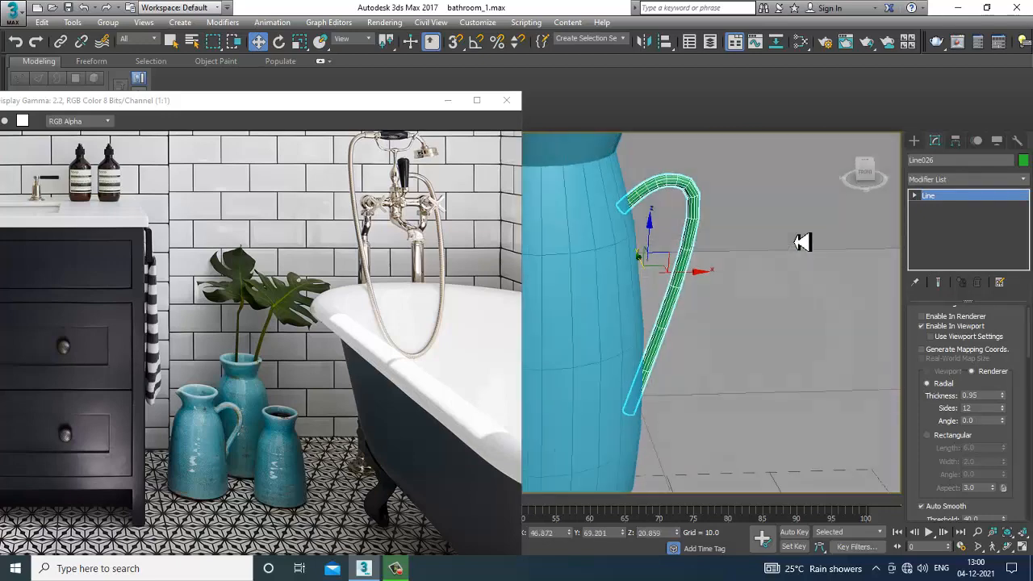
scroll(702, 242, up, 6)
scroll(708, 273, down, 3)
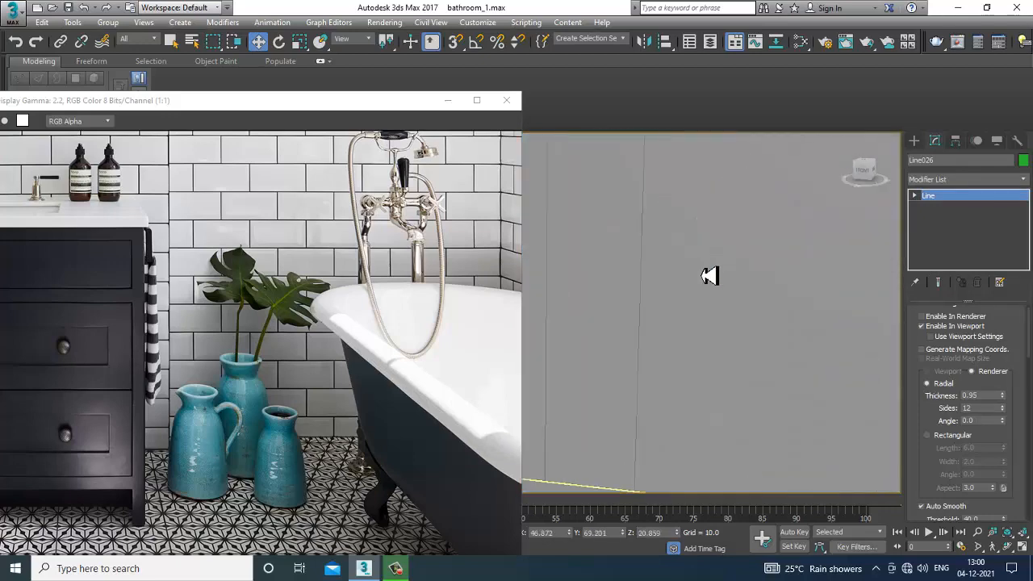
drag(1009, 402, 1009, 401)
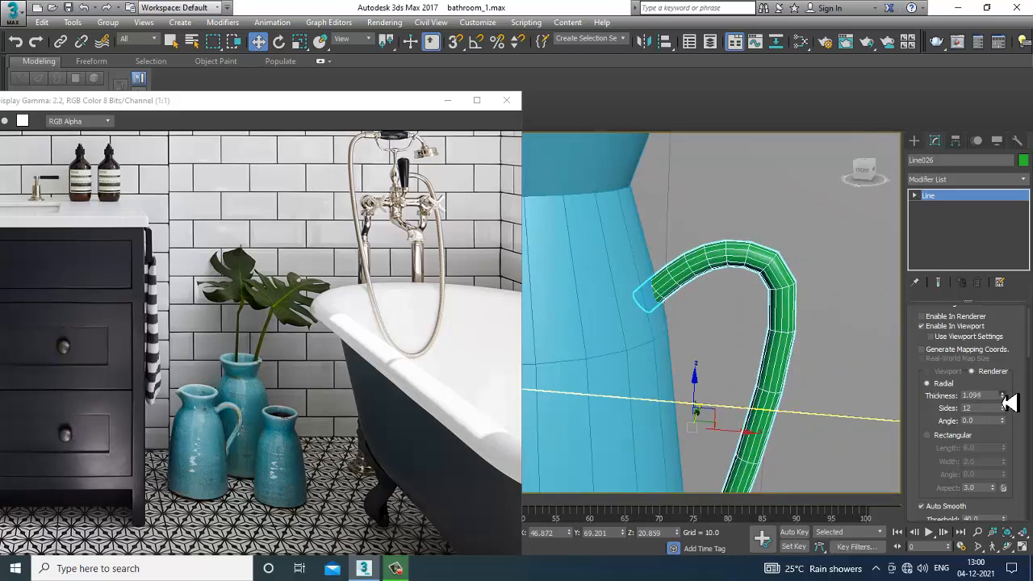
Step: Convert the handle spline to an Editable Poly
middle_drag(819, 441, 766, 371)
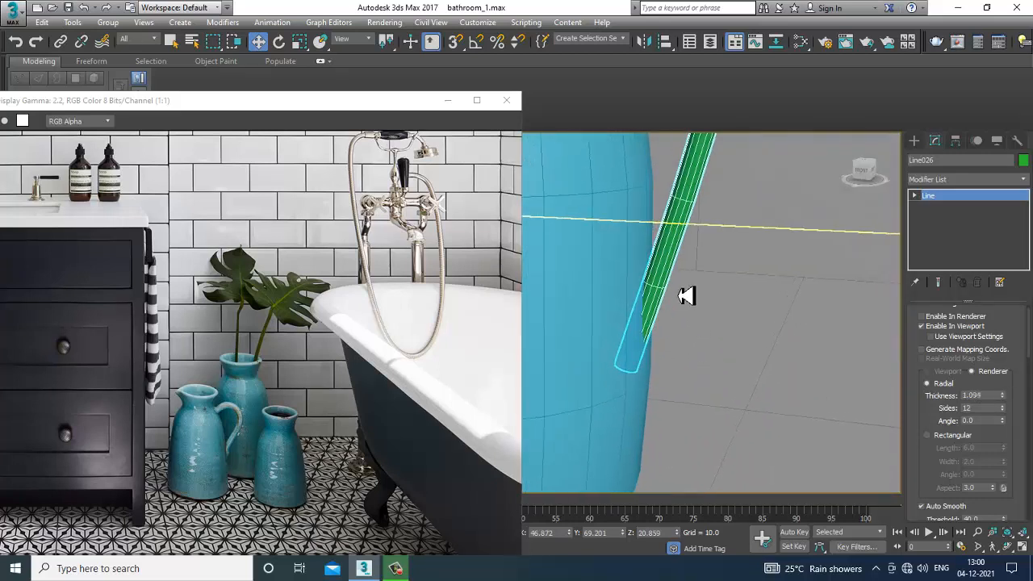
right_click(660, 262)
mouse_move(725, 395)
click(862, 414)
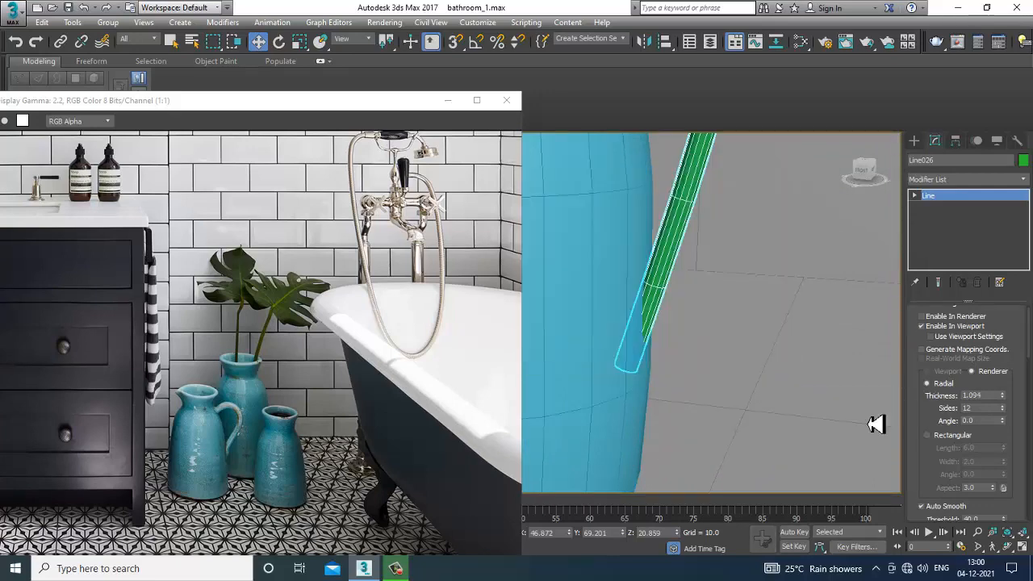
Step: Insert an edge loop with Swift Loop around the handle just above its lower end
scroll(718, 373, down, 5)
scroll(723, 374, up, 4)
middle_drag(766, 364, 775, 489)
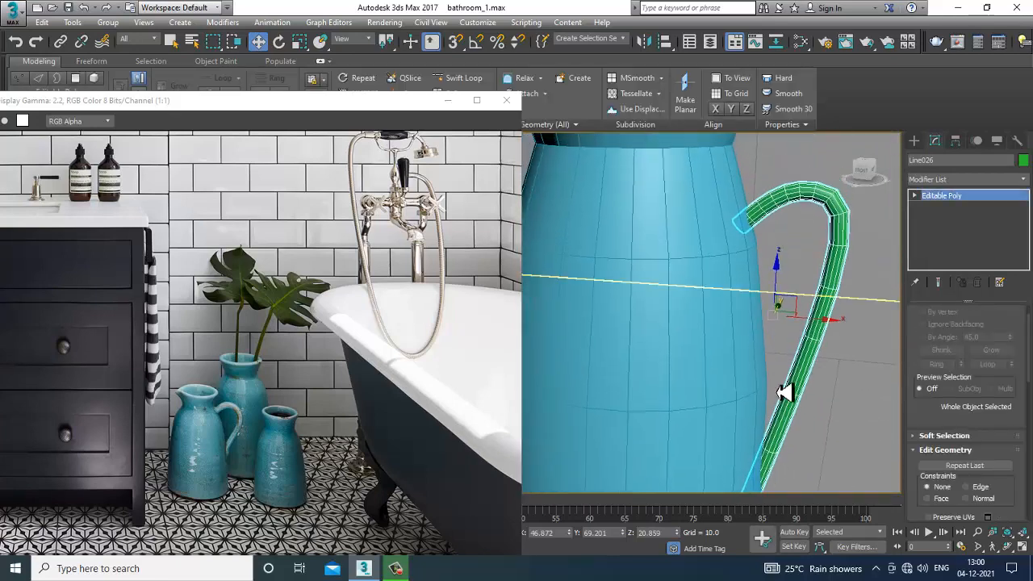
middle_drag(694, 234, 691, 219)
click(460, 79)
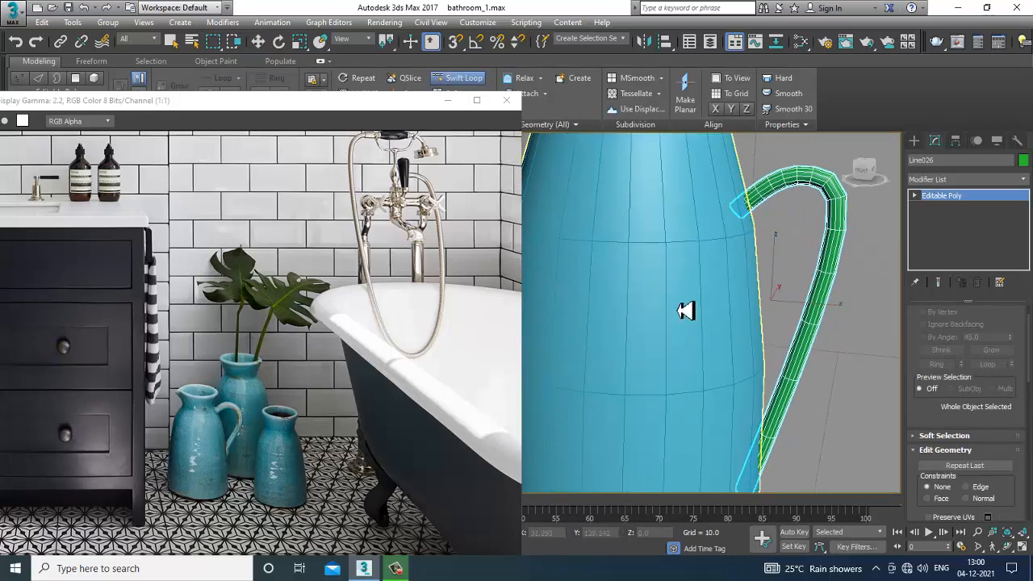
alt+middle_drag(686, 311, 706, 387)
click(744, 360)
right_click(743, 361)
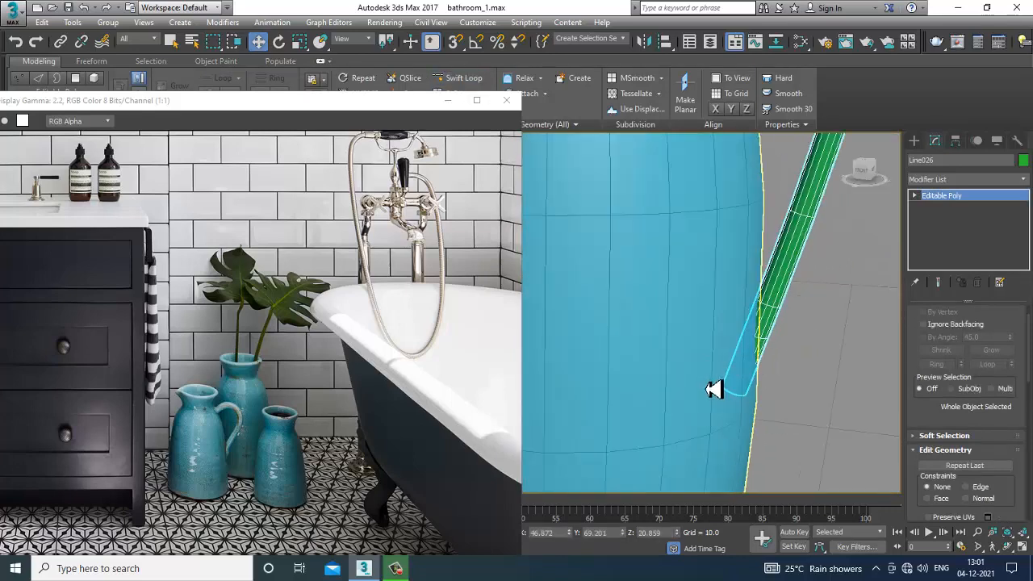
Step: Move the 12 vertices at the handle's lower tip outward along X by about 0.735, working in wireframe
key(1)
key(F4)
key(F3)
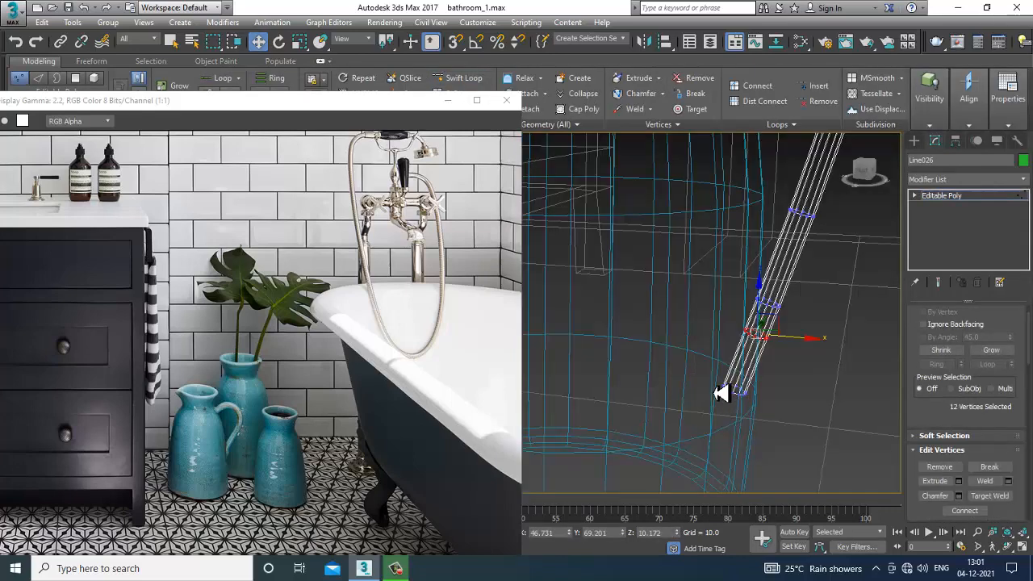
drag(779, 401, 794, 401)
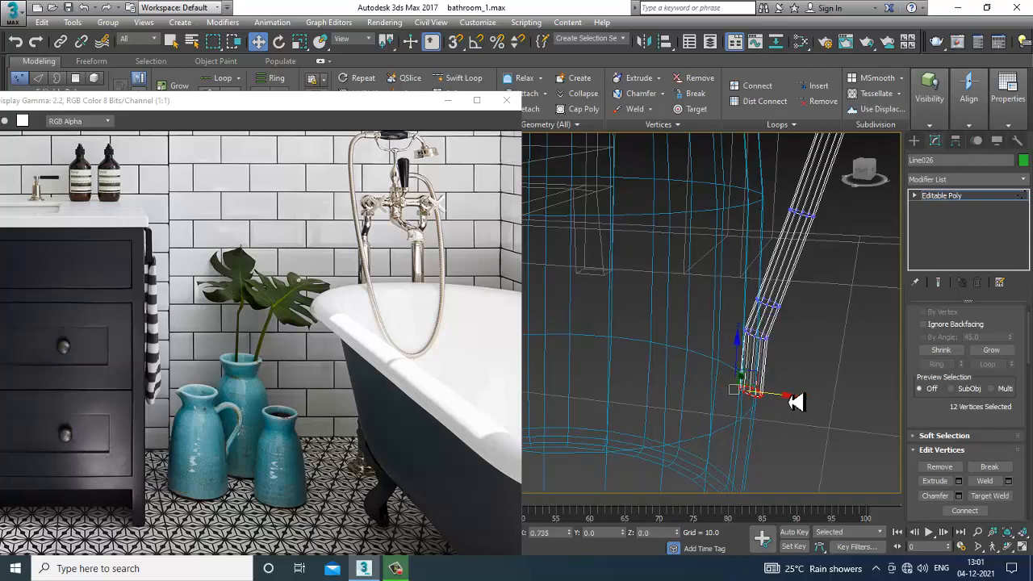
key(F3)
Step: Finish vertex editing on the handle and check its fit against the jug from several angles
mouse_move(790, 403)
alt+middle_down()
mouse_move(812, 392)
mouse_move(729, 401)
mouse_move(765, 367)
mouse_move(821, 358)
alt+middle_up()
scroll(819, 357, down, 4)
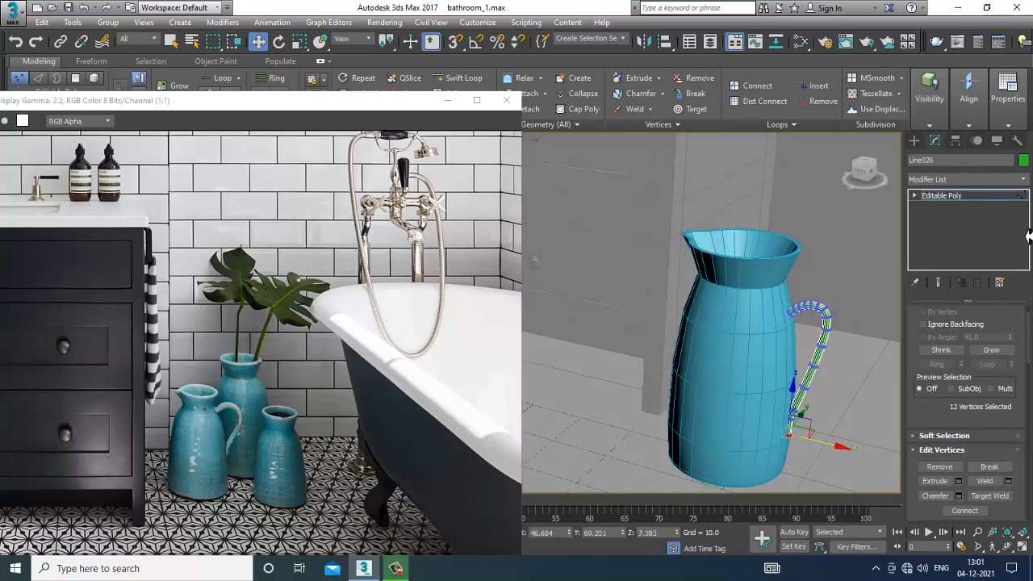
click(994, 198)
scroll(774, 332, down, 5)
alt+middle_drag(774, 331, 792, 325)
scroll(785, 310, up, 3)
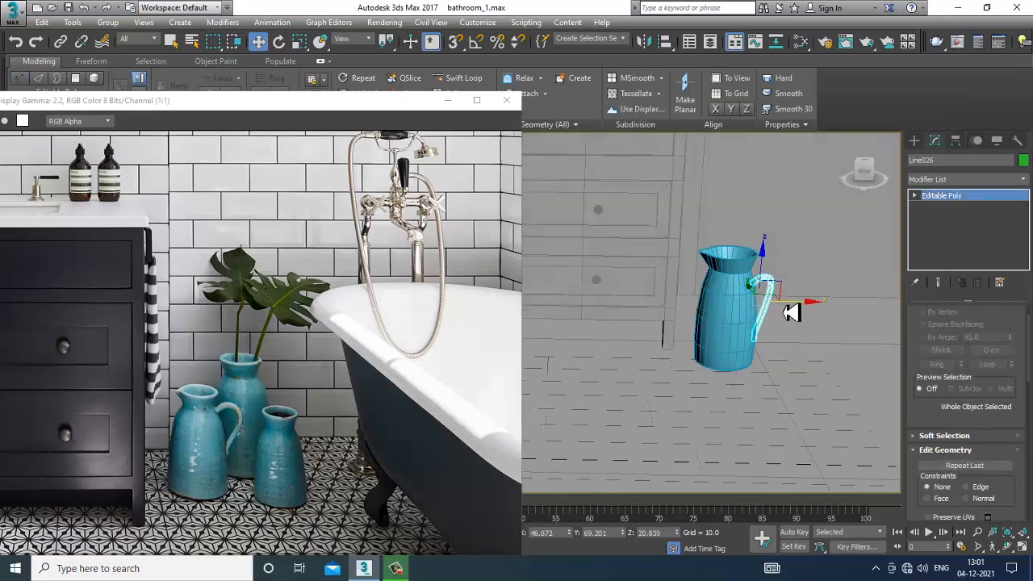
Step: Try a TurboSmooth modifier on the jug's body and undo it
alt+middle_drag(719, 346, 729, 341)
click(729, 342)
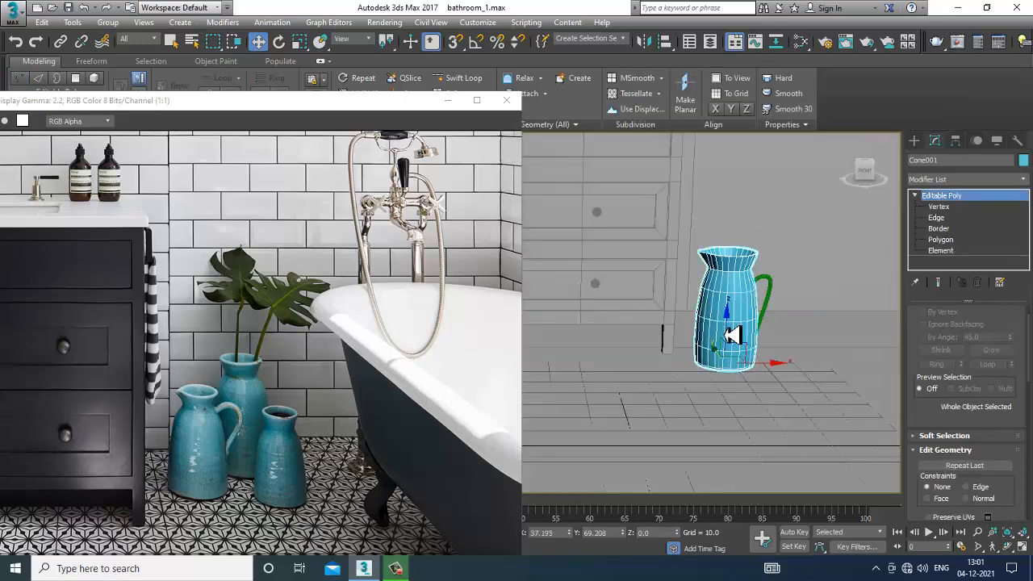
click(956, 179)
key(t)
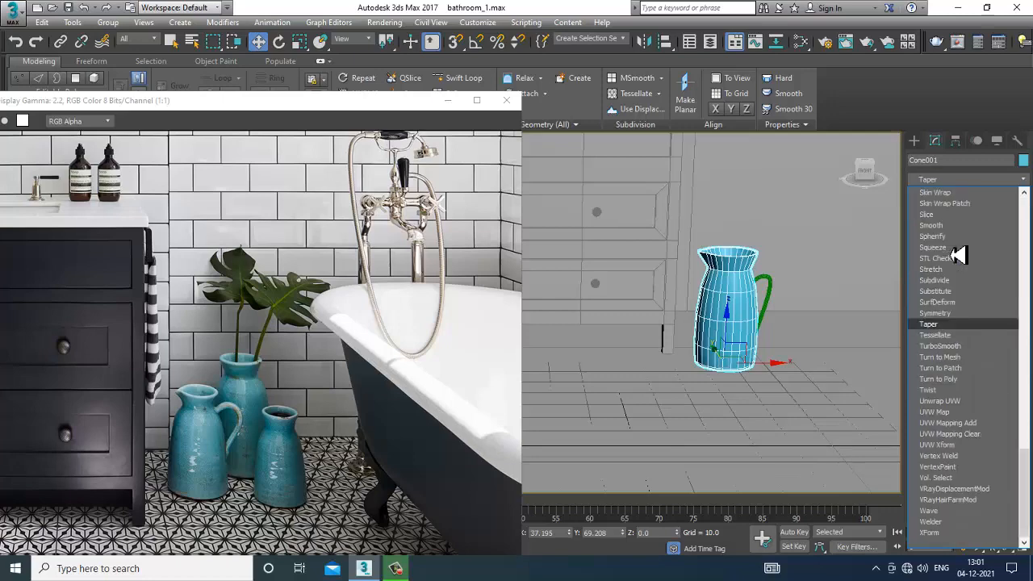
click(940, 346)
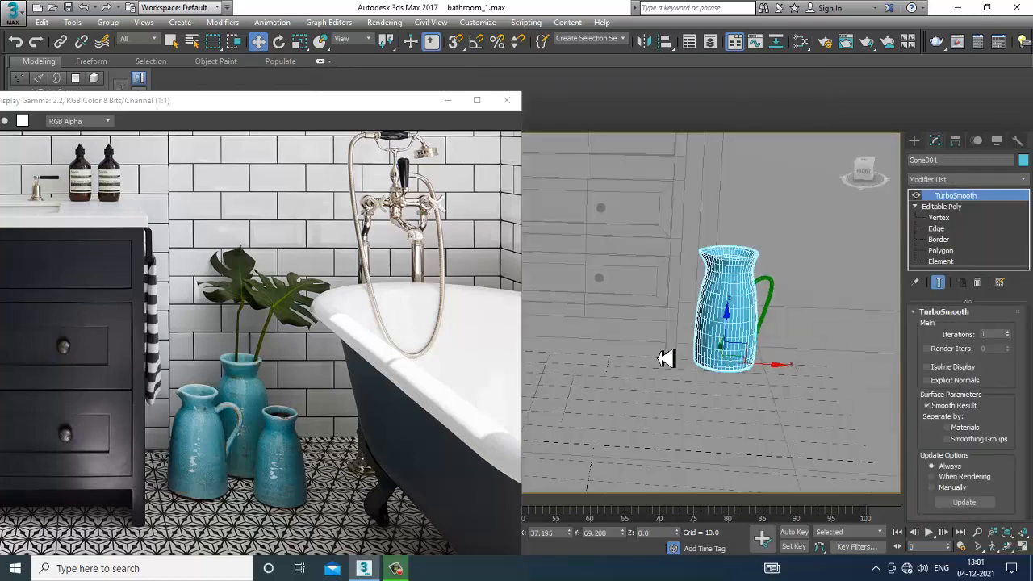
key(ctrl+z)
Step: Chamfer the edge loop around the jug's neck with an amount of 0.899
scroll(726, 330, up, 5)
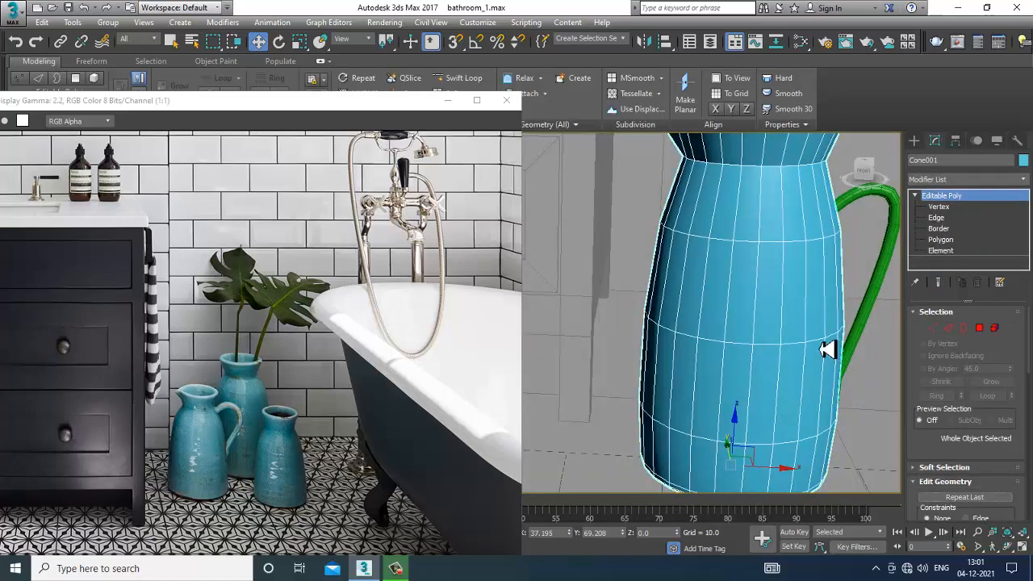
click(950, 329)
middle_drag(745, 224, 751, 313)
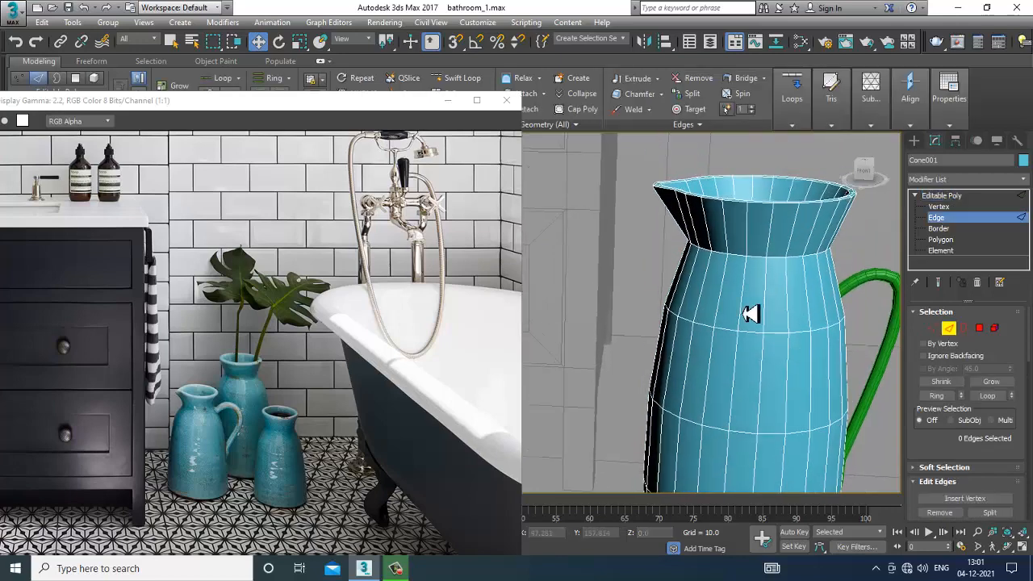
double_click(739, 258)
drag(966, 461, 965, 332)
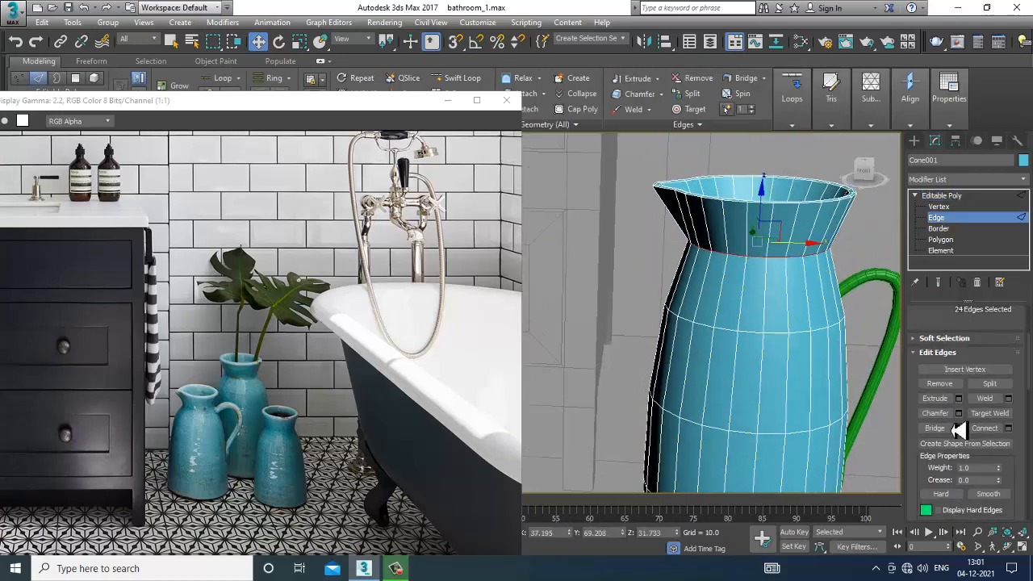
click(959, 413)
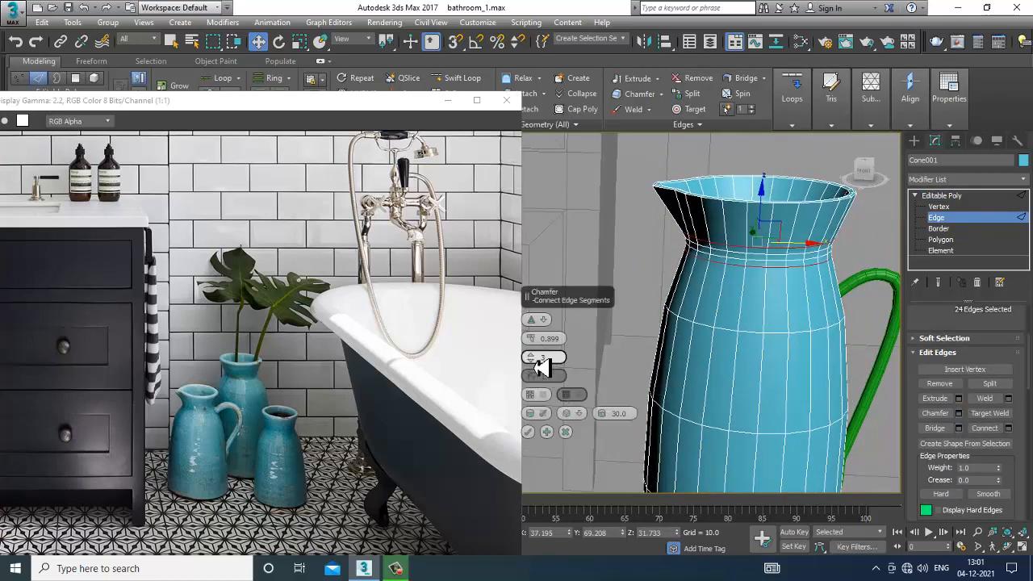
mouse_move(539, 347)
mouse_down()
mouse_move(535, 337)
mouse_move(538, 350)
mouse_up()
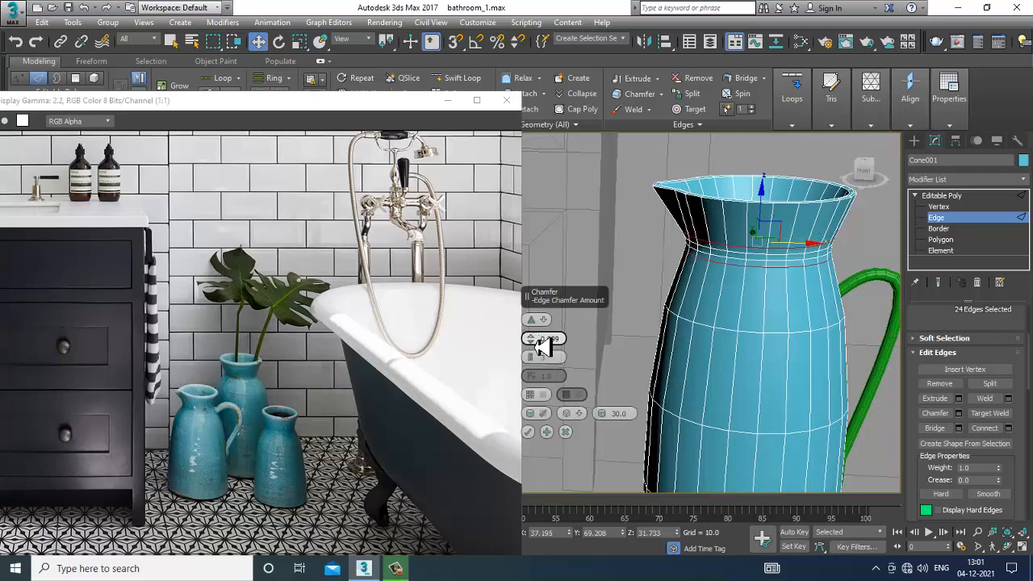
click(529, 432)
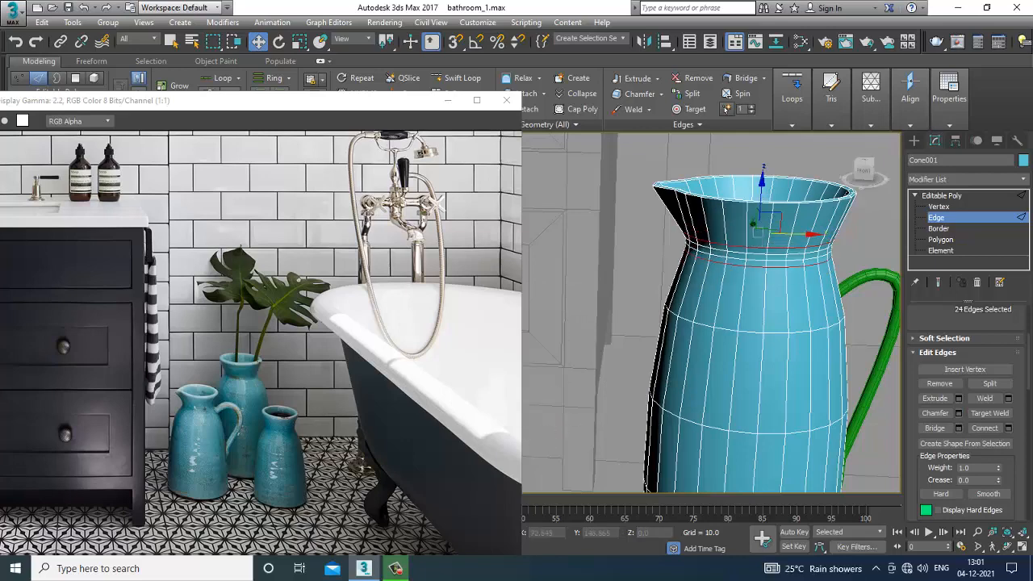
Step: Clone the jug body together with its handle and place the copy beside the original along X
click(955, 197)
scroll(727, 327, down, 6)
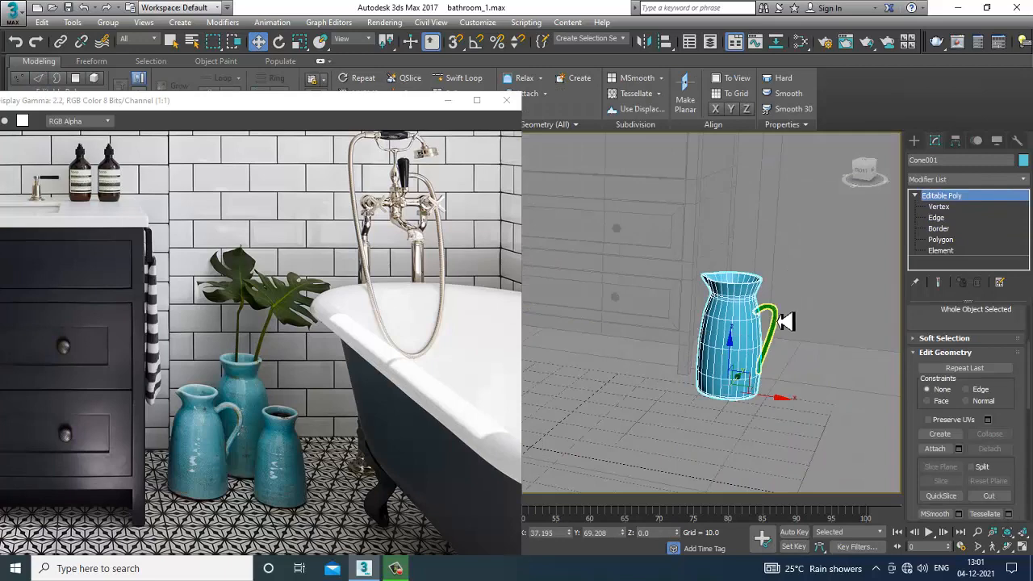
ctrl+click(778, 322)
scroll(766, 323, down, 4)
scroll(743, 324, up, 2)
alt+middle_drag(743, 323, 716, 378)
scroll(715, 381, up, 3)
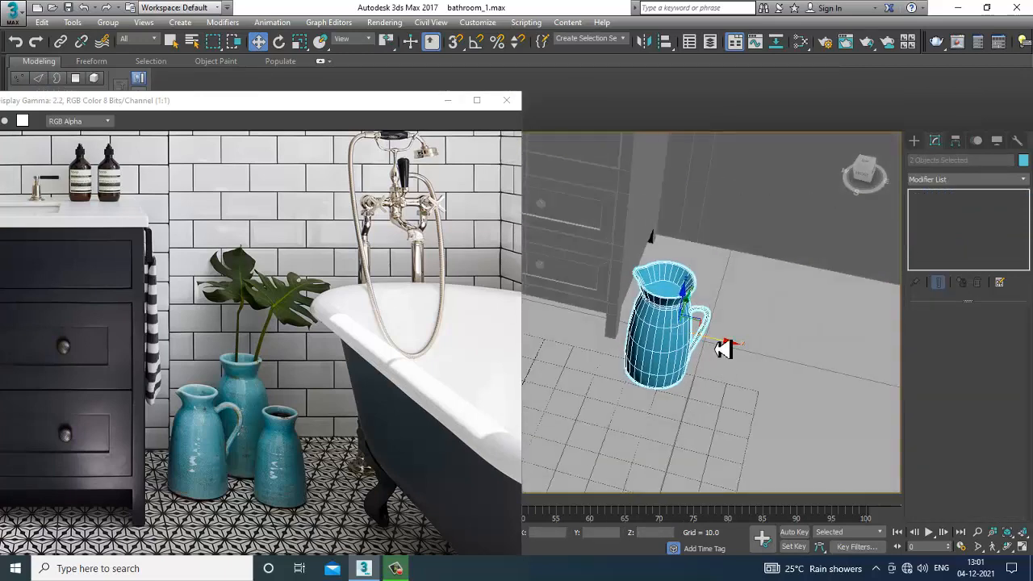
shift+drag(717, 350, 835, 357)
click(534, 349)
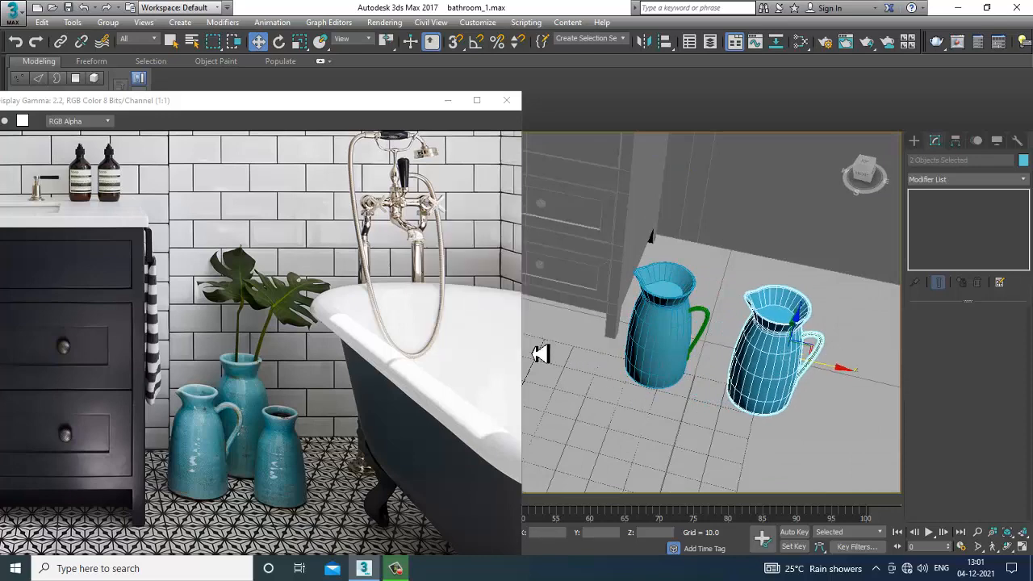
Step: Rotate the copied jug about its vertical axis so its handle is hidden behind the body
key(e)
mouse_move(754, 392)
mouse_down()
mouse_move(858, 378)
mouse_move(839, 385)
mouse_up()
alt+middle_drag(839, 384, 818, 346)
Step: Scale the copied jug down uniformly into a small vase and lower it onto the floor
key(r)
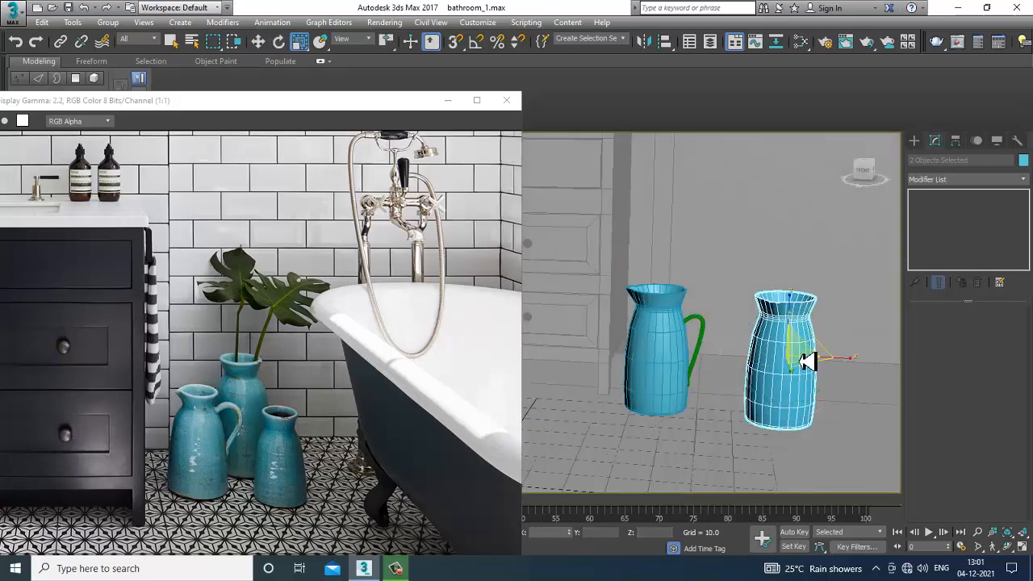
drag(807, 362, 820, 380)
key(w)
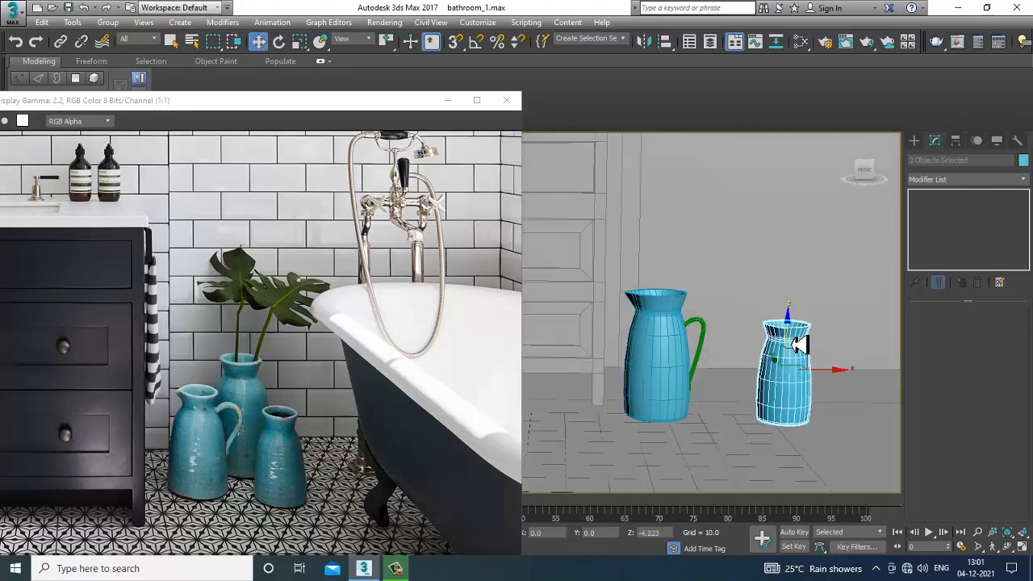
drag(798, 345, 805, 351)
Step: Clone the original jug with its handle and place the copy behind and between the other two vessels
alt+middle_drag(805, 345, 643, 351)
click(599, 359)
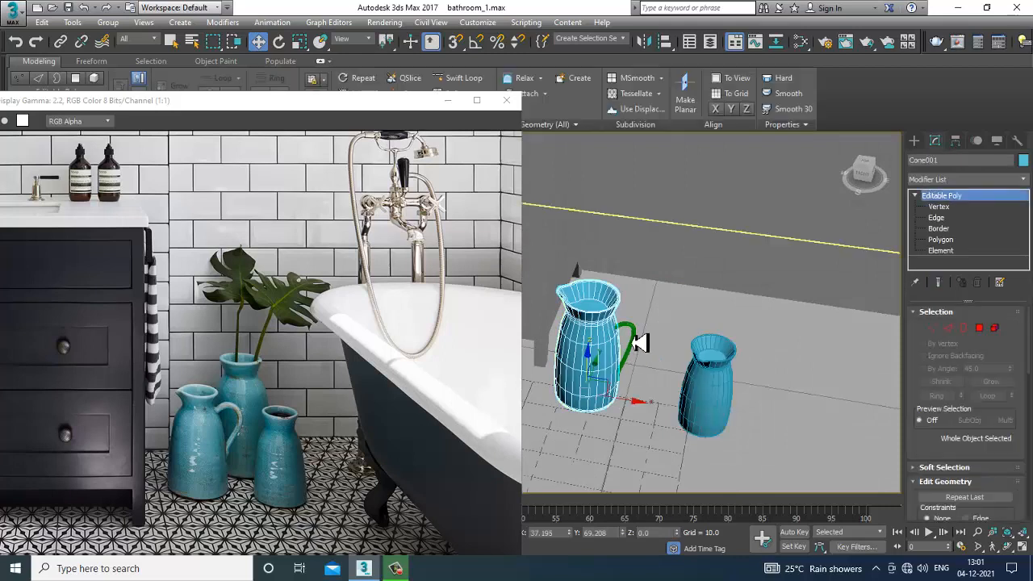
ctrl+click(632, 337)
alt+middle_drag(714, 338, 676, 347)
shift+drag(639, 338, 758, 299)
click(519, 338)
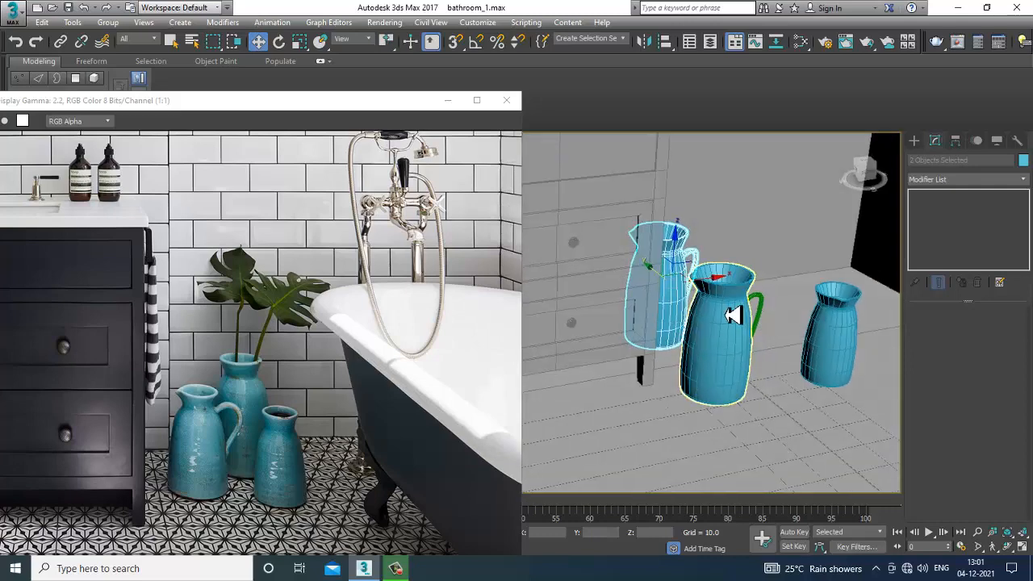
drag(710, 329, 754, 323)
Step: Scale the rear jug up uniformly and rotate it about 70 degrees around Z
key(r)
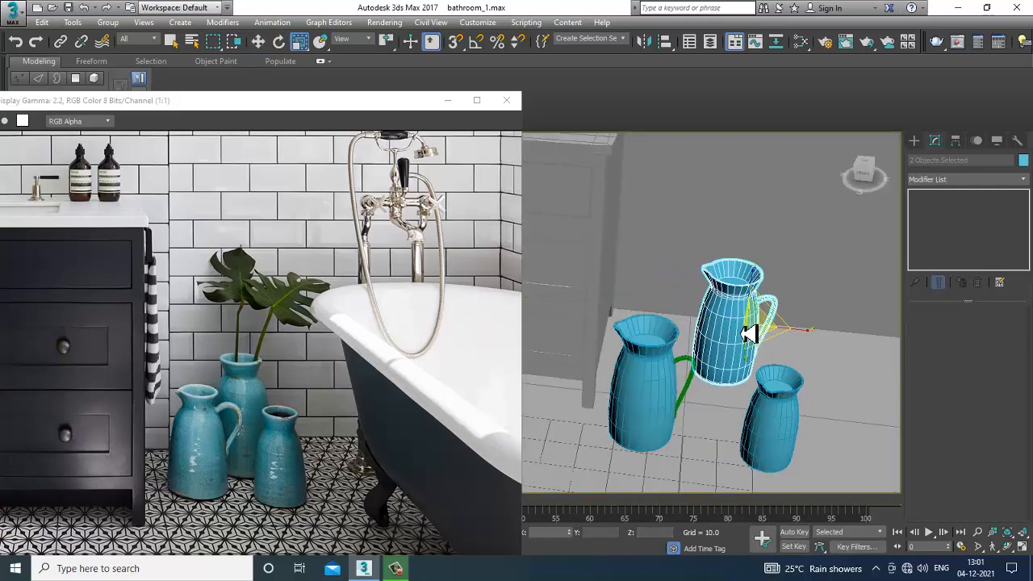
key(e)
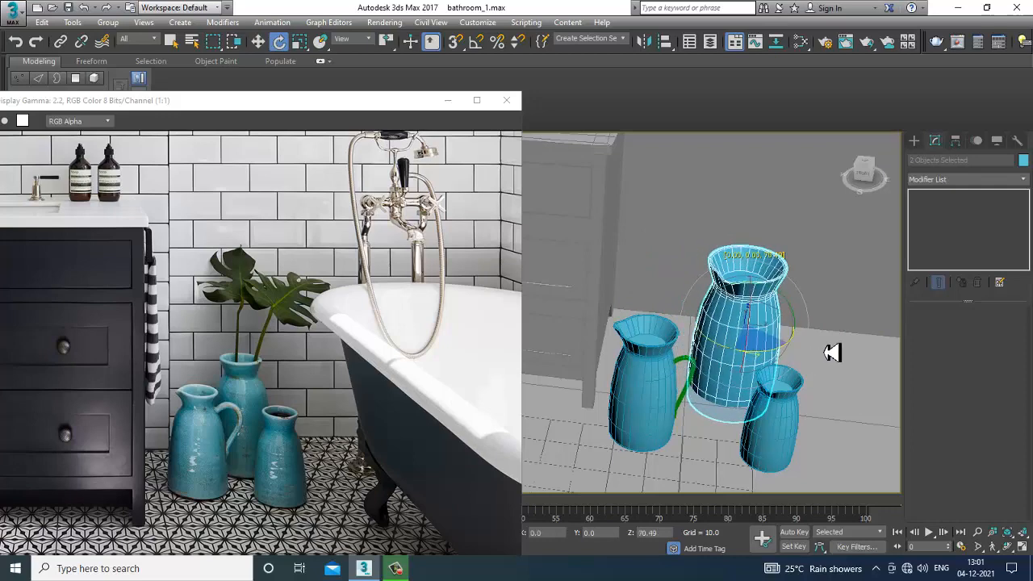
key(w)
Step: Fine-tune the position and rotation of the large rear jug, keeping its handle turned toward the back wall
alt+middle_drag(831, 352, 777, 315)
key(w)
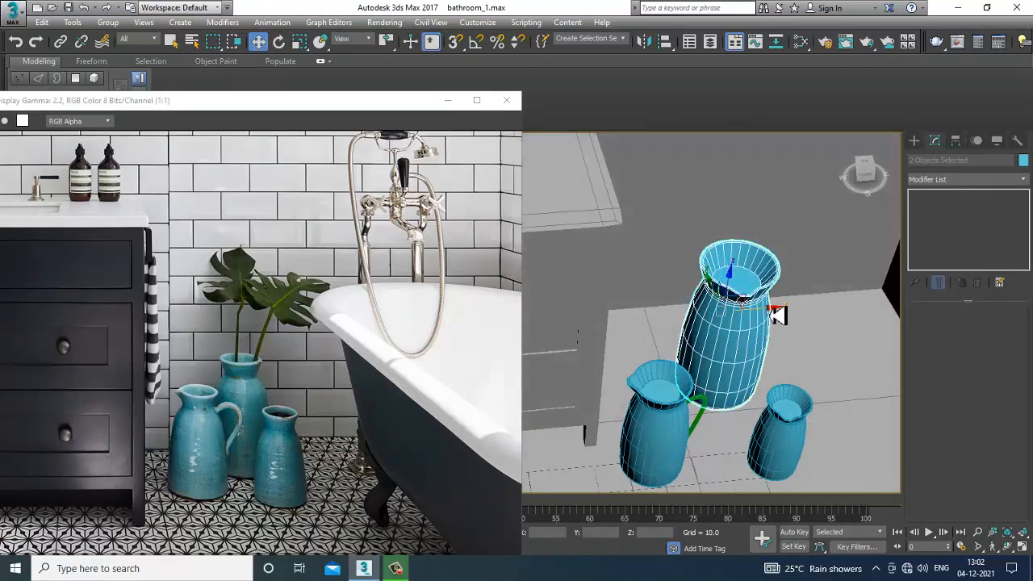
key(e)
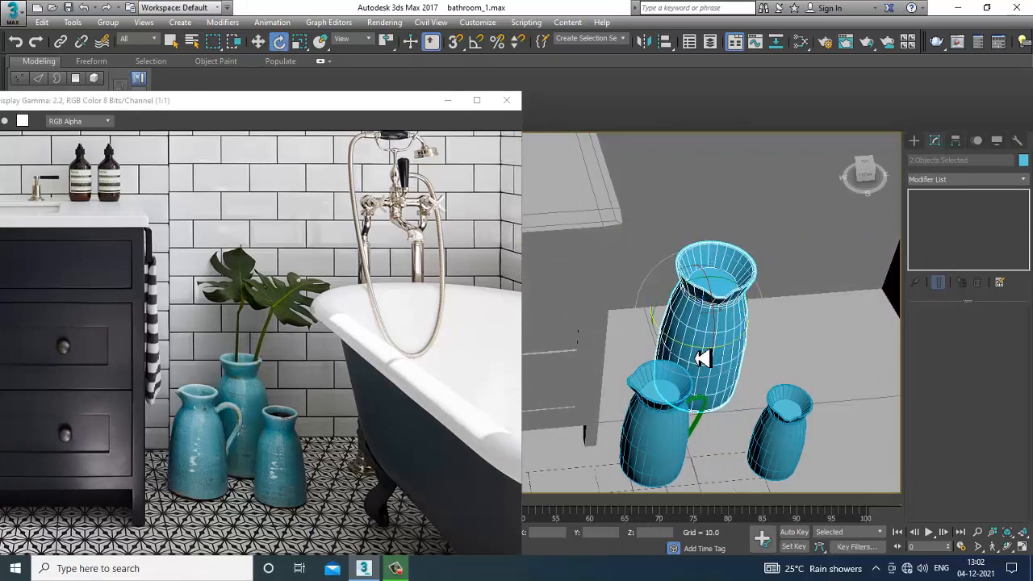
key(w)
alt+middle_drag(719, 353, 781, 288)
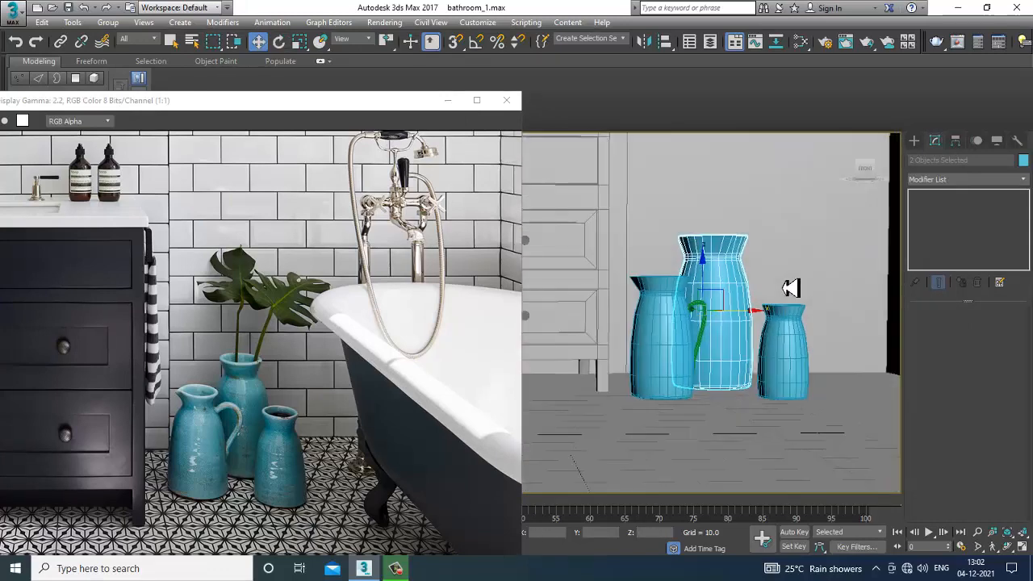
Step: Compare the three-vase group with the reference image and examine the monstera leaves and stems in the tall vase
scroll(779, 289, down, 6)
scroll(780, 330, up, 4)
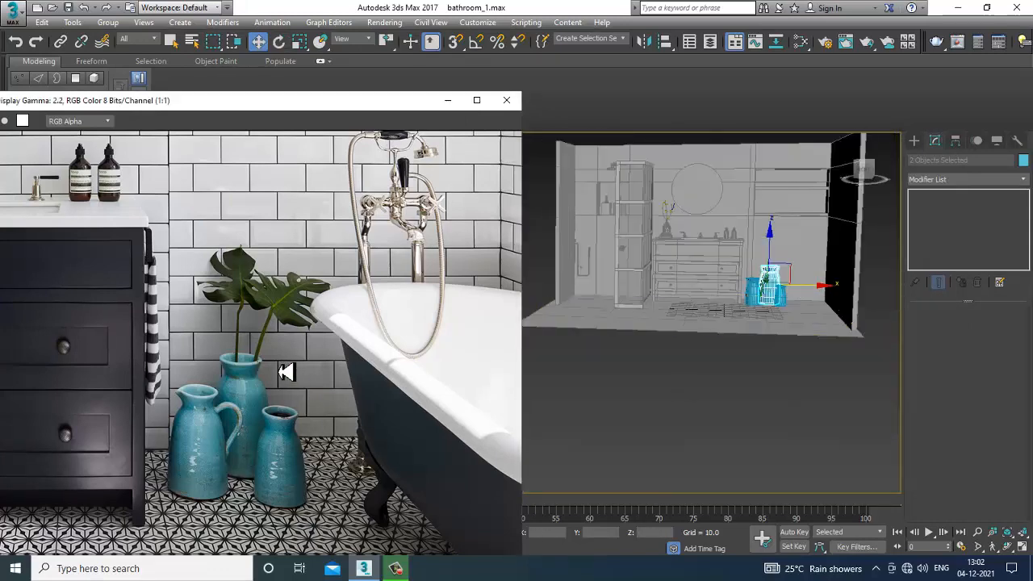
scroll(281, 369, down, 1)
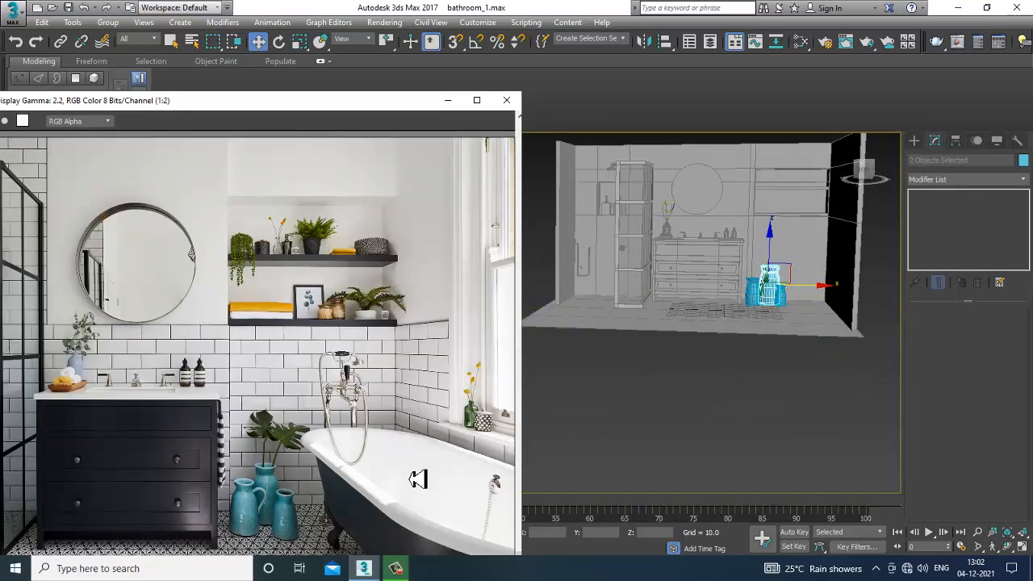
scroll(282, 507, up, 1)
scroll(271, 441, up, 1)
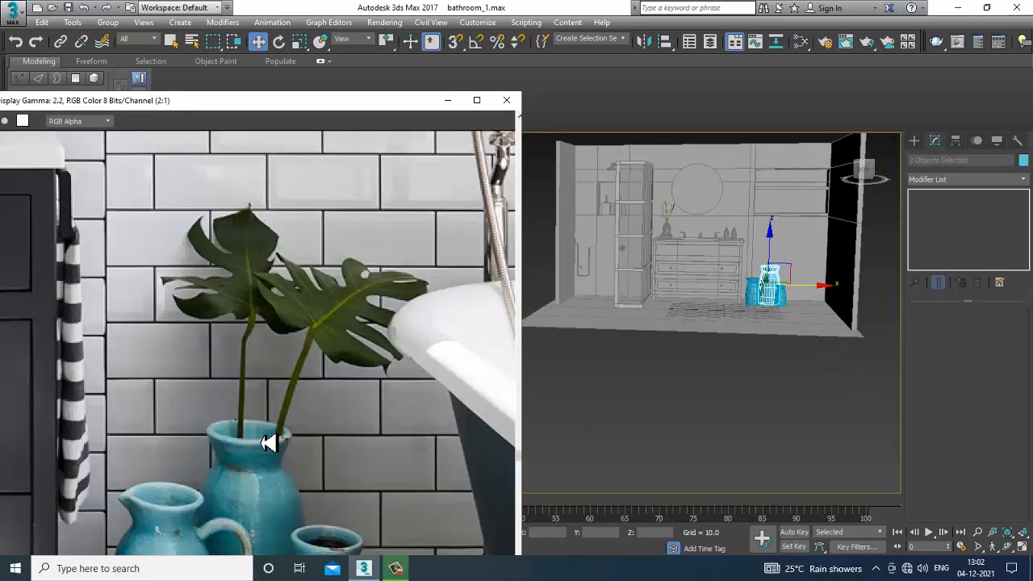
key(z)
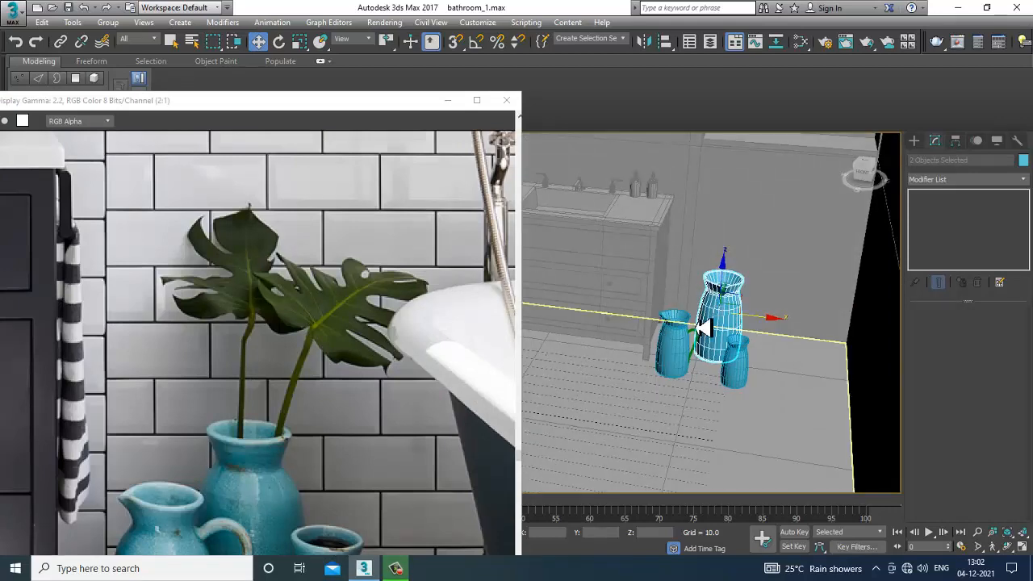
scroll(330, 374, up, 1)
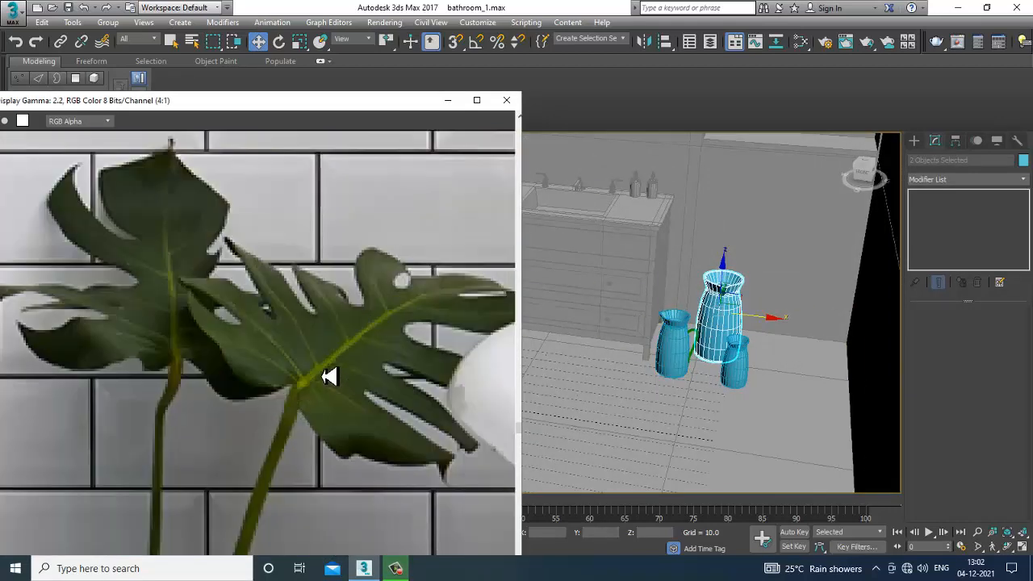
scroll(330, 373, down, 1)
Step: Move the reference image aside and maximize the Top view with free space for drawing
key(alt+w)
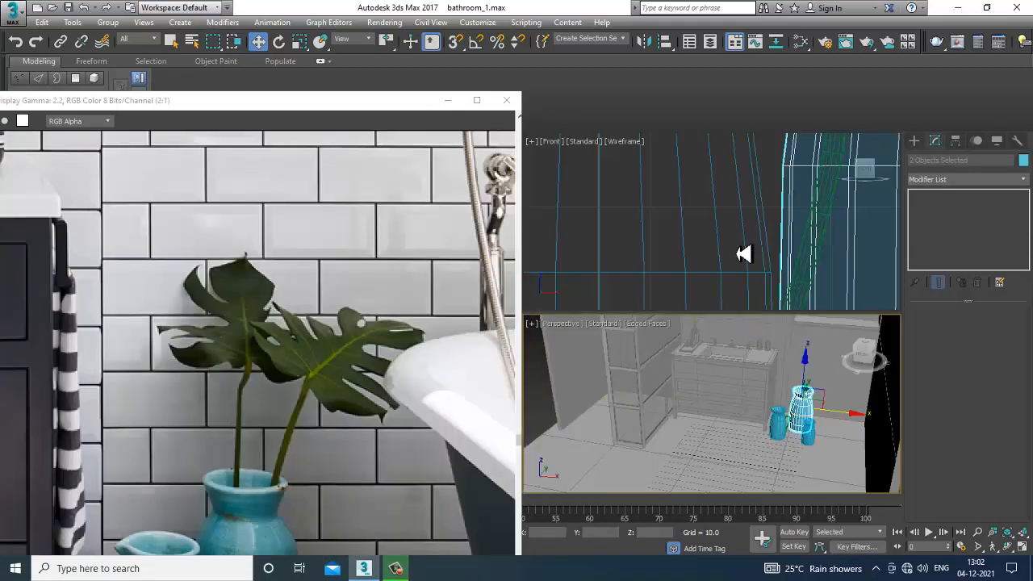
drag(379, 102, 207, 128)
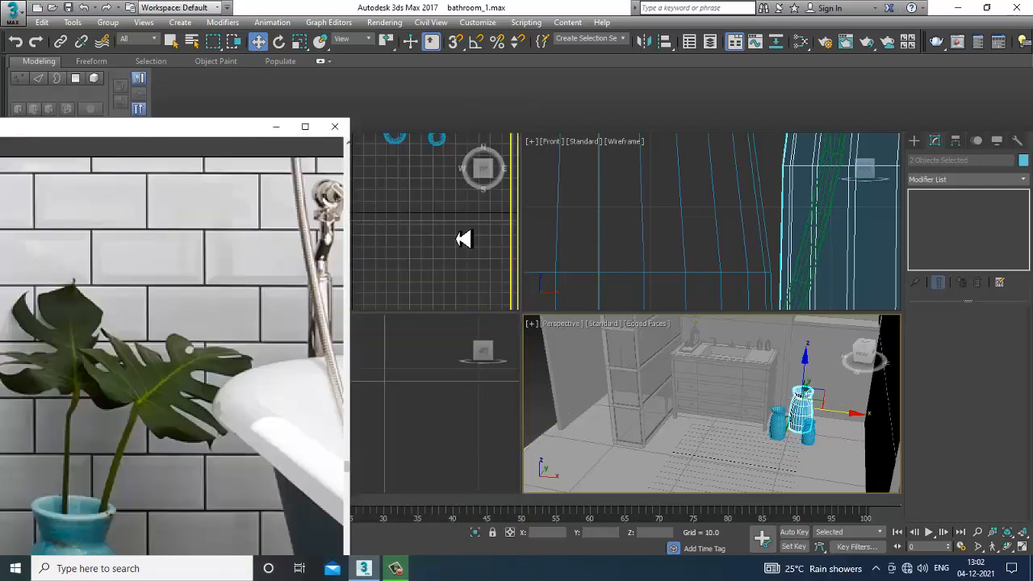
key(alt+w)
scroll(629, 298, down, 3)
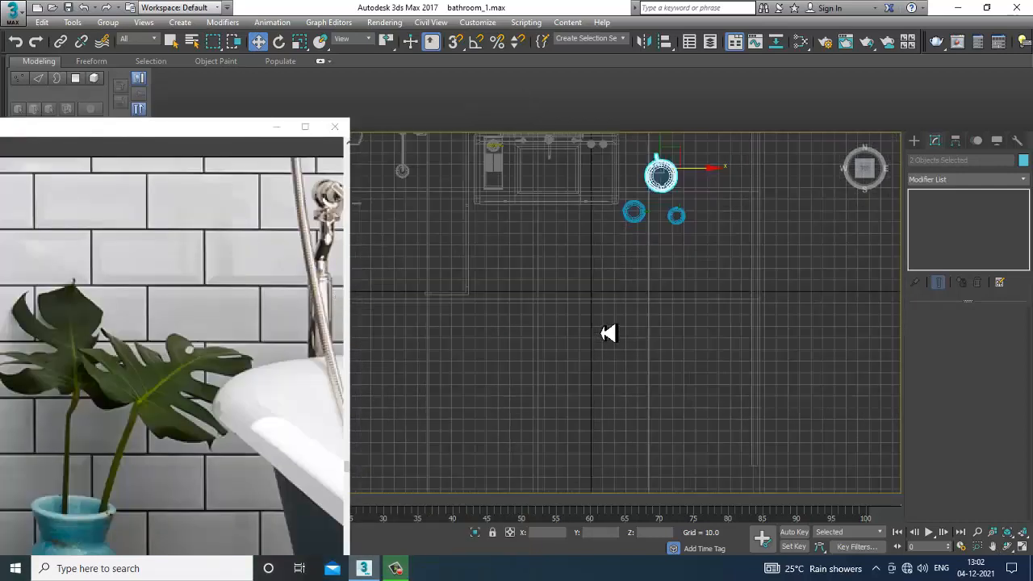
Step: Draw an open curved stem line in the Top view's free area, with Enable In Viewport turned off for the spline
click(914, 141)
click(930, 158)
click(940, 230)
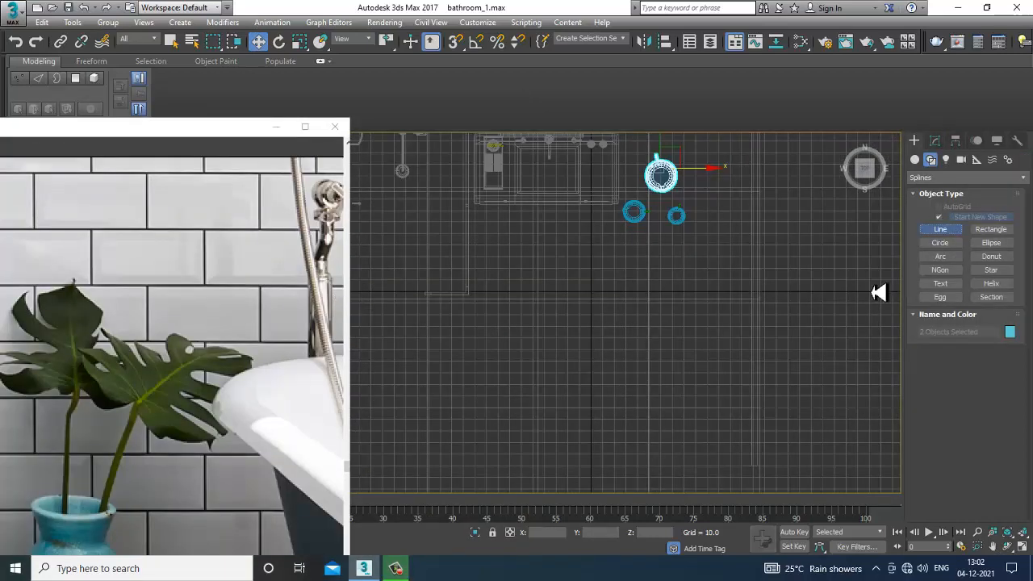
click(519, 449)
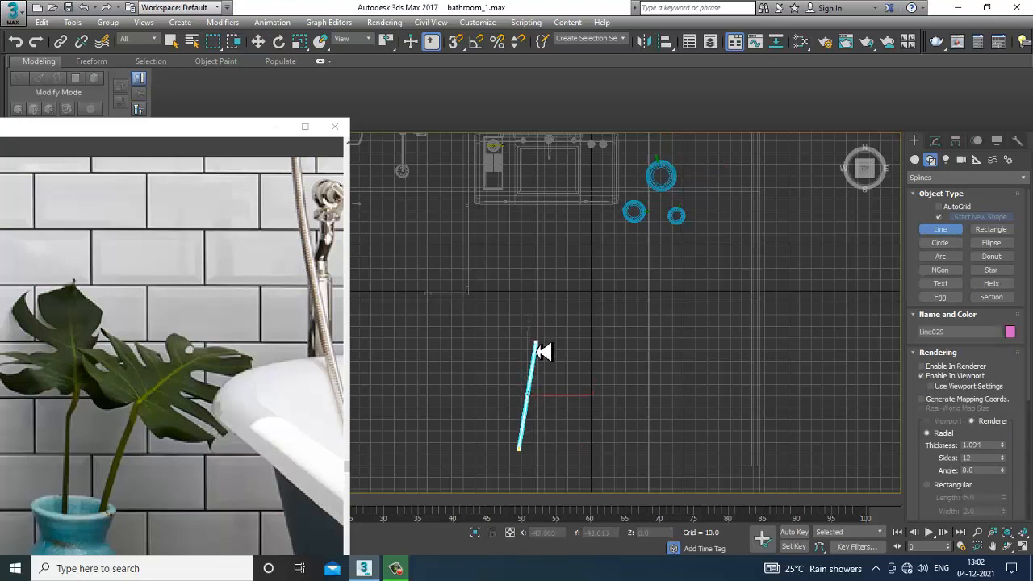
right_click(542, 351)
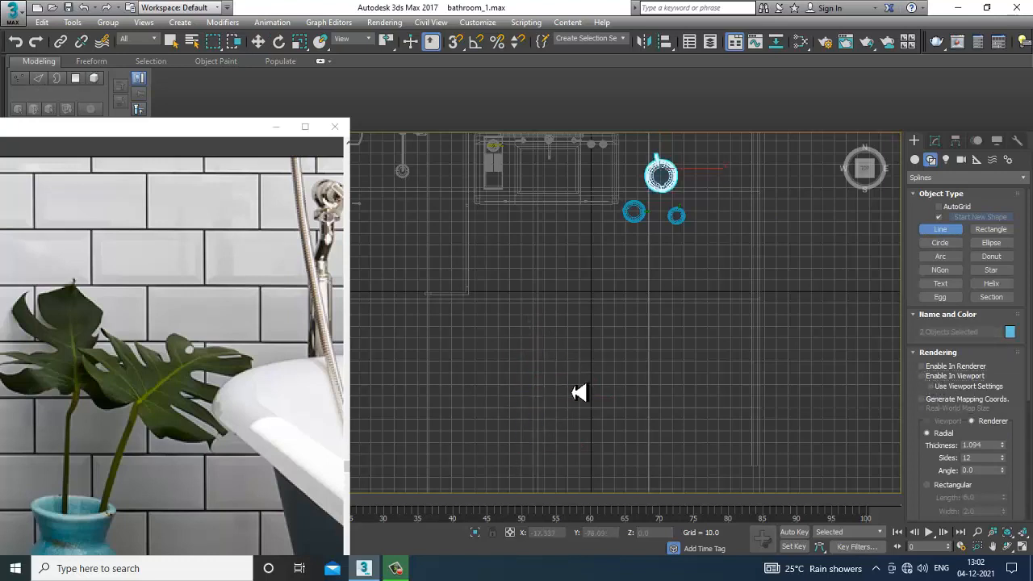
click(500, 445)
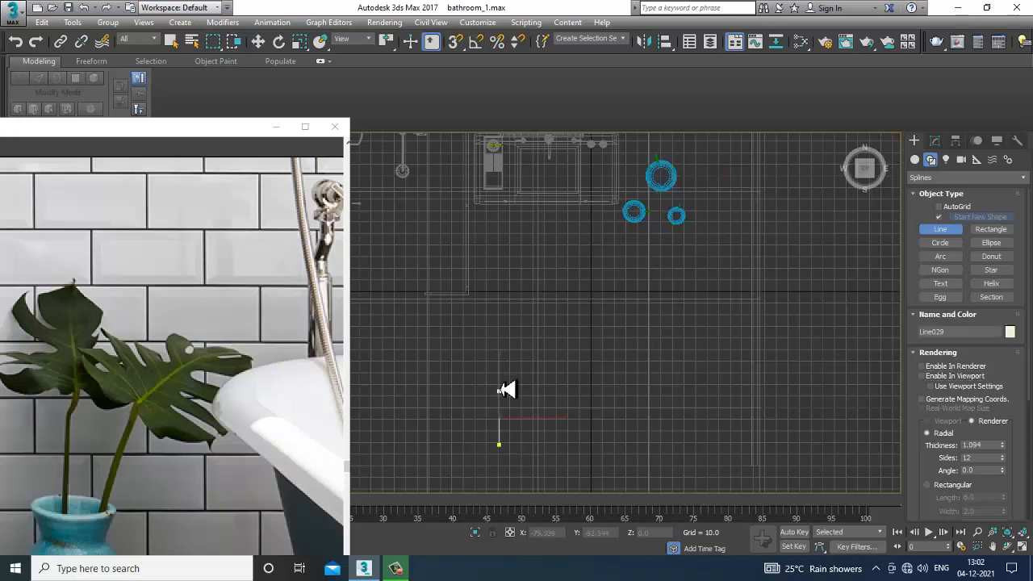
click(540, 269)
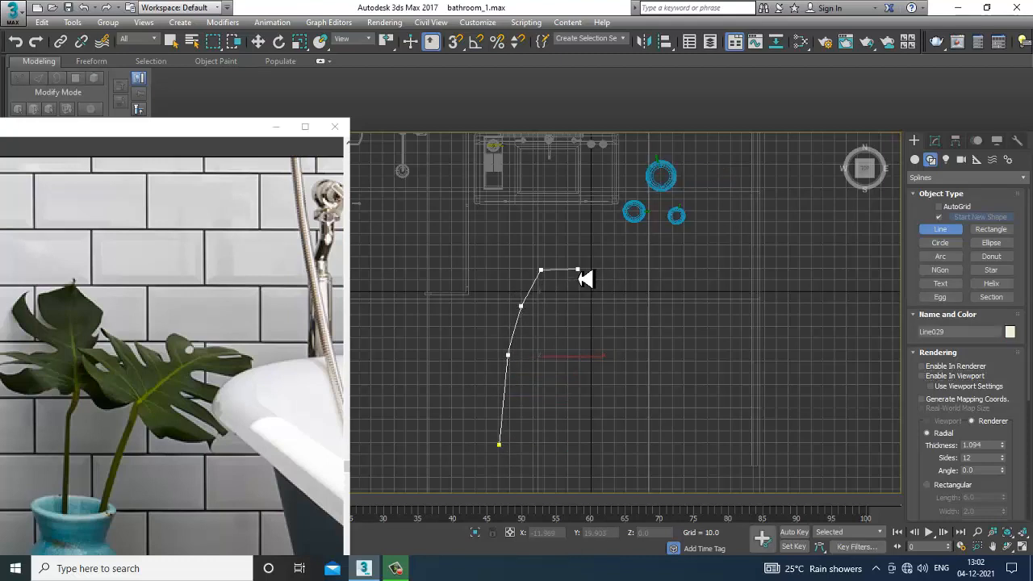
Step: Start a new line for one half of the monstera leaf, tracing the curved base lobe and the flat-topped second lobe
scroll(652, 334, up, 5)
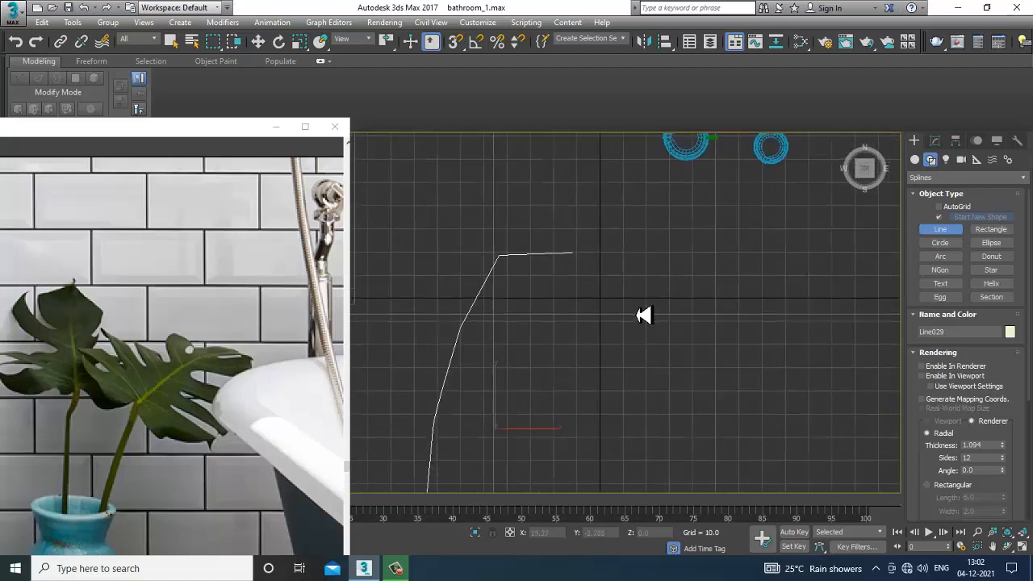
middle_drag(630, 290, 646, 305)
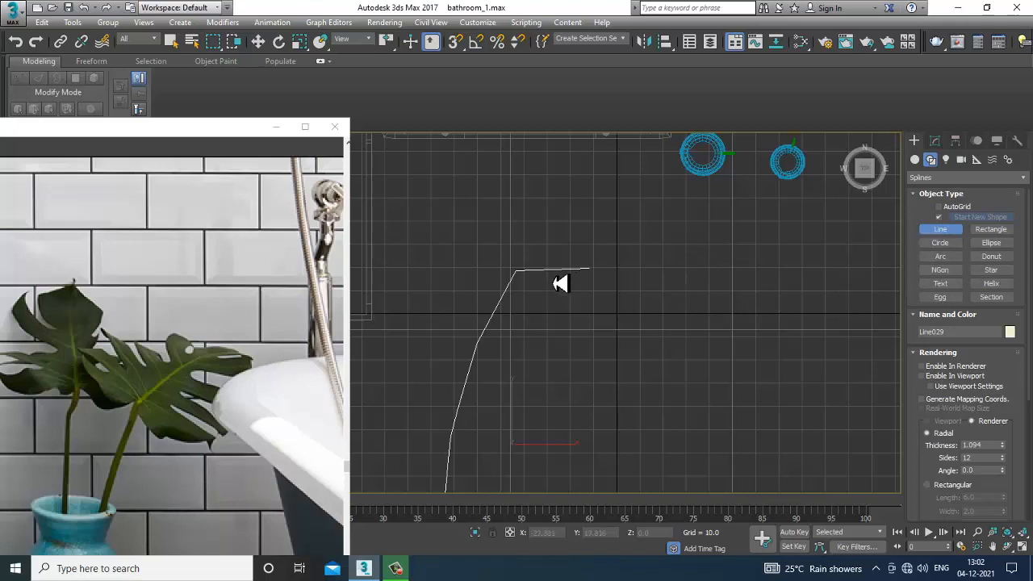
click(605, 259)
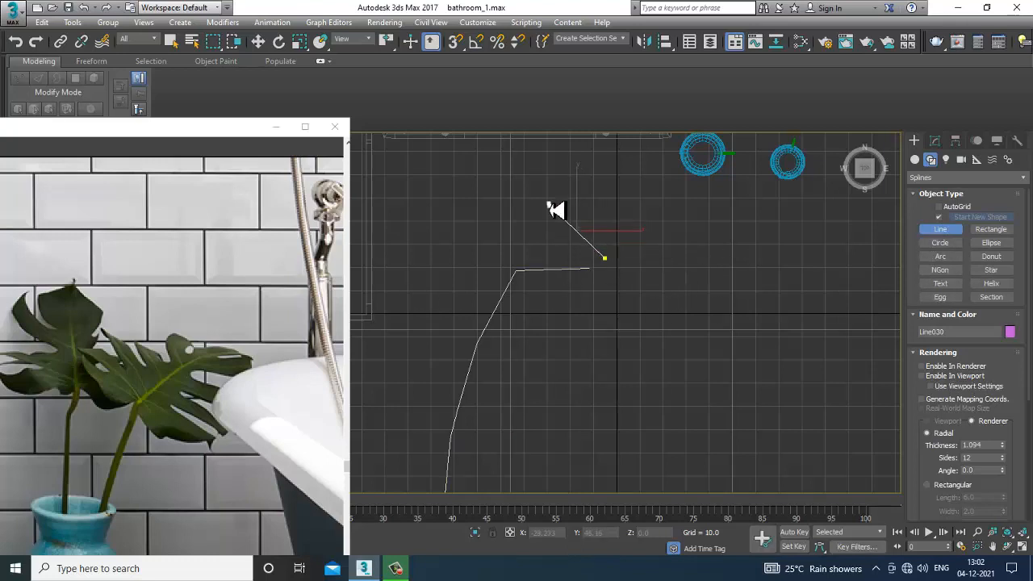
drag(549, 206, 553, 188)
click(601, 217)
click(606, 157)
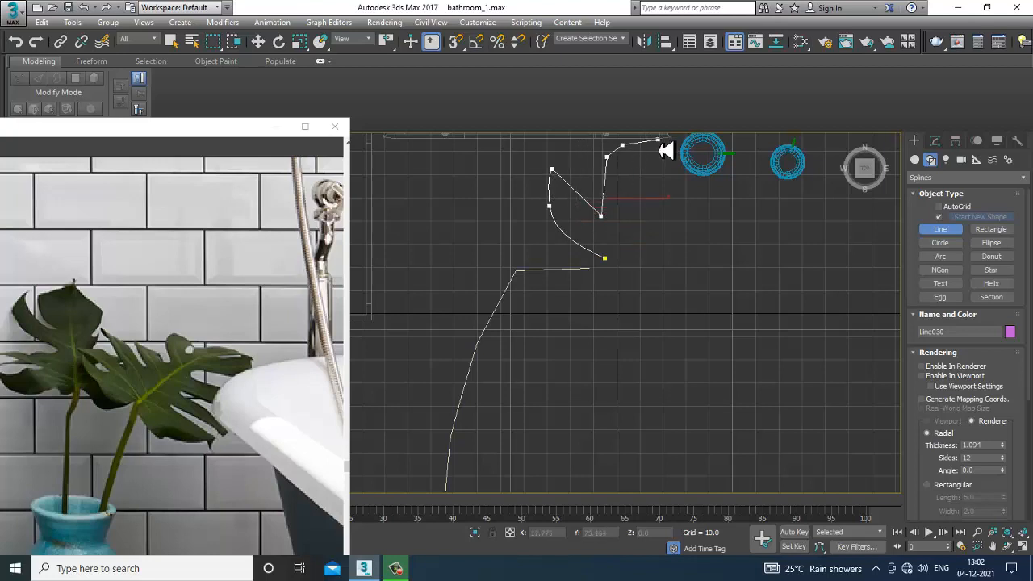
middle_drag(656, 229, 653, 278)
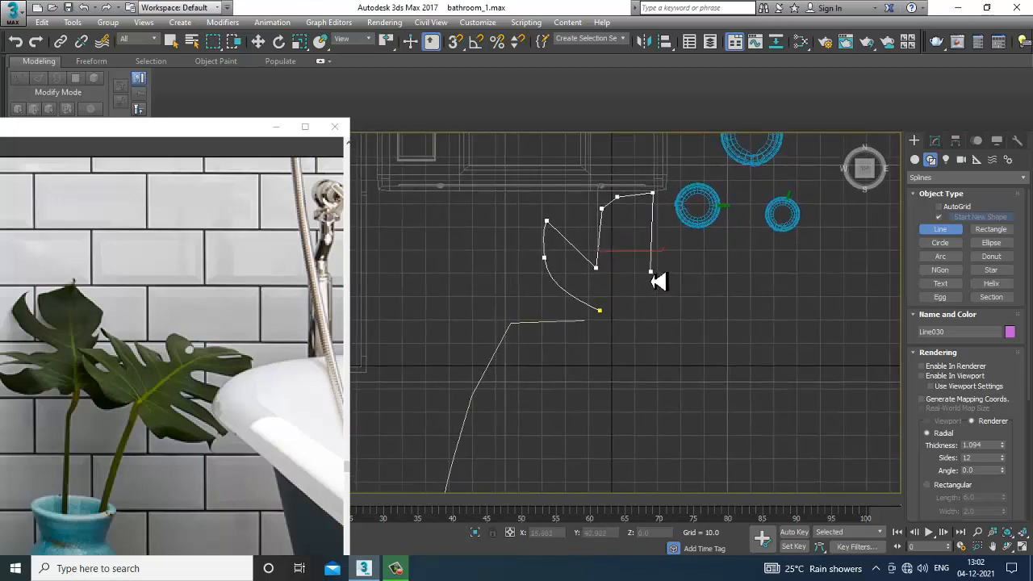
Step: Continue the half-leaf outline with a deep notch, a pointed third lobe and a rounded fourth lobe, replacing the misplaced points after the third lobe
click(670, 260)
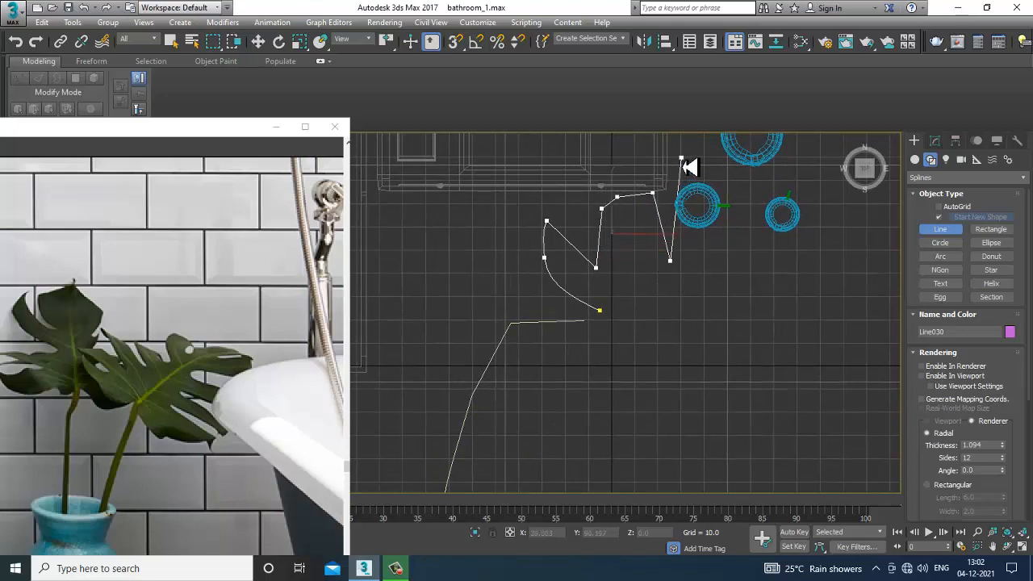
click(681, 158)
click(719, 259)
click(745, 234)
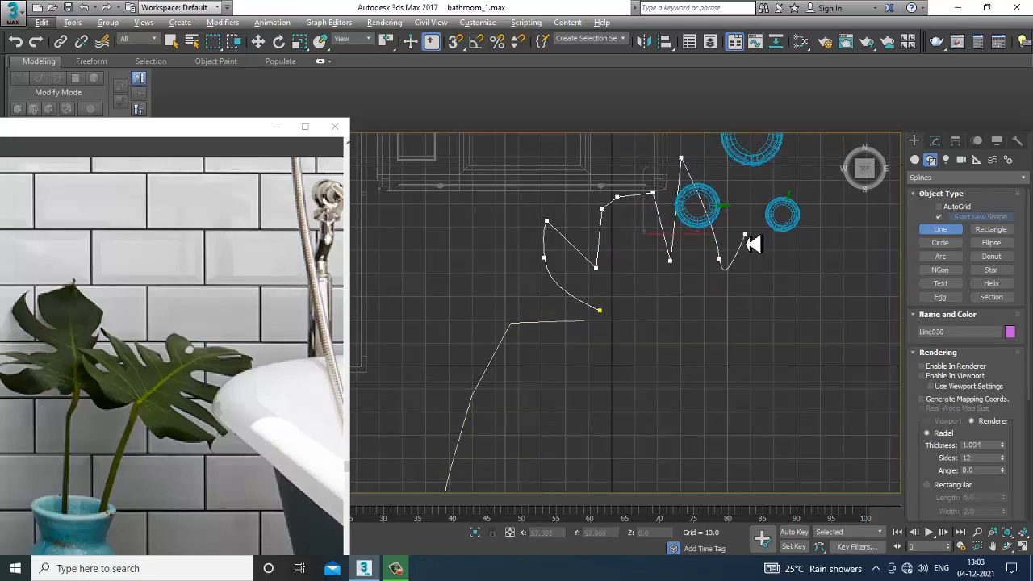
key(BackSpace)
key(BackSpace)
click(773, 174)
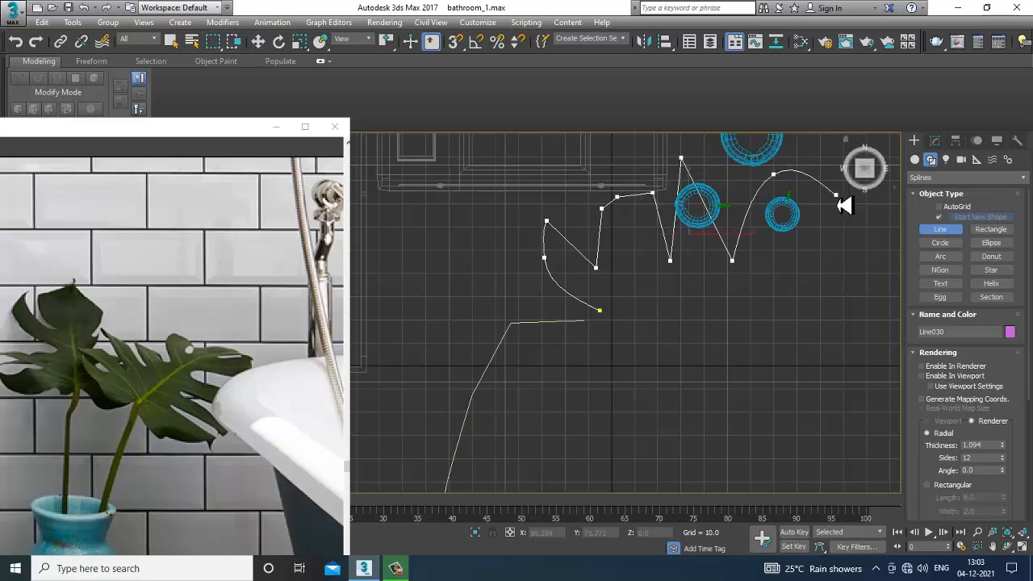
Step: Complete the half-leaf outline with a small notch and a long narrow tip lobe, leaving the line open
middle_drag(839, 276, 722, 302)
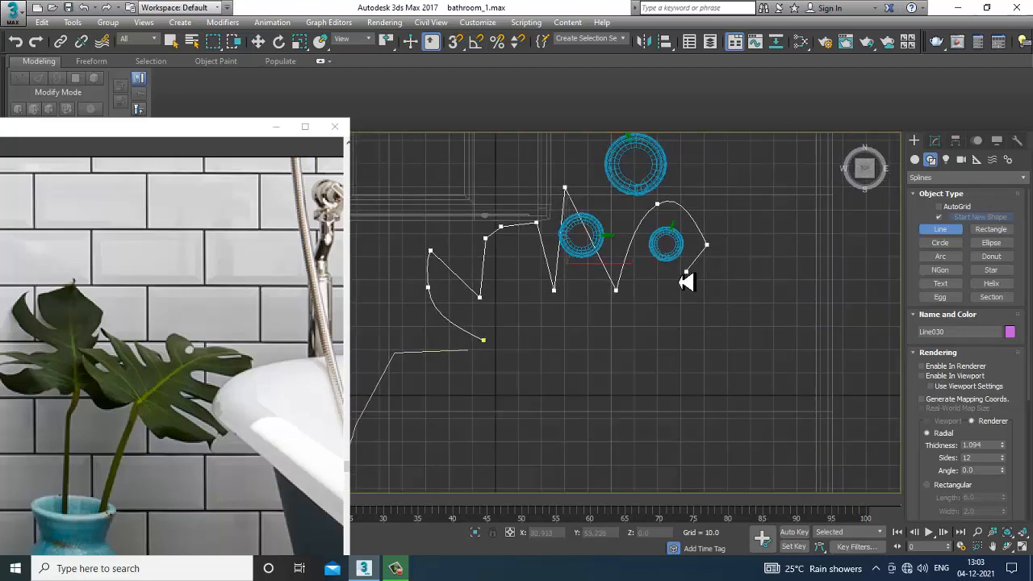
click(685, 293)
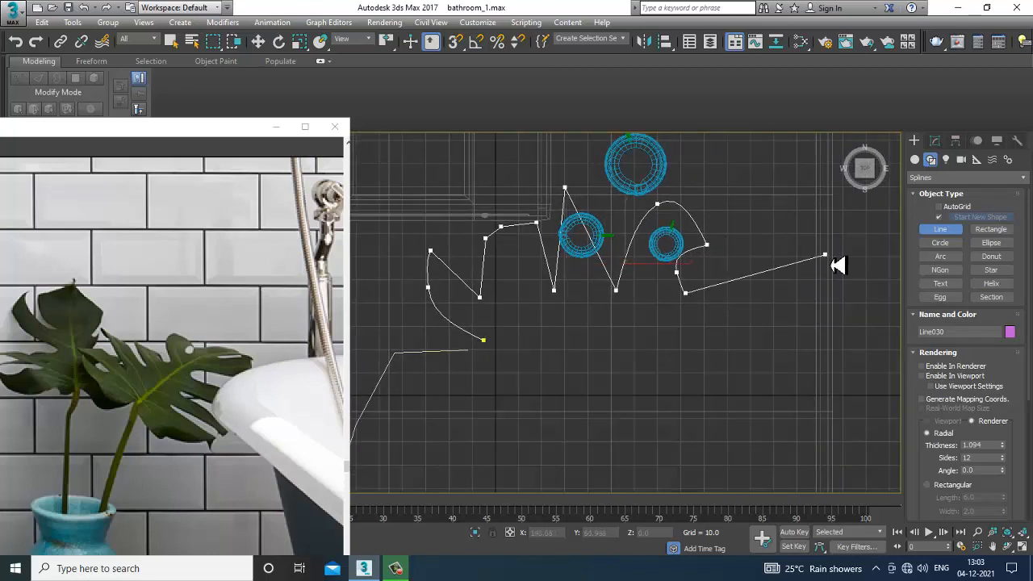
click(839, 278)
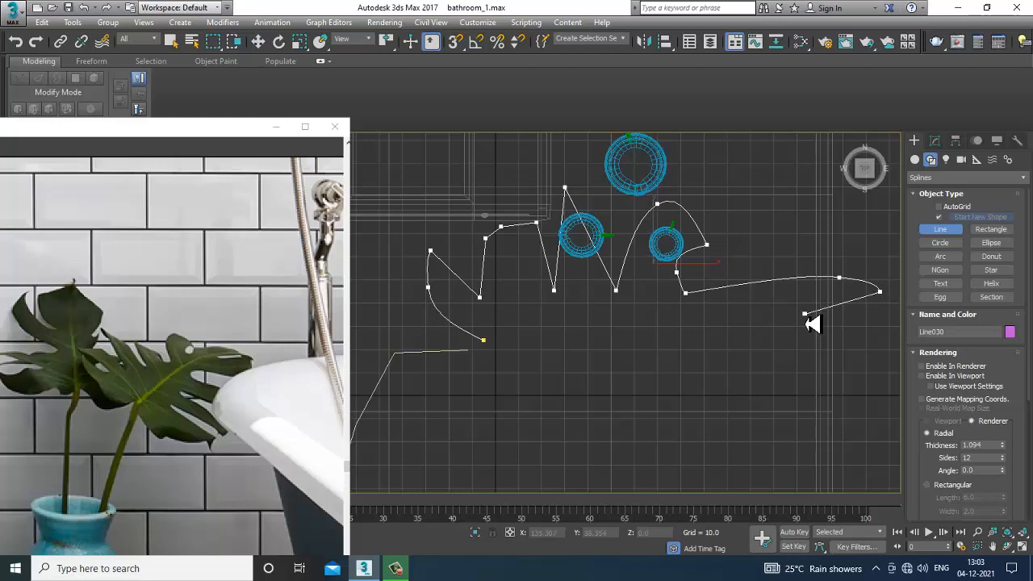
right_click(844, 338)
Step: Mirror the half-leaf outline as a copy on the Y axis and move the copy below the original
middle_drag(689, 290, 679, 256)
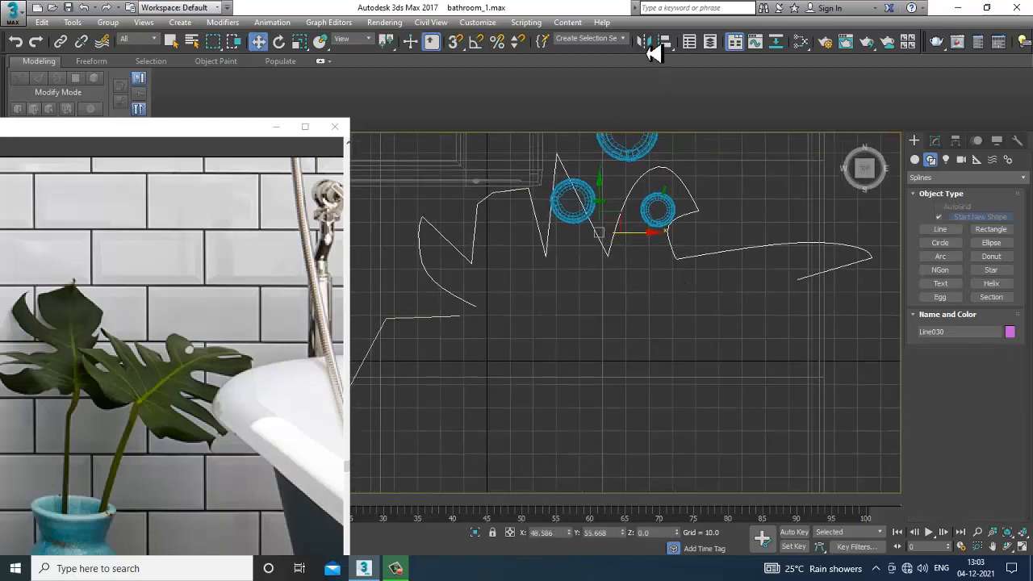
click(646, 44)
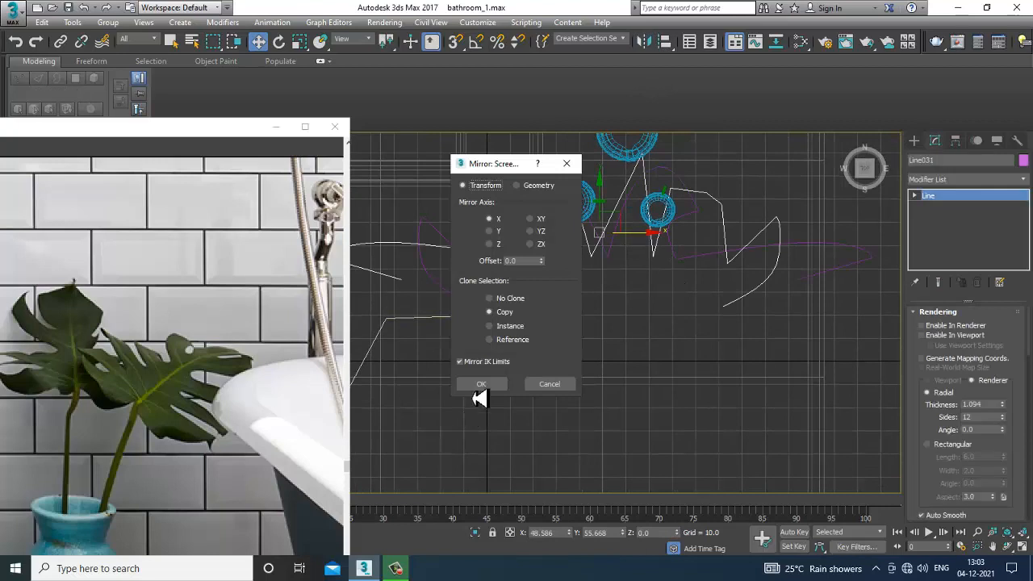
click(489, 244)
click(488, 384)
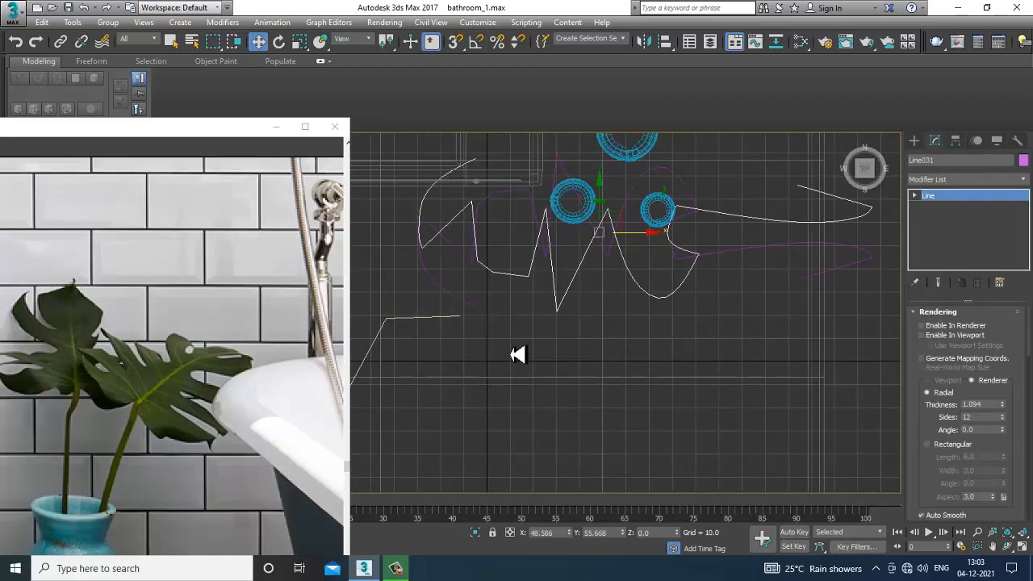
drag(607, 212, 645, 358)
middle_drag(667, 319, 621, 312)
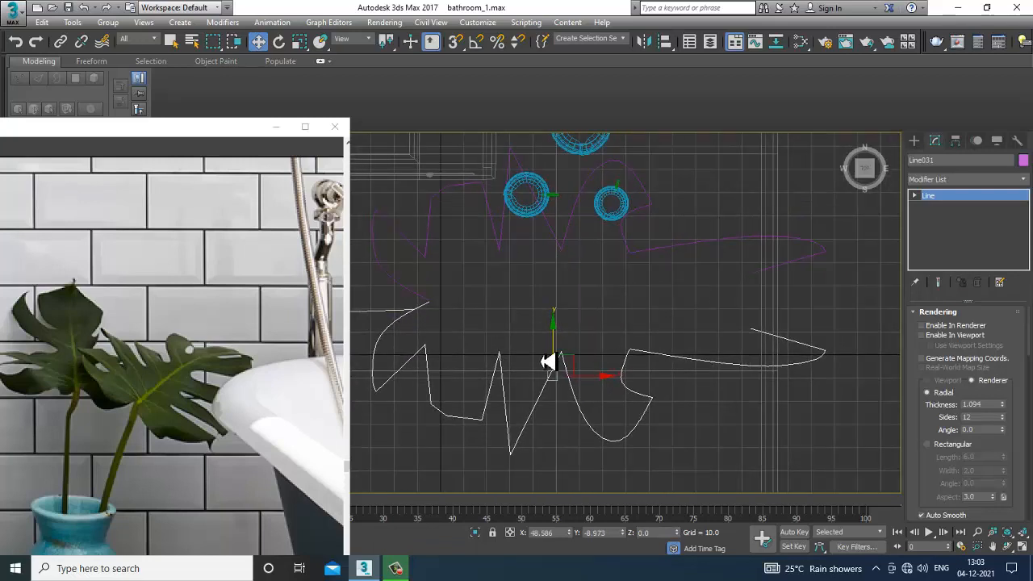
middle_drag(542, 363, 565, 365)
Step: Rotate the mirrored half slightly and move it so both open ends meet the ends of the original half
drag(952, 477, 952, 432)
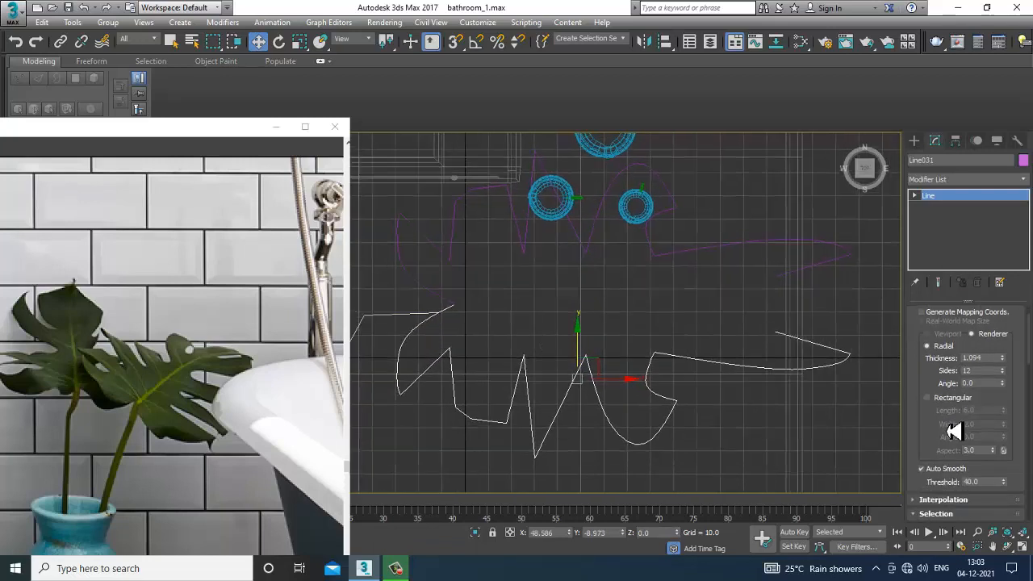
key(e)
drag(629, 433, 641, 422)
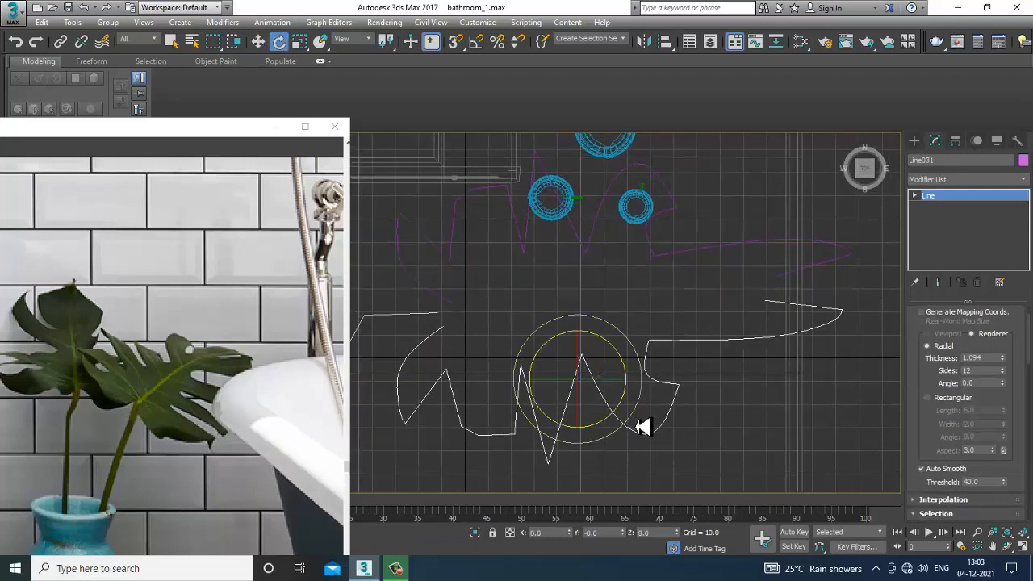
key(w)
drag(602, 369, 611, 349)
Step: Attach the original half-leaf outline to the mirrored one as a single spline object
drag(918, 425, 931, 127)
click(944, 454)
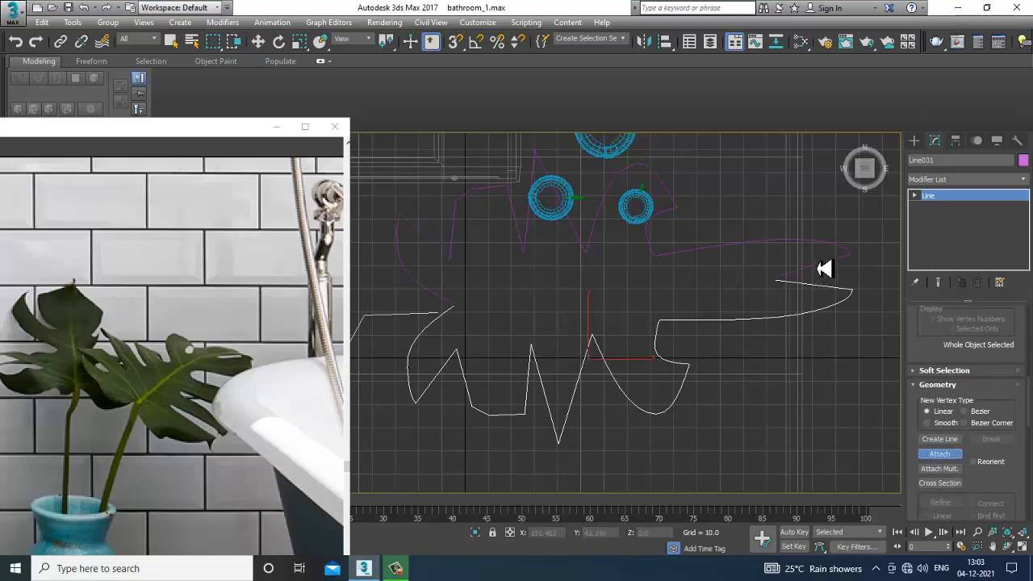
click(823, 269)
right_click(712, 307)
Step: Fuse and weld the two coincident end vertices at the base of the leaf outline
scroll(653, 341, up, 2)
key(1)
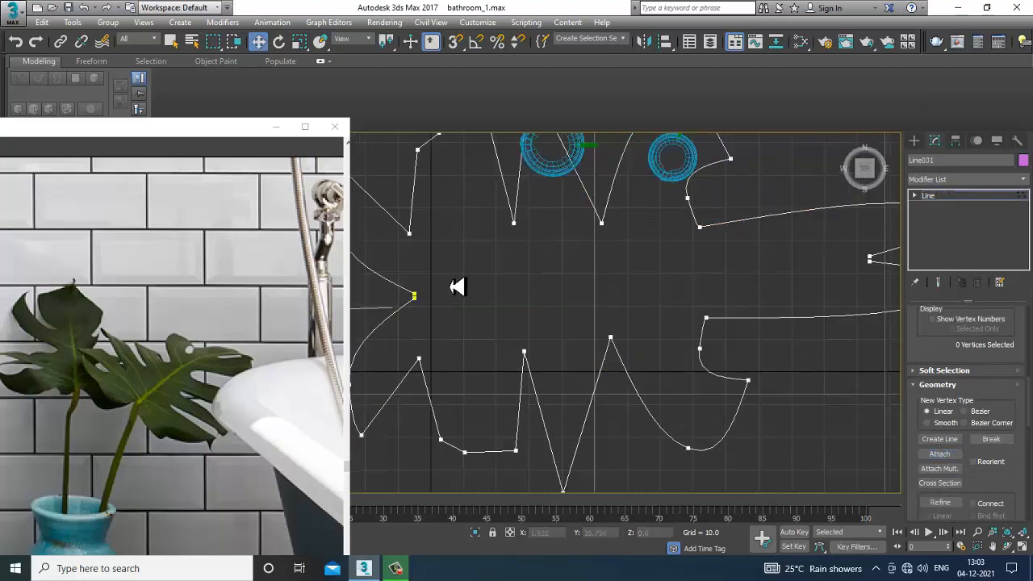
right_click(409, 318)
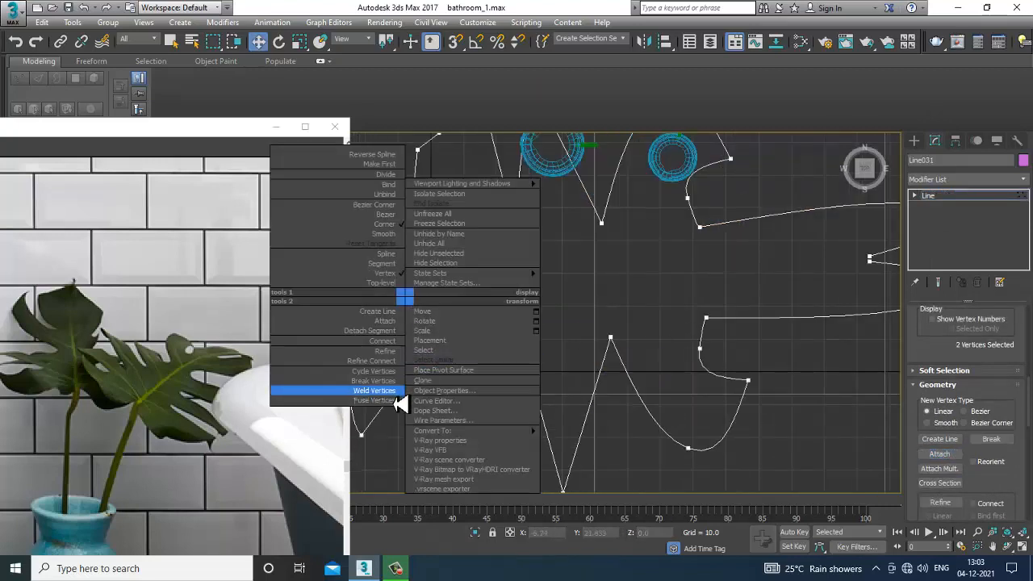
click(396, 388)
right_click(426, 302)
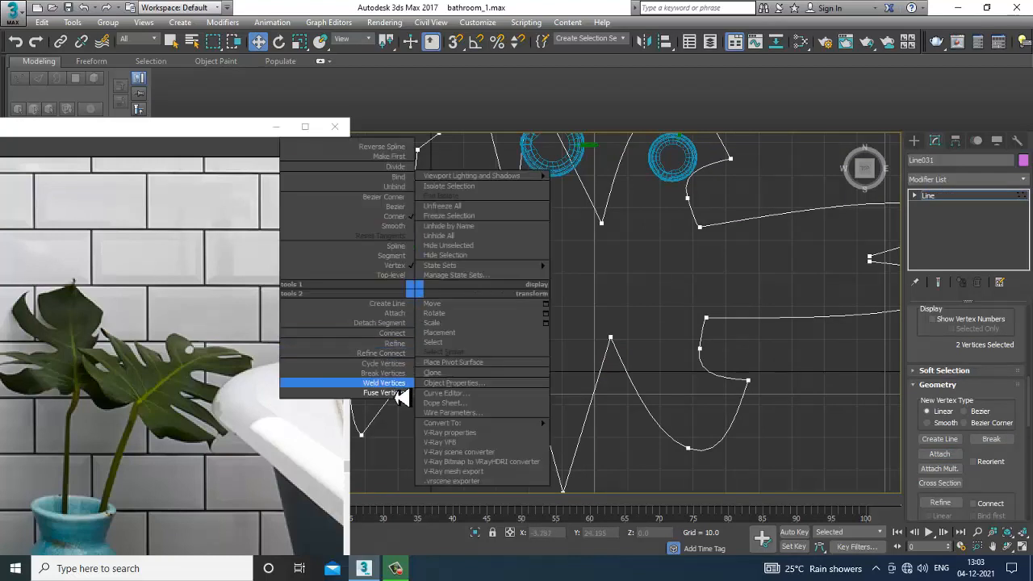
click(401, 390)
Step: Fuse and weld the two end vertices at the leaf's tip to close the outline
middle_drag(760, 300, 623, 324)
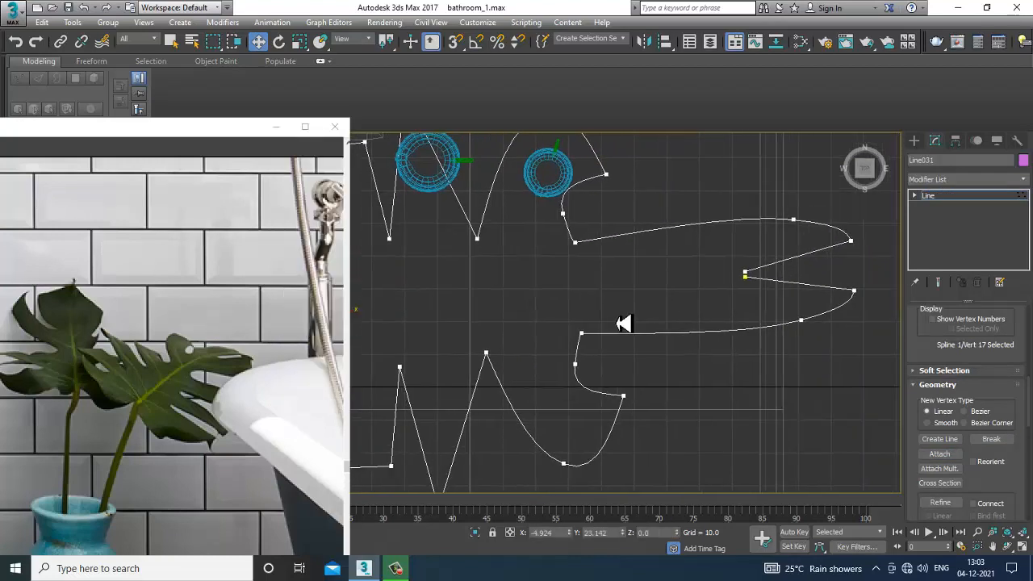
drag(766, 295, 751, 290)
right_click(743, 276)
click(731, 385)
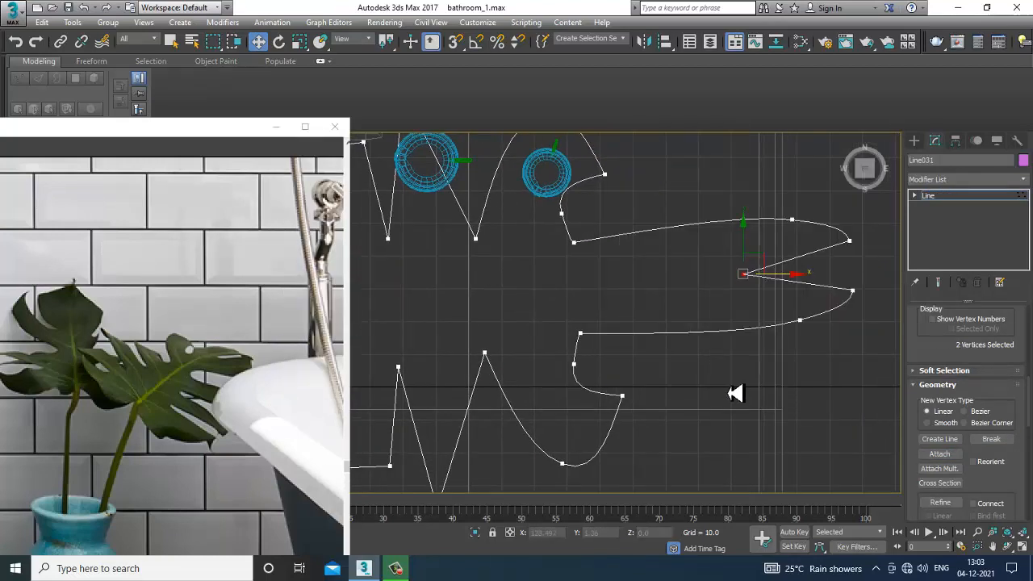
right_click(745, 279)
click(717, 371)
Step: Apply an Extrude modifier to the closed leaf outline with an amount of 1.0 and check it in the Perspective view
scroll(508, 284, down, 5)
key(alt+w)
click(685, 395)
key(alt+w)
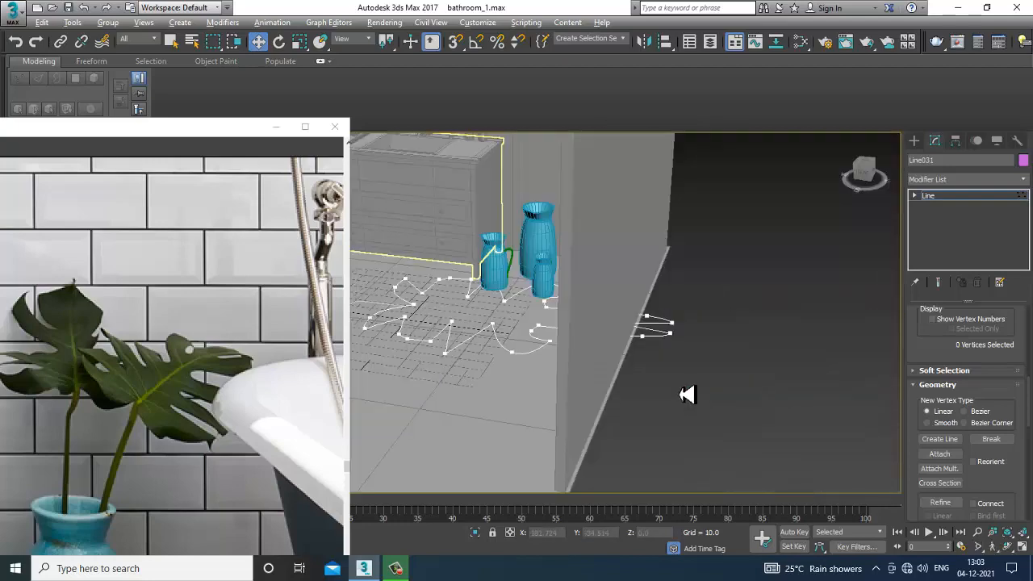
alt+middle_drag(681, 396, 613, 335)
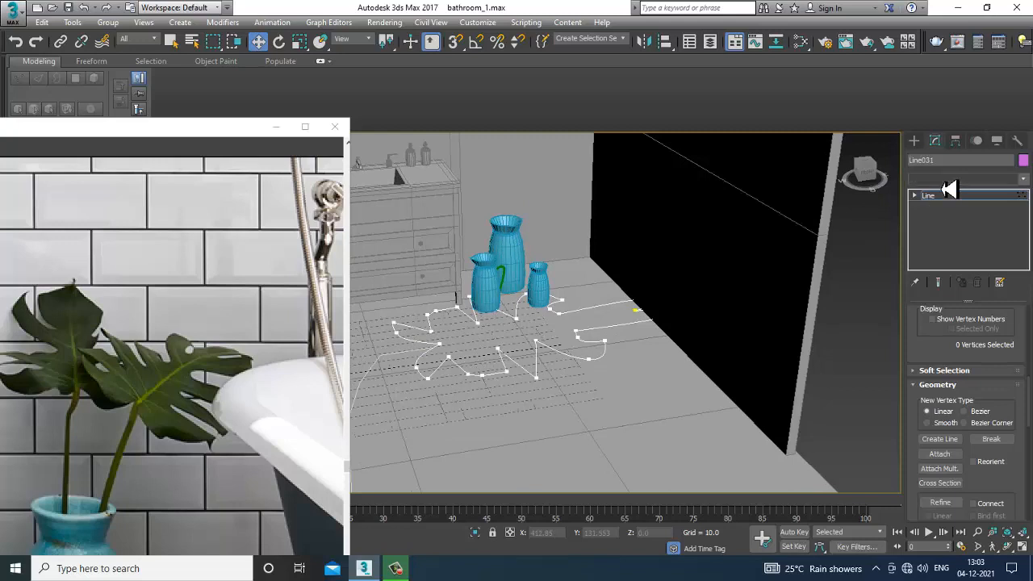
click(942, 181)
text(ex)
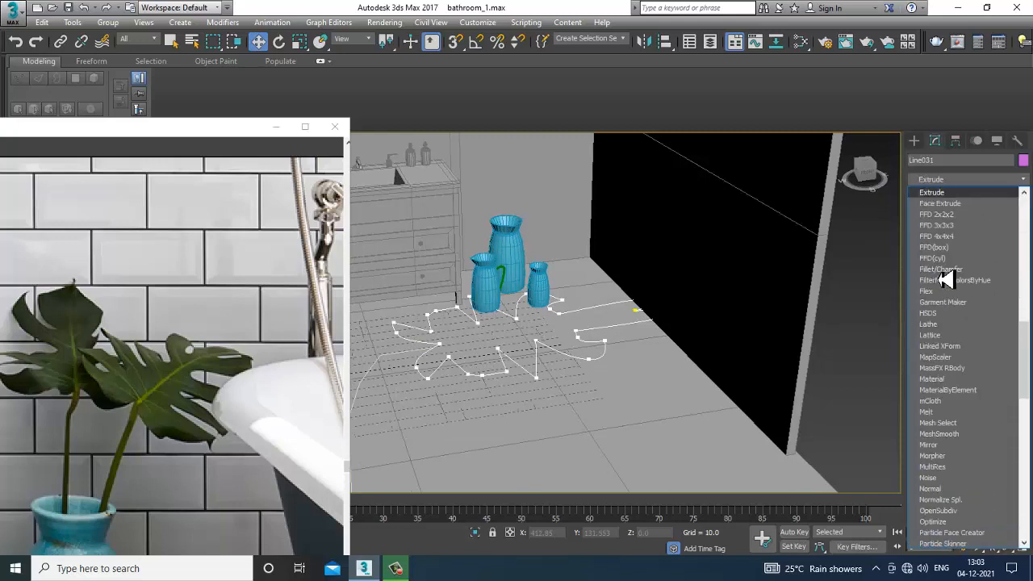
key(Return)
drag(1010, 343, 1009, 343)
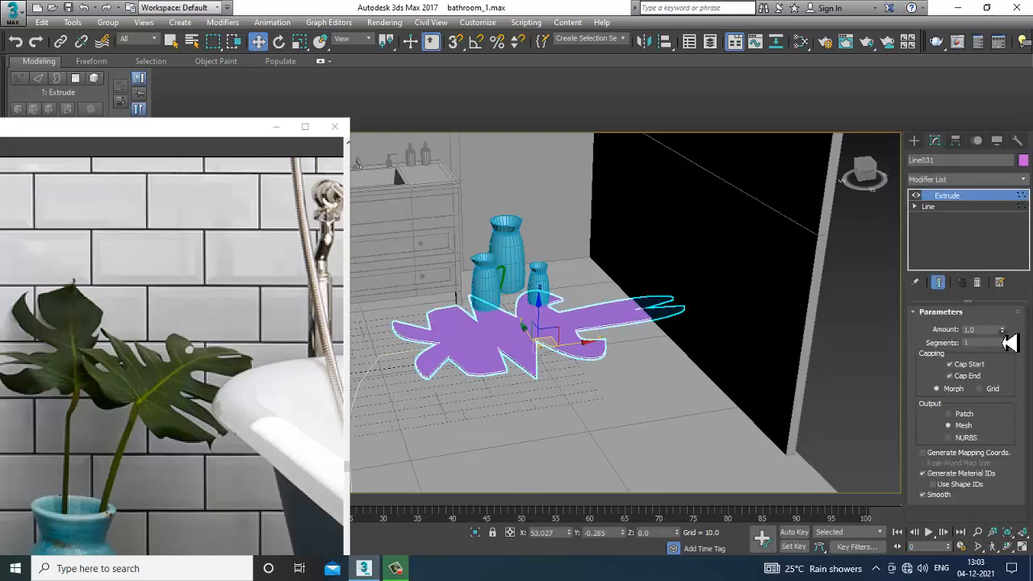
Step: Scale the extruded leaf down uniformly to about 44 percent to suit the vases
alt+middle_drag(615, 399, 557, 353)
scroll(556, 353, down, 5)
key(r)
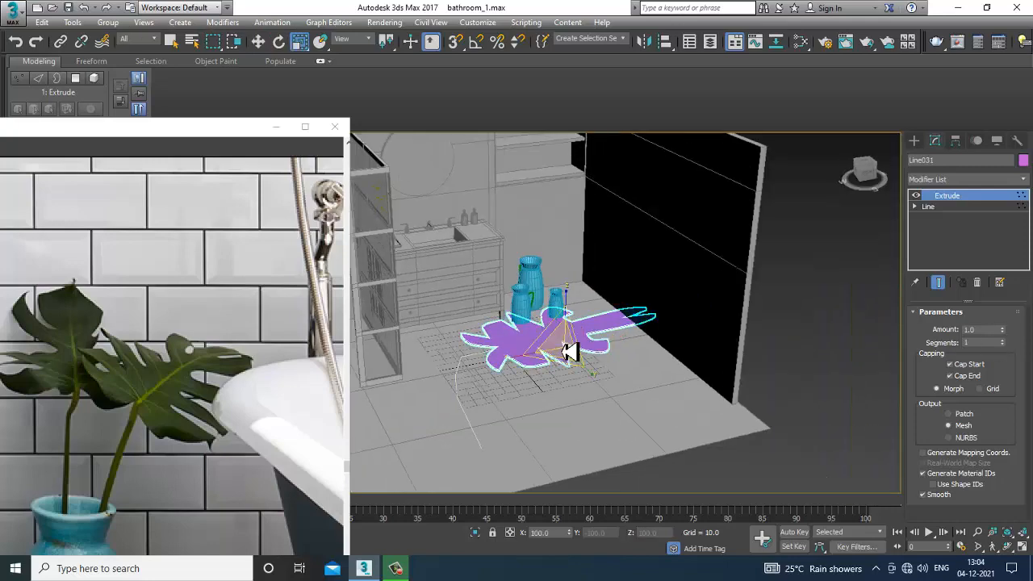
drag(568, 353, 618, 434)
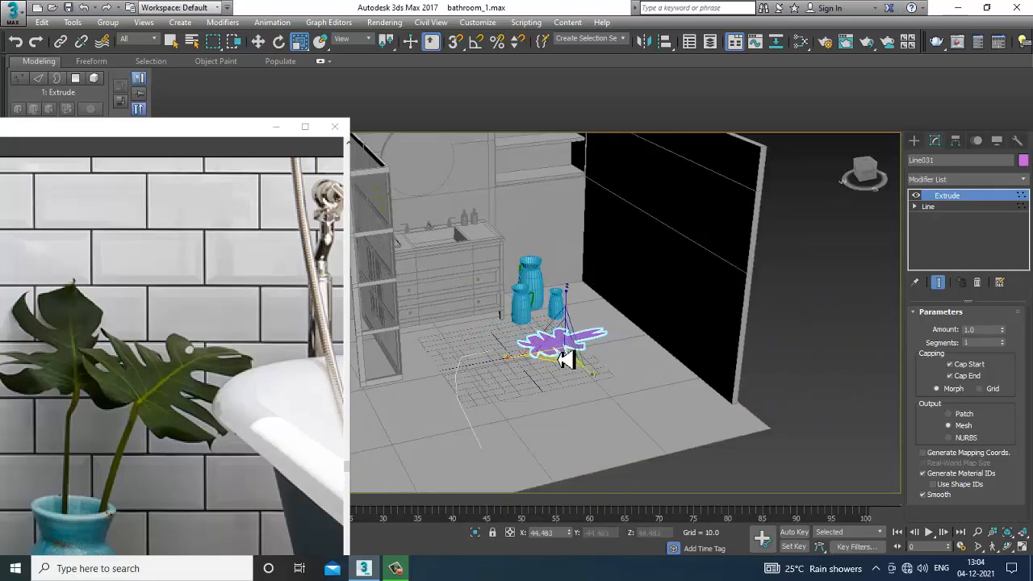
Step: Apply a Bend modifier to the extruded leaf with an angle of 21.0 on the X bend axis
scroll(557, 349, up, 4)
alt+middle_drag(561, 361, 594, 363)
scroll(563, 346, up, 3)
click(956, 179)
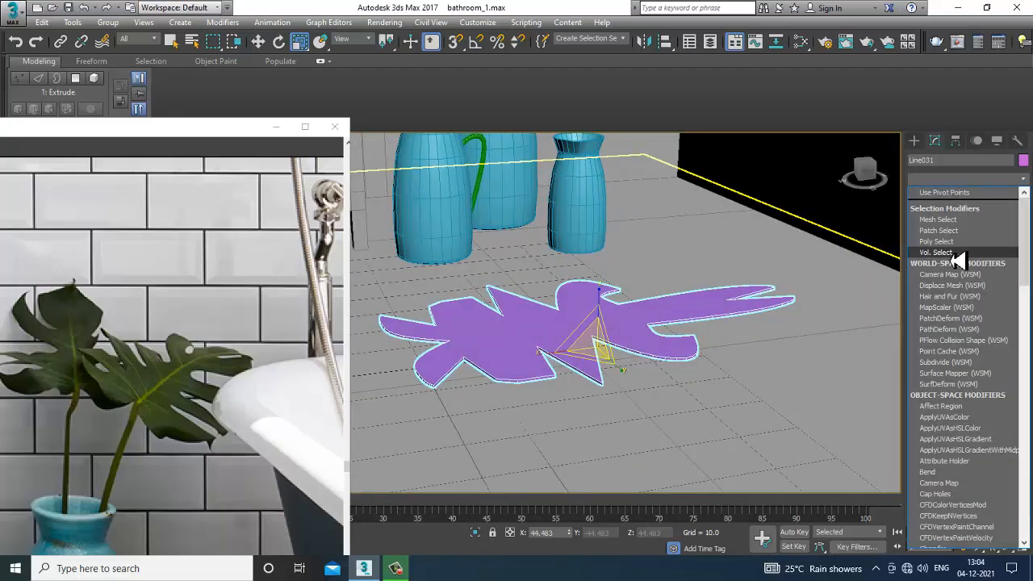
key(b)
key(Return)
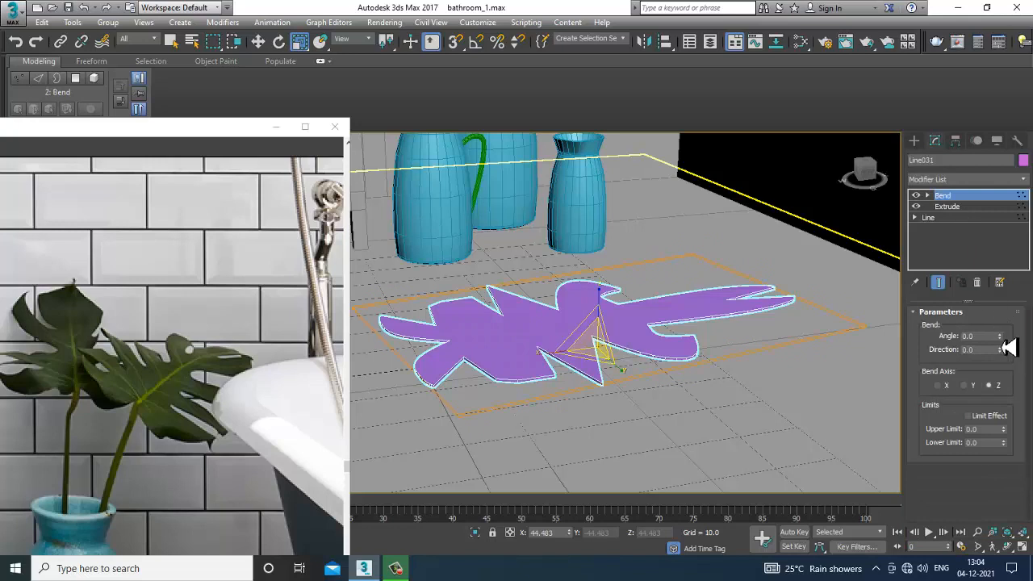
mouse_move(1000, 338)
mouse_down()
mouse_move(995, 307)
mouse_move(1001, 319)
mouse_up()
key(ctrl+z)
key(w)
scroll(475, 417, down, 5)
middle_drag(507, 346, 567, 353)
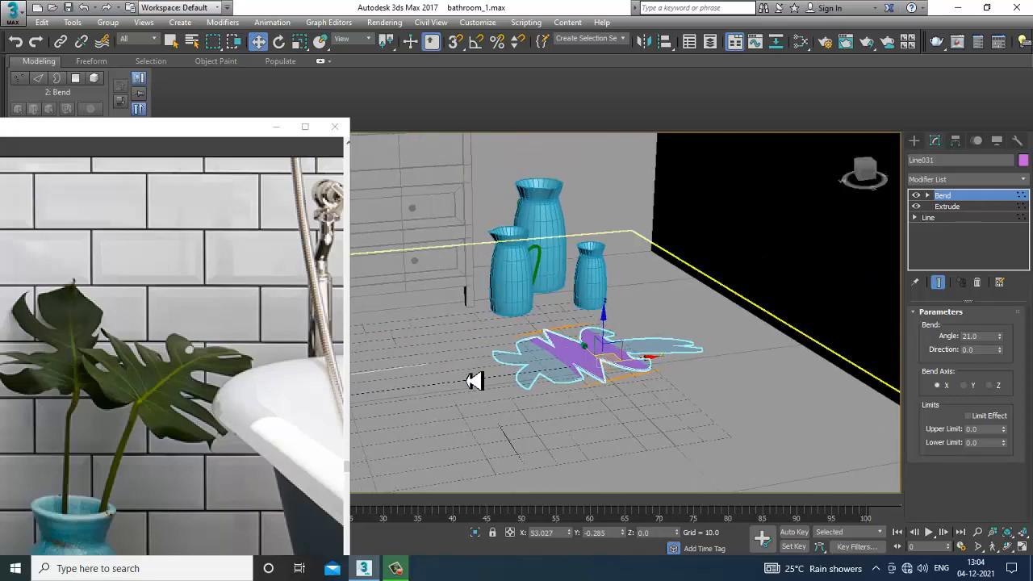
Step: Select the stem line lying on the floor and raise it to a height of about 101
click(424, 375)
scroll(426, 382, down, 3)
scroll(499, 391, down, 3)
middle_drag(499, 391, 530, 412)
drag(542, 410, 543, 305)
Step: Set the angle snap to 90 degrees and rotate the stem line so it stands upright
right_click(477, 42)
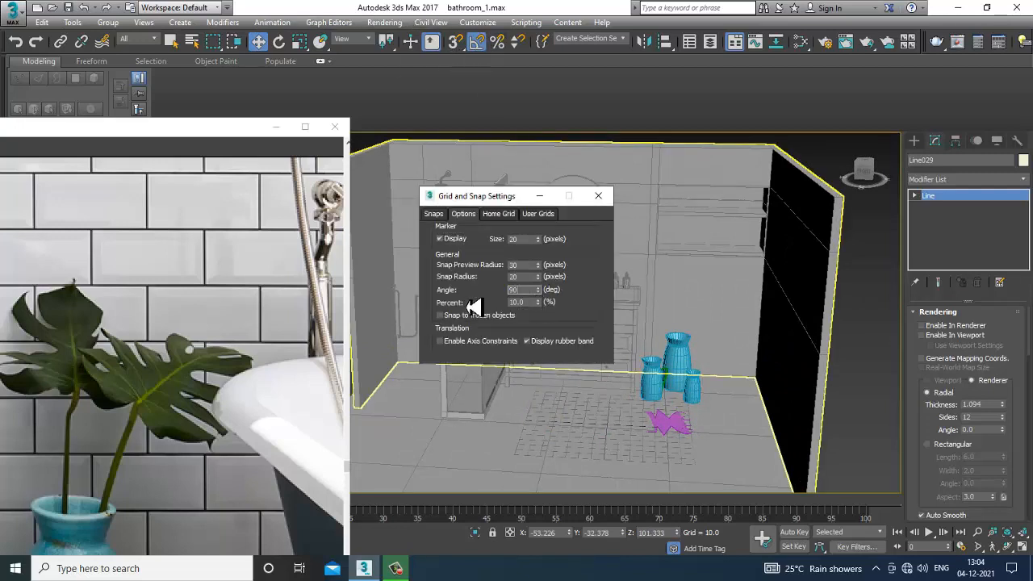
click(604, 196)
key(e)
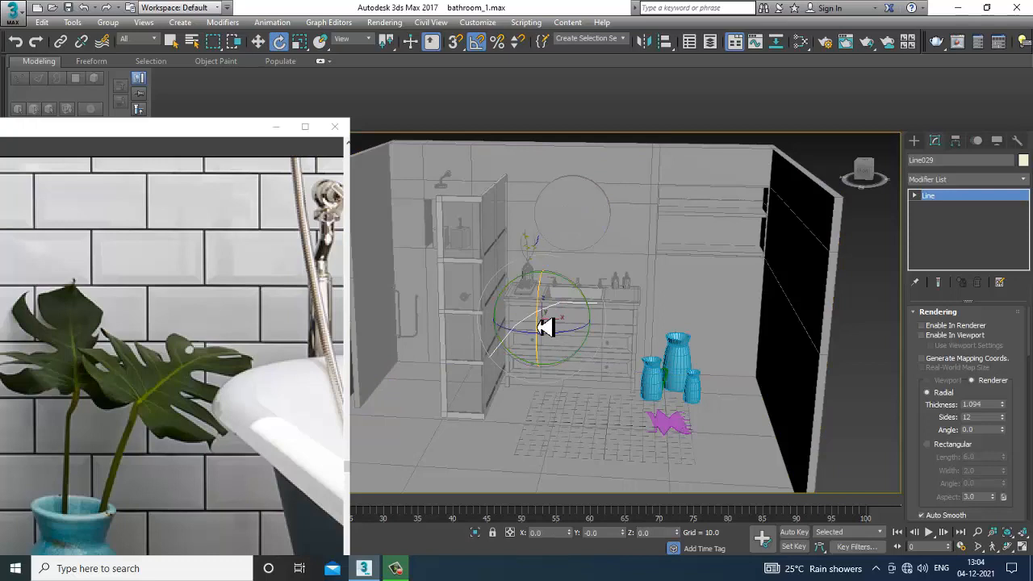
key(w)
Step: Scale the stem line down uniformly and move it along X to about 63, toward the vase side of the room
key(r)
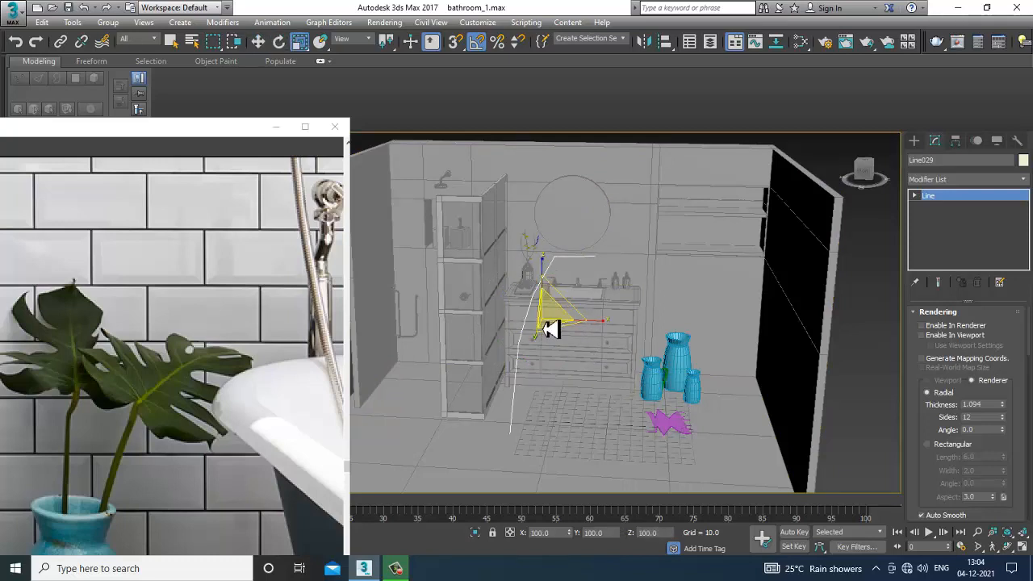
drag(554, 322, 762, 328)
key(w)
alt+middle_drag(636, 311, 680, 306)
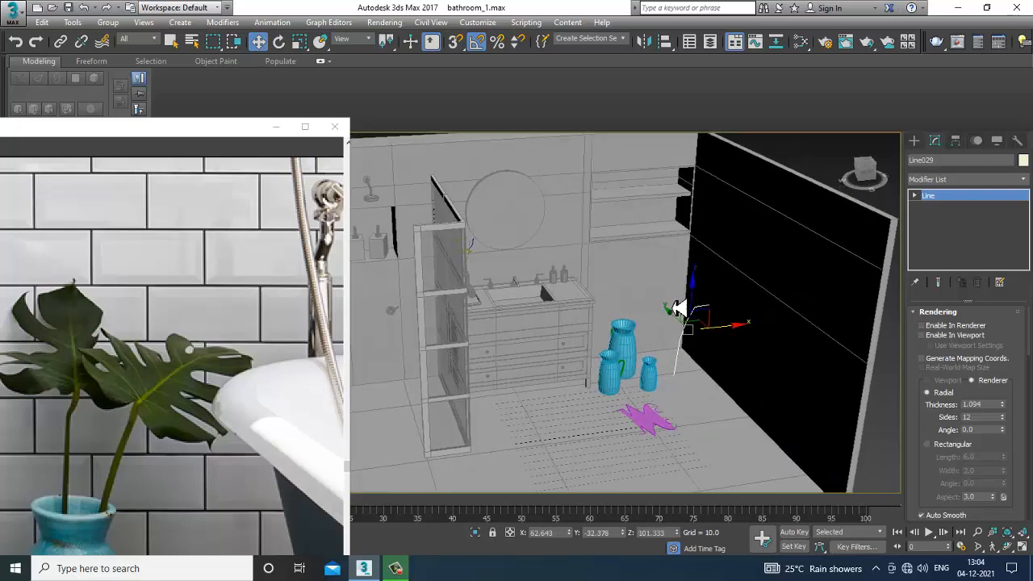
Step: Rotate the stem 90 degrees about the vertical axis and enable its thickness in the viewport
scroll(652, 396, up, 5)
middle_drag(652, 396, 727, 251)
alt+middle_drag(726, 251, 699, 281)
key(e)
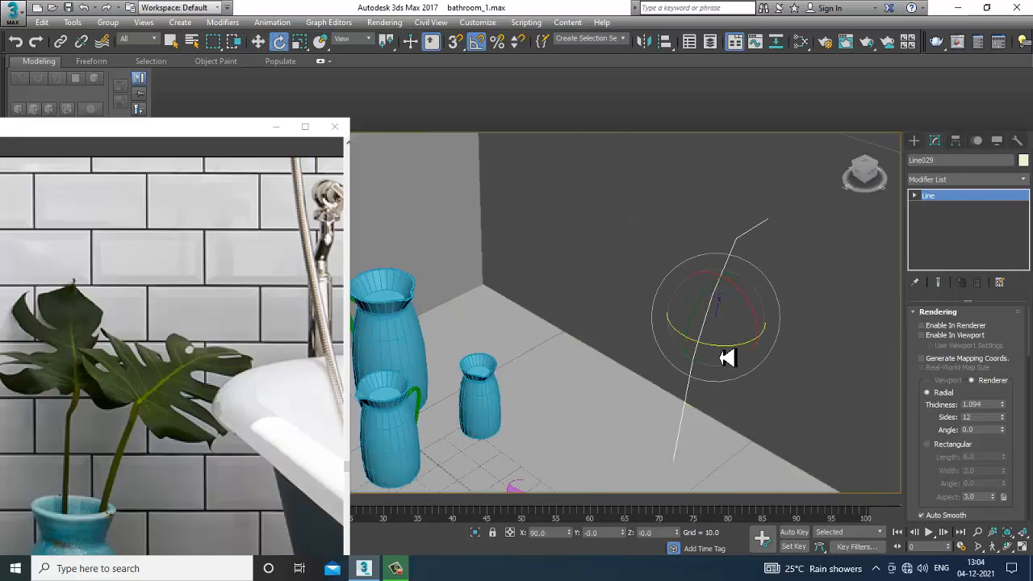
drag(727, 357, 759, 334)
click(921, 336)
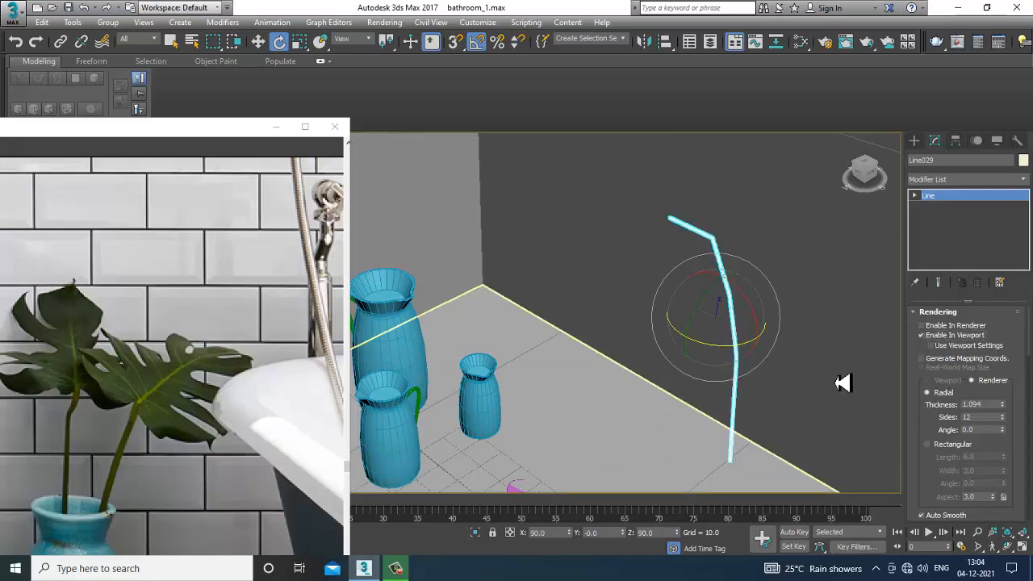
Step: Move the stem back toward the vases, to about X 29 and Y 71
alt+middle_drag(657, 339, 696, 343)
scroll(695, 343, down, 4)
middle_drag(695, 343, 758, 349)
key(w)
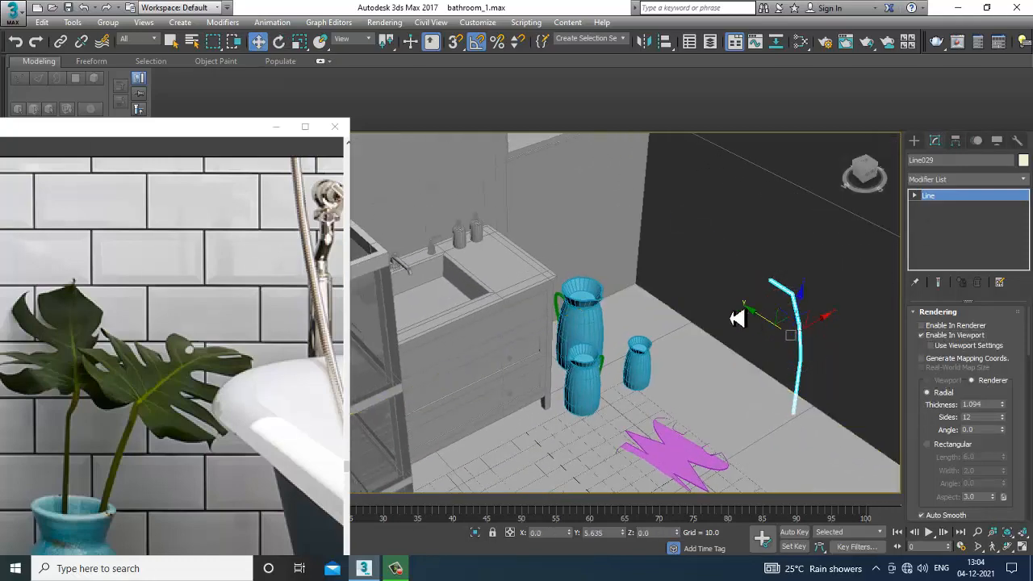
drag(740, 315, 613, 240)
alt+middle_drag(613, 240, 629, 266)
Step: Lower the stem to about Z 78 and center it over the tall vase at about X 60 in the Front view
key(alt+w)
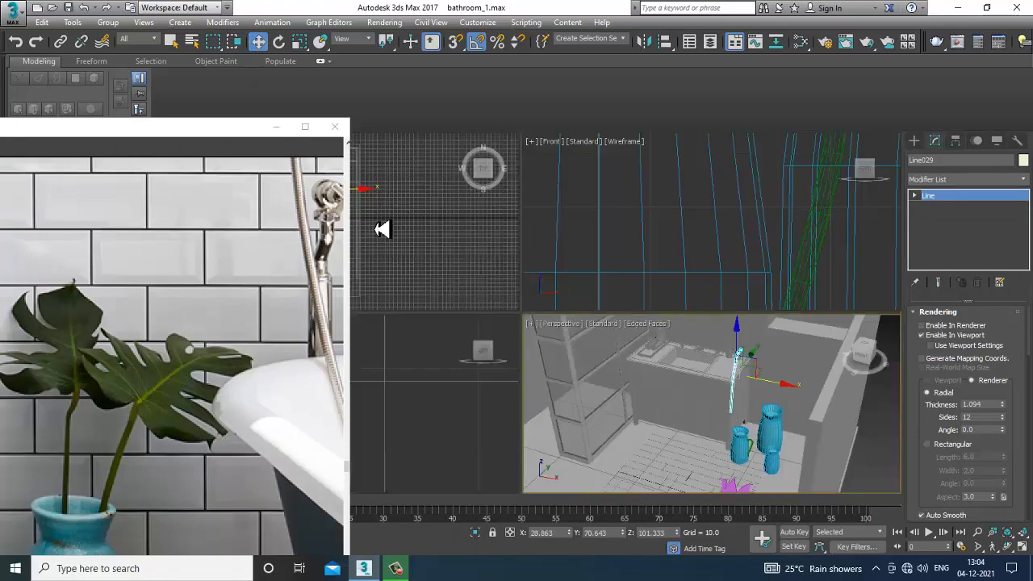
key(alt+w)
scroll(710, 239, down, 3)
scroll(710, 240, up, 3)
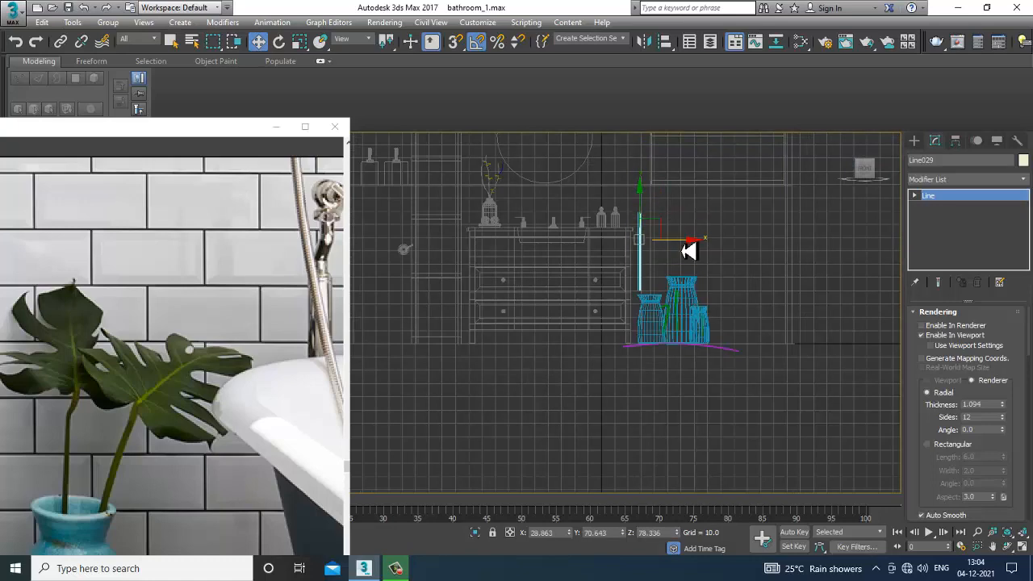
key(alt+w)
middle_drag(448, 423, 447, 415)
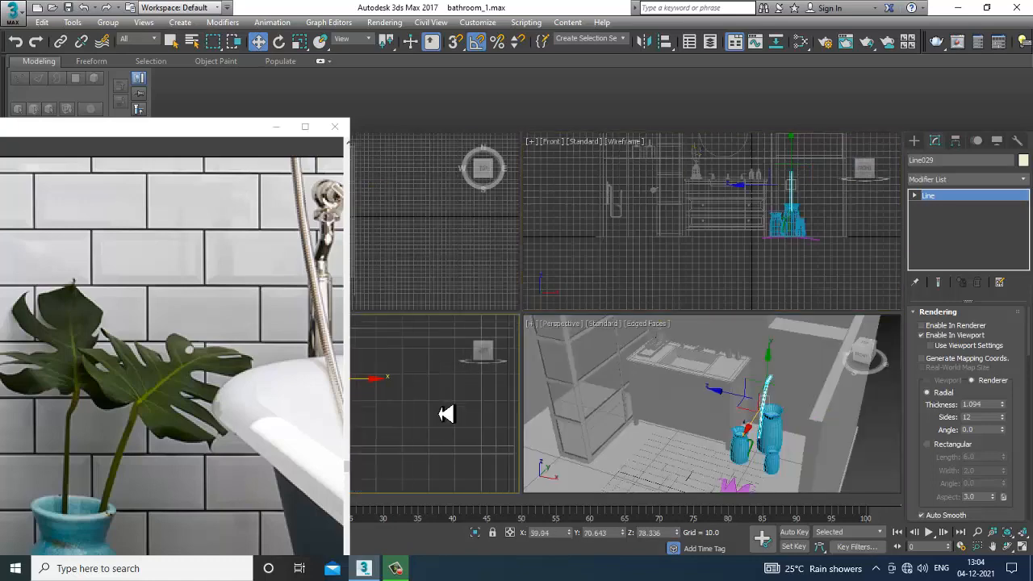
Step: Place the stem's lower end inside the tall vase's mouth in the Left view, at about Y 109 and Z 71
key(alt+w)
scroll(565, 352, down, 5)
scroll(577, 345, up, 4)
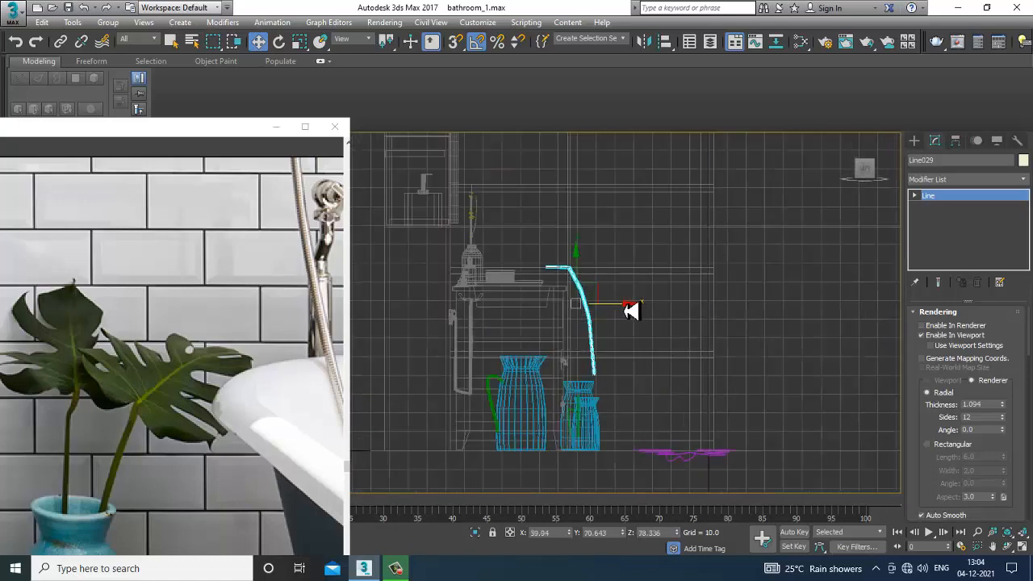
drag(632, 311, 558, 328)
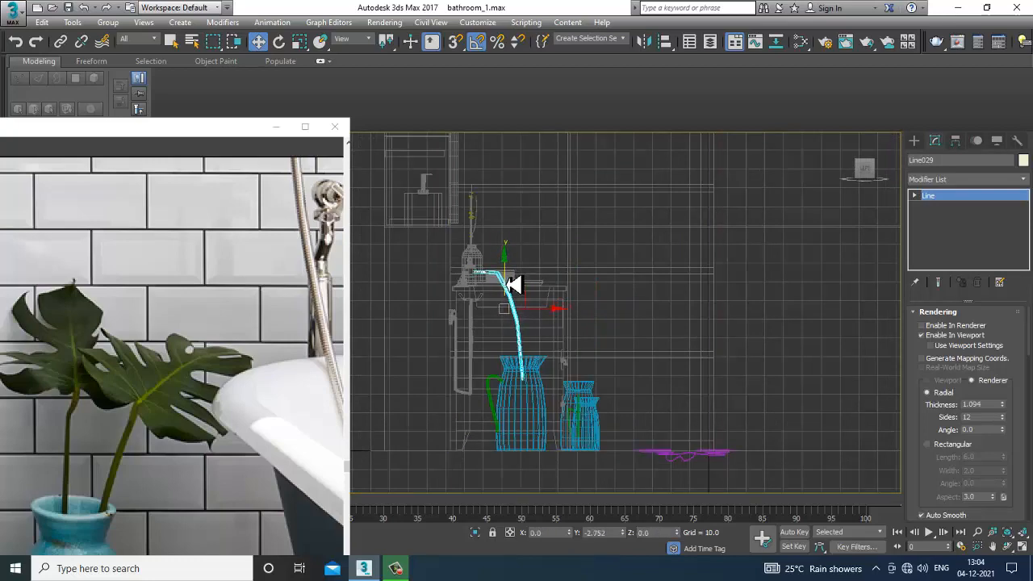
Step: Select the leaf in the Perspective view and rotate it 90 degrees about the vertical axis
key(alt+w)
middle_click(729, 455)
key(alt+w)
alt+middle_drag(703, 406, 669, 328)
scroll(710, 332, down, 5)
scroll(695, 361, up, 5)
scroll(669, 327, down, 6)
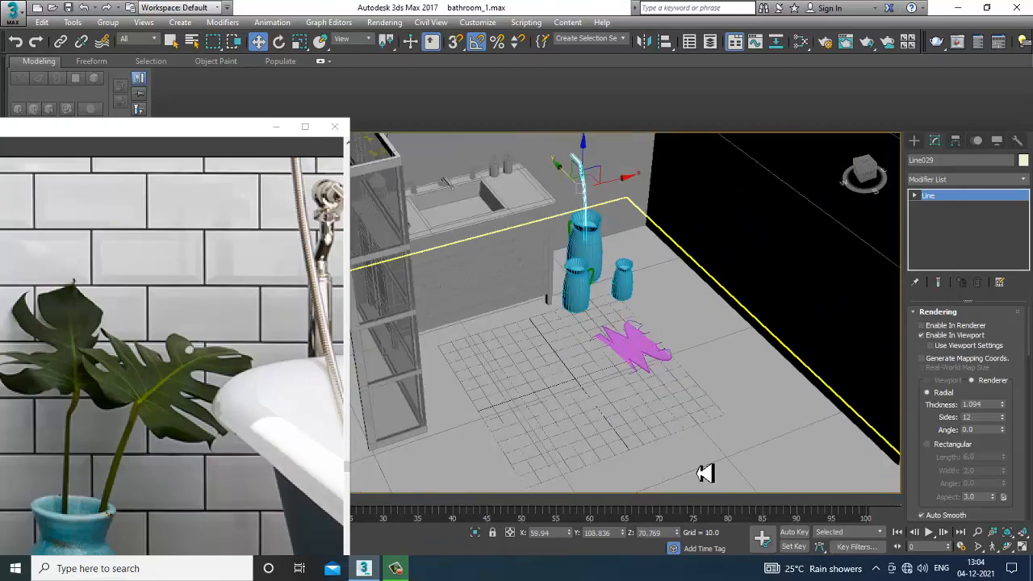
click(640, 357)
drag(641, 347, 719, 334)
key(r)
key(e)
drag(659, 278, 688, 271)
key(w)
Step: Move the leaf up and back above the stem, to about Y 100 and Z 117
alt+middle_drag(672, 270, 684, 331)
drag(684, 331, 560, 284)
scroll(618, 295, up, 5)
scroll(593, 294, down, 4)
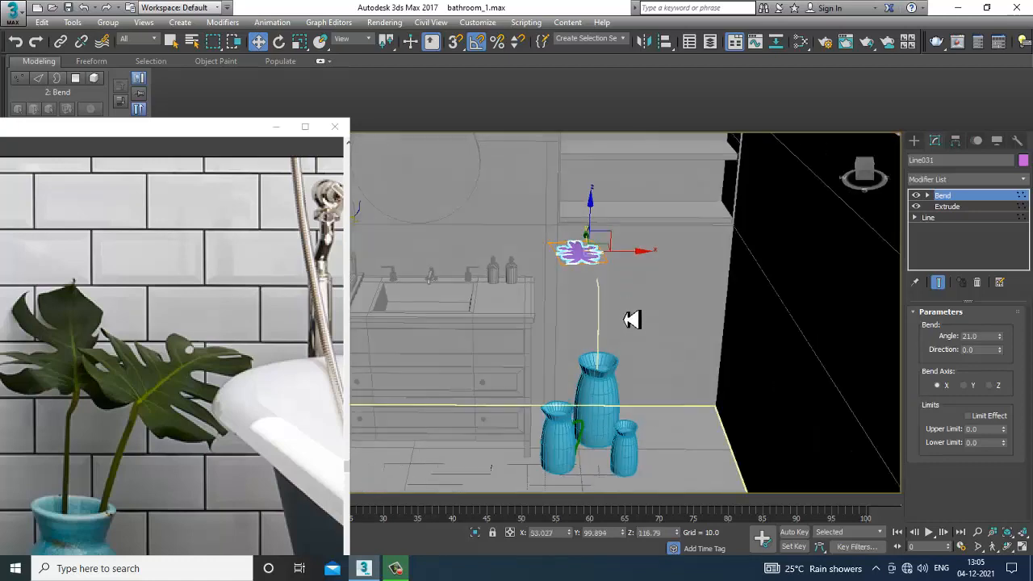
Step: Enlarge the leaf slightly and lower it to about Z 90, level with the stem's tip
key(r)
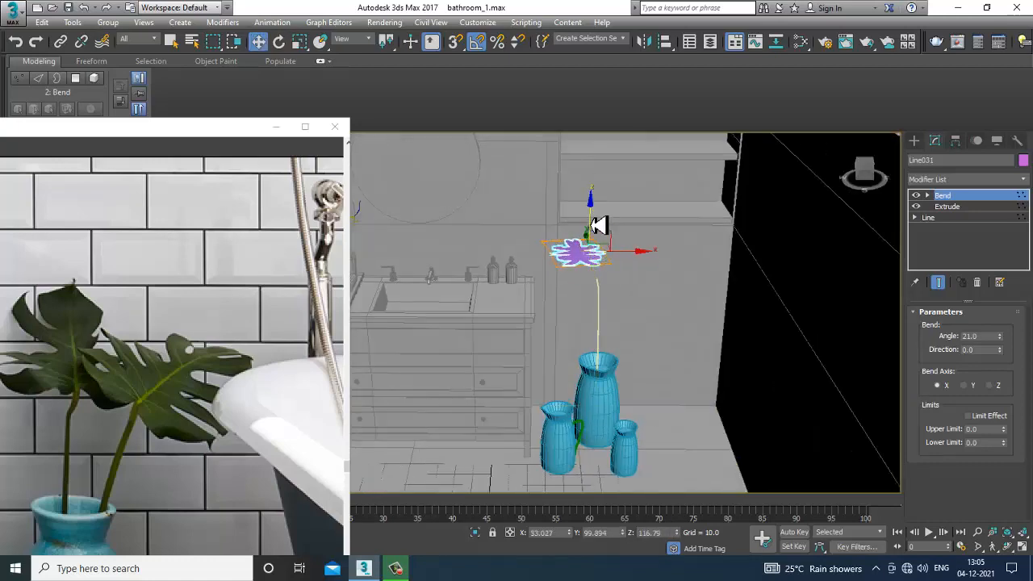
key(w)
drag(595, 222, 624, 261)
alt+middle_drag(635, 279, 668, 313)
Step: Lower the stem deeper into the tall vase to about Z 55 and shift the leaf along X to about 60
click(604, 347)
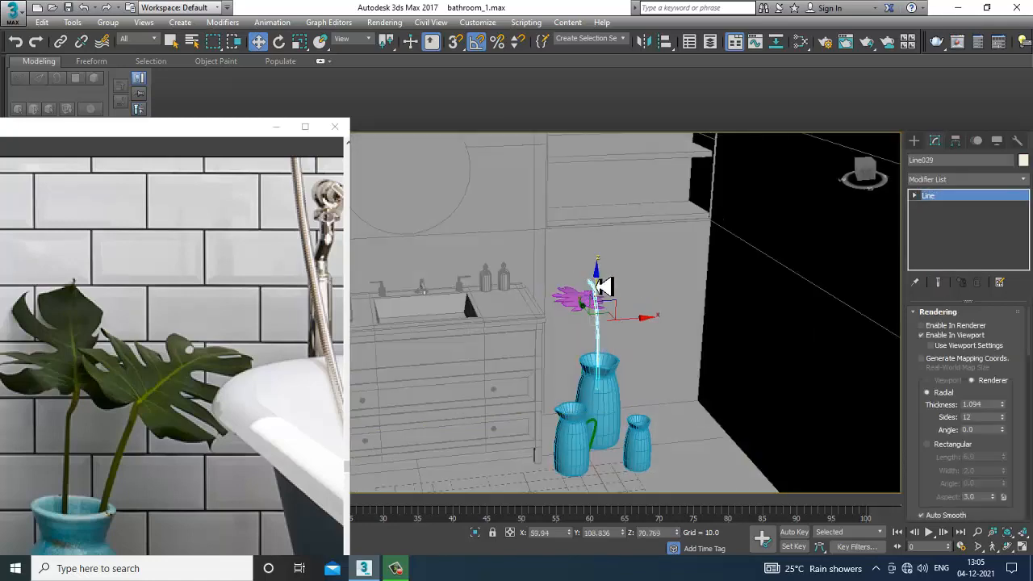
alt+middle_drag(659, 328, 553, 311)
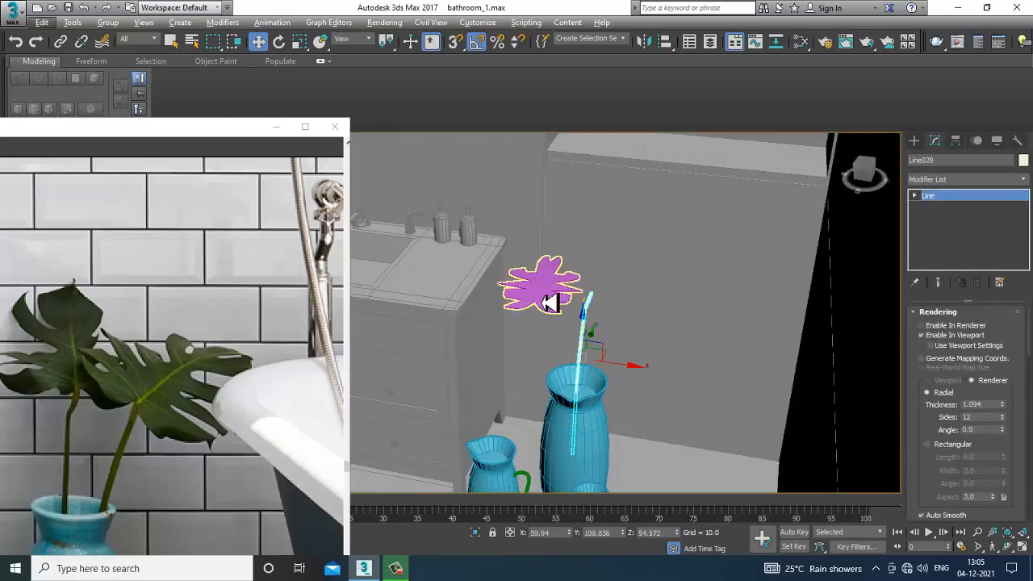
click(569, 310)
drag(602, 301, 625, 299)
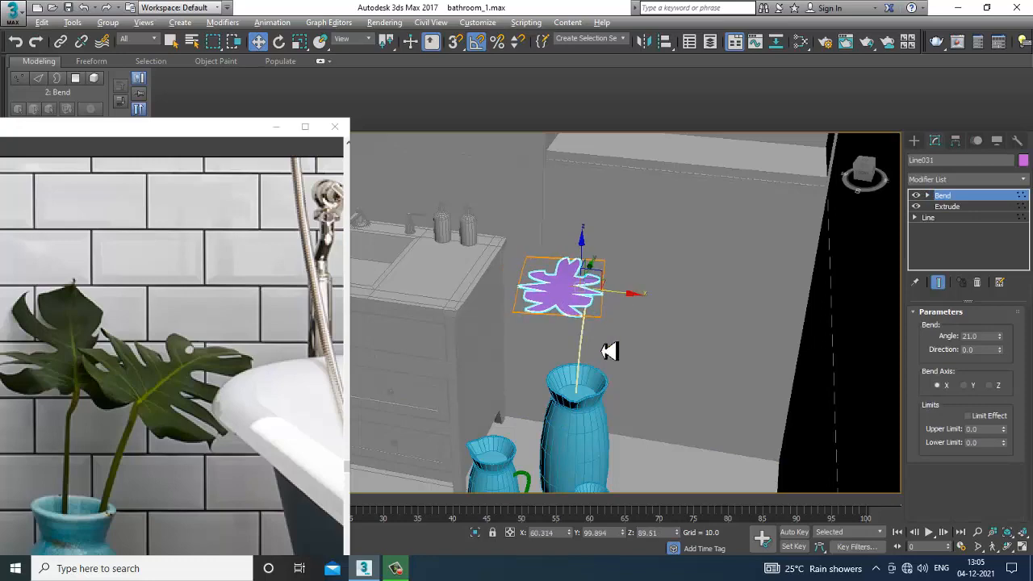
Step: Position the leaf at about Y 138 and Z 75 so its base meets the stem's tip
click(595, 432)
click(519, 391)
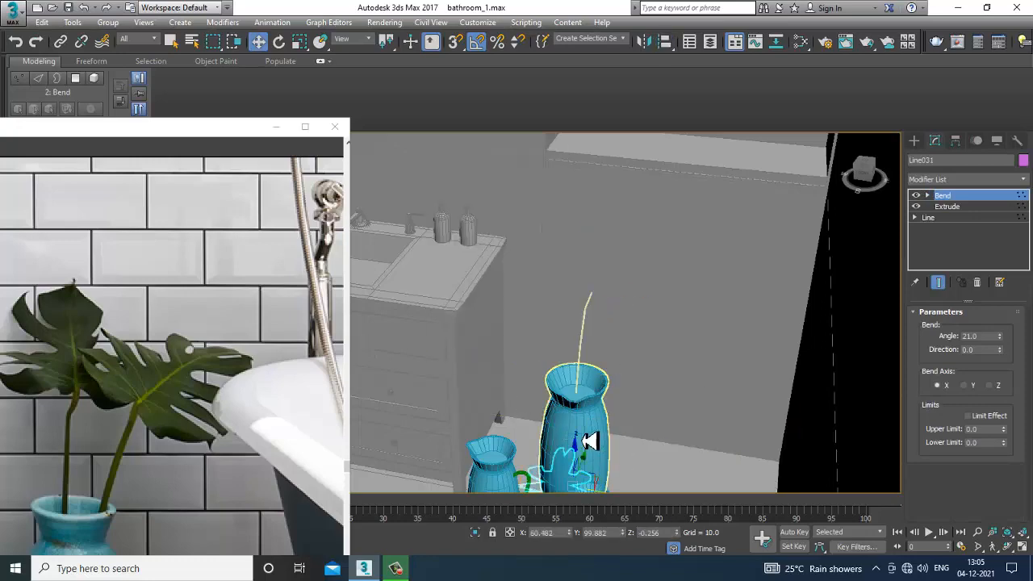
drag(583, 464, 592, 327)
mouse_move(593, 328)
alt+middle_down()
mouse_move(560, 376)
mouse_move(604, 329)
alt+middle_up()
drag(604, 329, 708, 298)
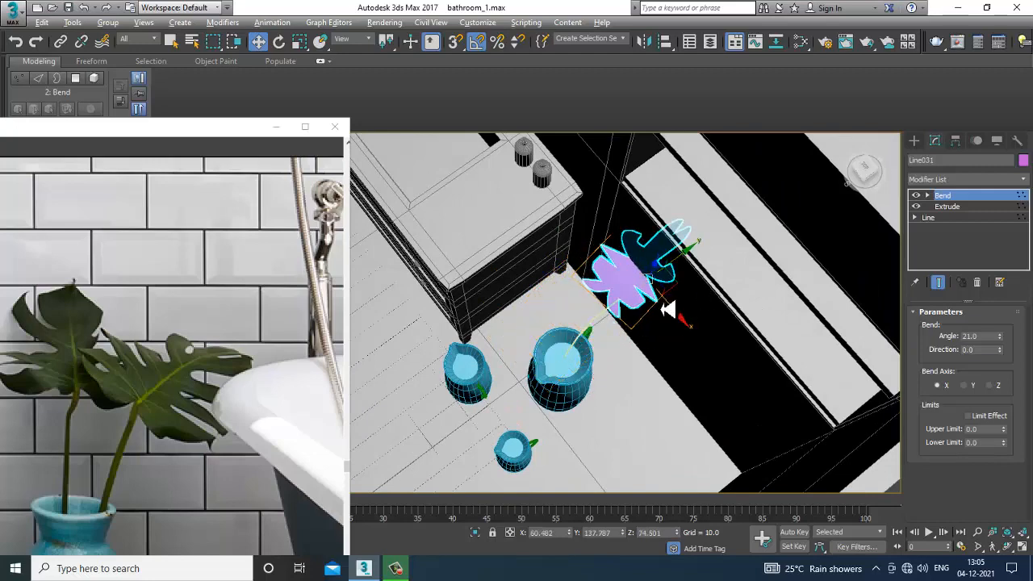
mouse_move(667, 311)
alt+middle_down()
mouse_move(710, 251)
mouse_move(682, 309)
alt+middle_up()
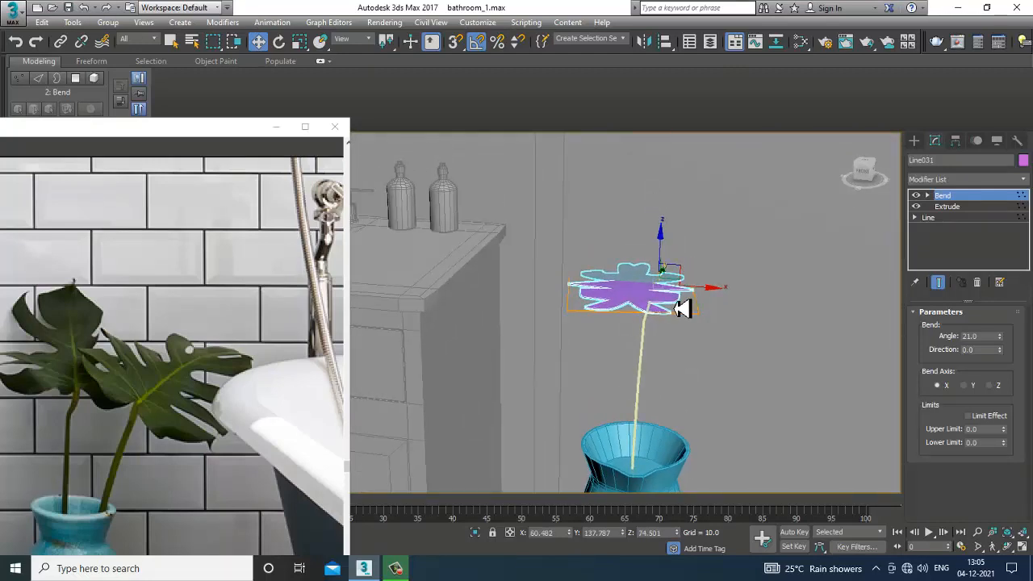
Step: Rotate the leaf slightly without angle snap and realign it with the stem at about X 72 and Y 133
key(e)
drag(680, 309, 657, 311)
key(ctrl+z)
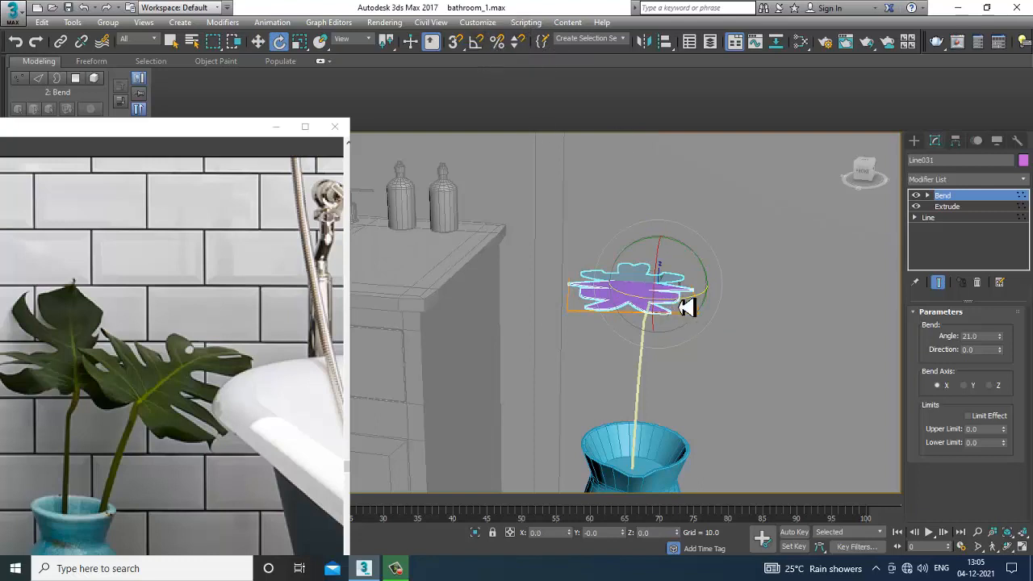
drag(655, 313, 658, 311)
key(w)
alt+middle_drag(666, 304, 786, 302)
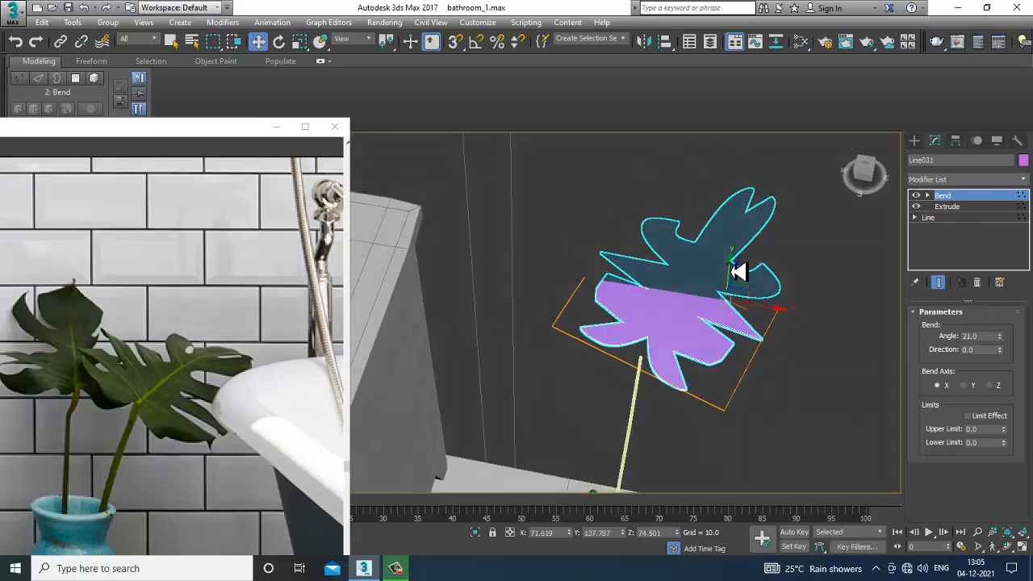
alt+middle_drag(738, 272, 738, 288)
key(f)
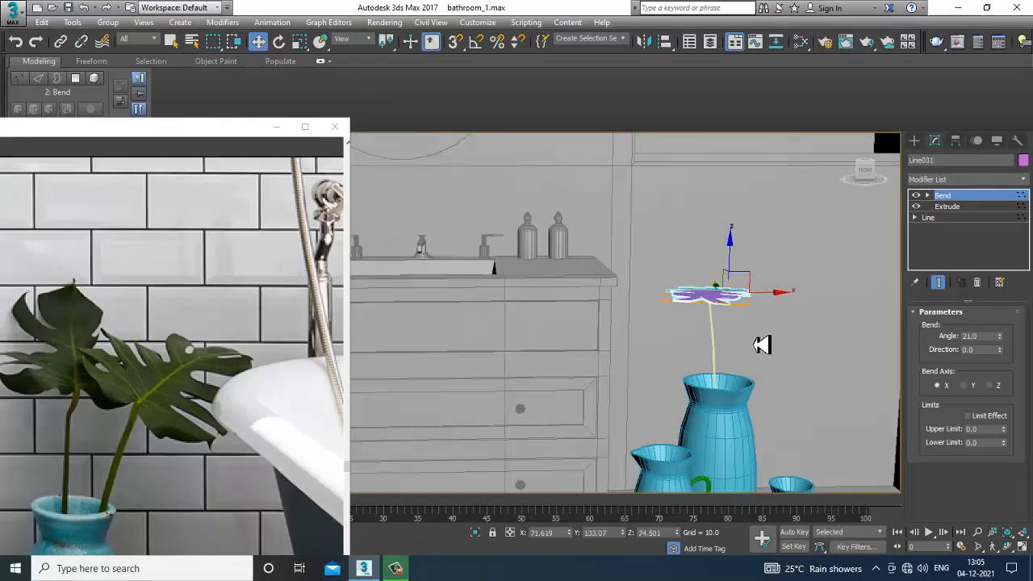
Step: Select the leaf, stem, tall vase and its handle together and move them forward, away from the back wall
alt+middle_drag(761, 345, 694, 353)
ctrl+click(638, 350)
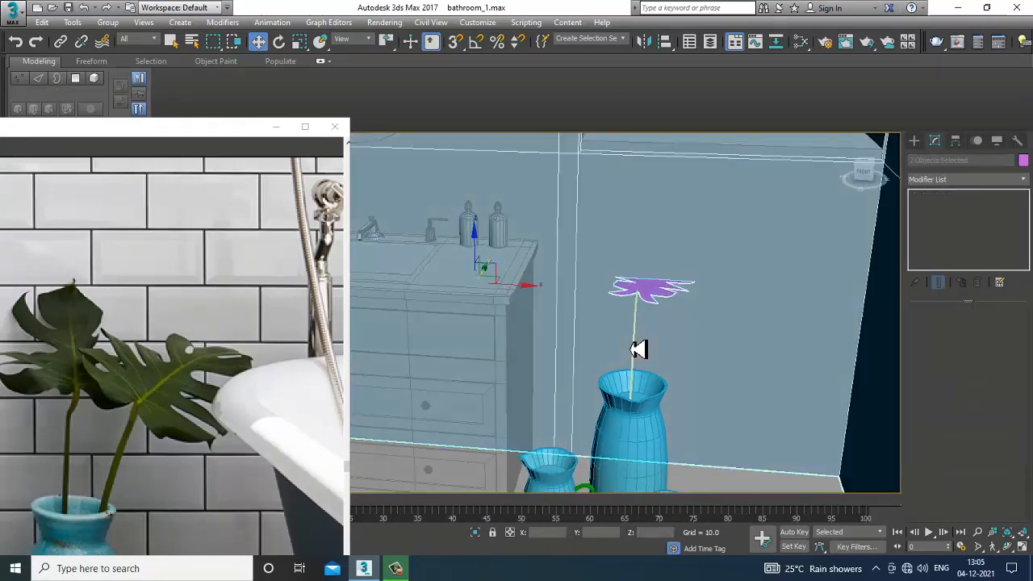
click(653, 288)
ctrl+click(653, 444)
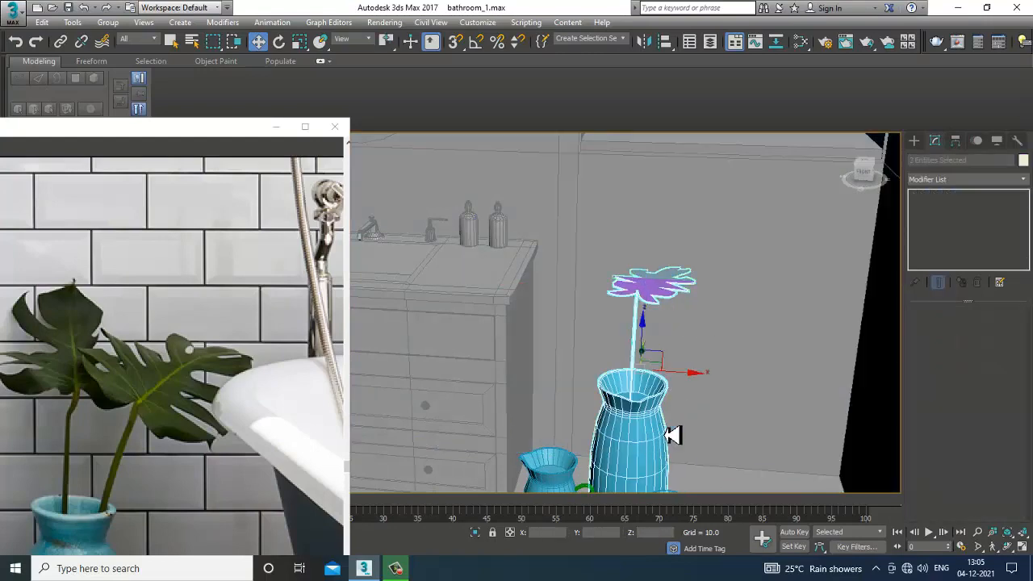
key(alt+q)
alt+middle_drag(638, 452, 615, 469)
key(F3)
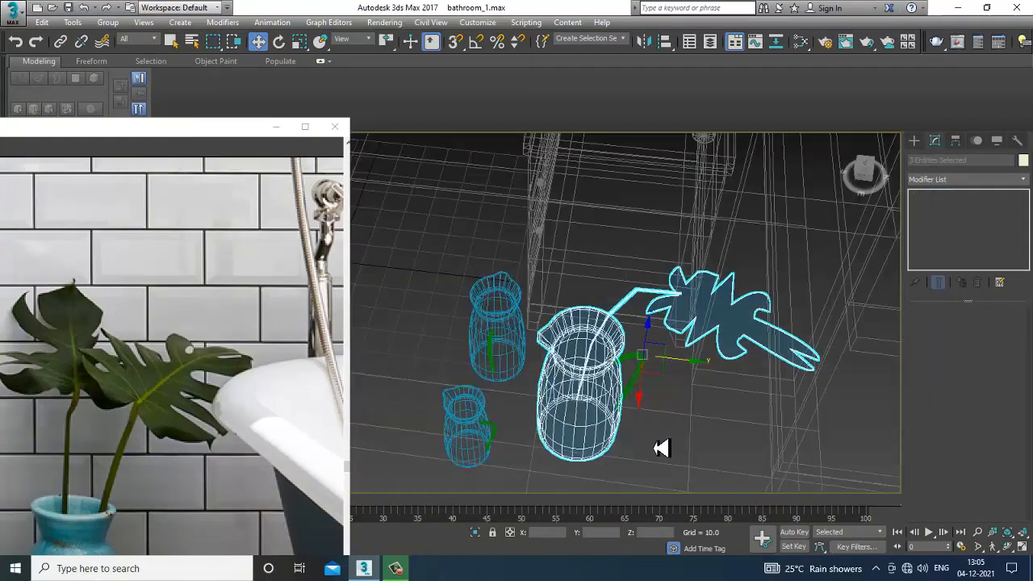
scroll(666, 446, up, 3)
scroll(628, 364, down, 5)
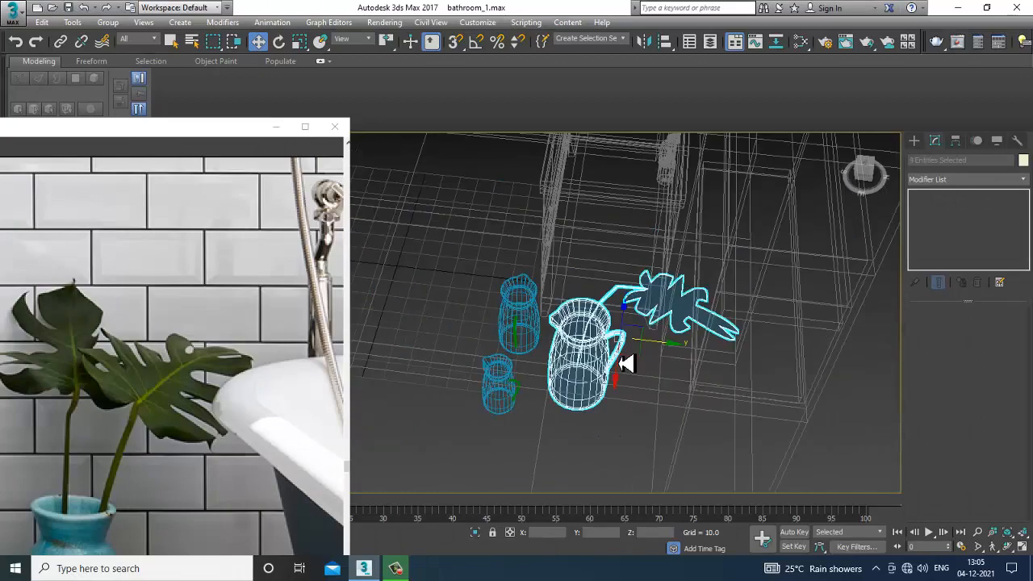
scroll(637, 351, up, 3)
alt+middle_drag(622, 346, 594, 187)
ctrl+click(705, 357)
Step: Select only the leaf, adjust its position on the stem's tip and tilt it freely toward the room
click(593, 231)
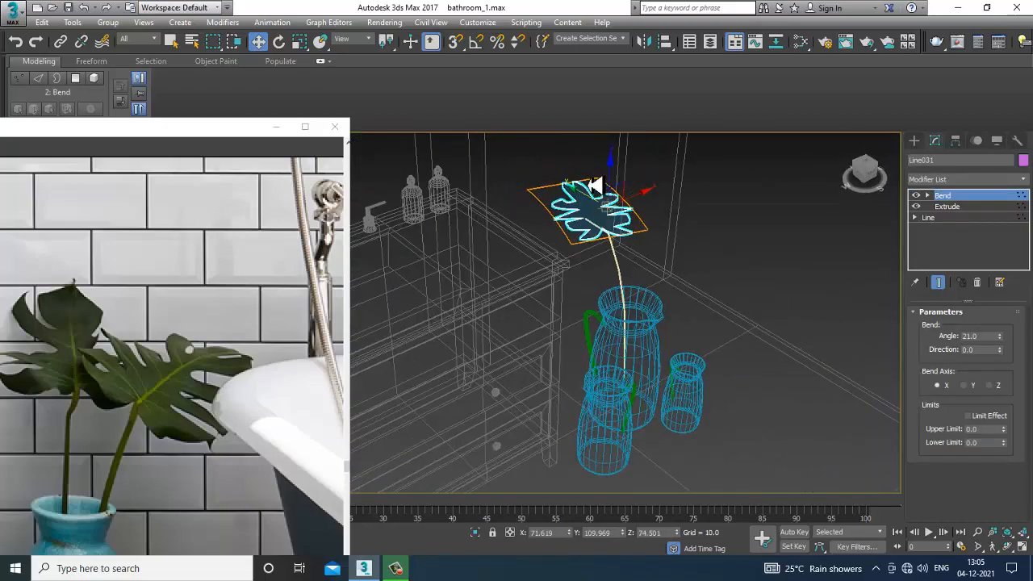
drag(611, 176, 610, 180)
key(F3)
scroll(639, 223, down, 3)
mouse_move(641, 226)
alt+middle_down()
mouse_move(582, 205)
mouse_move(619, 249)
alt+middle_up()
scroll(627, 250, up, 4)
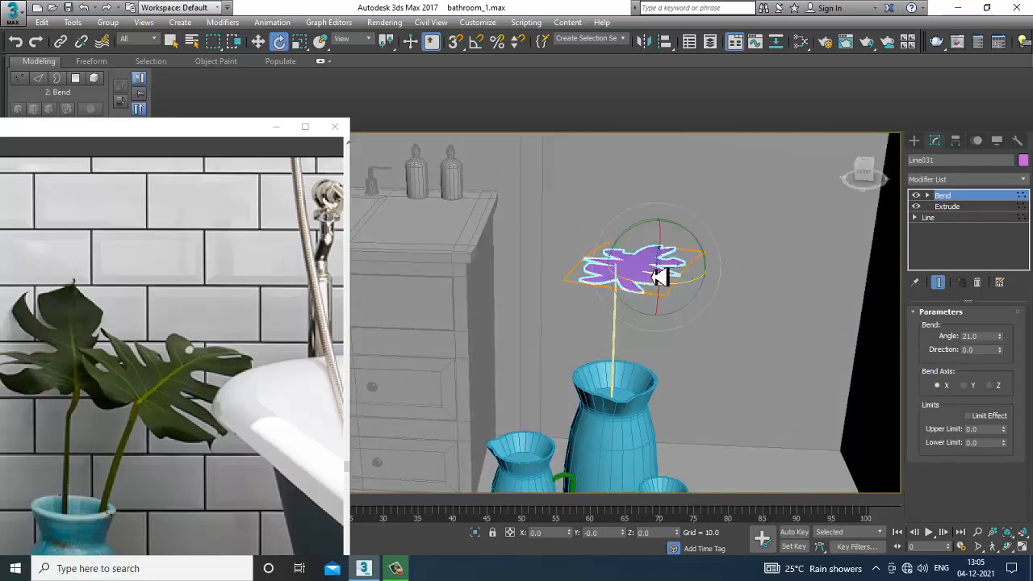
alt+middle_drag(703, 268, 652, 347)
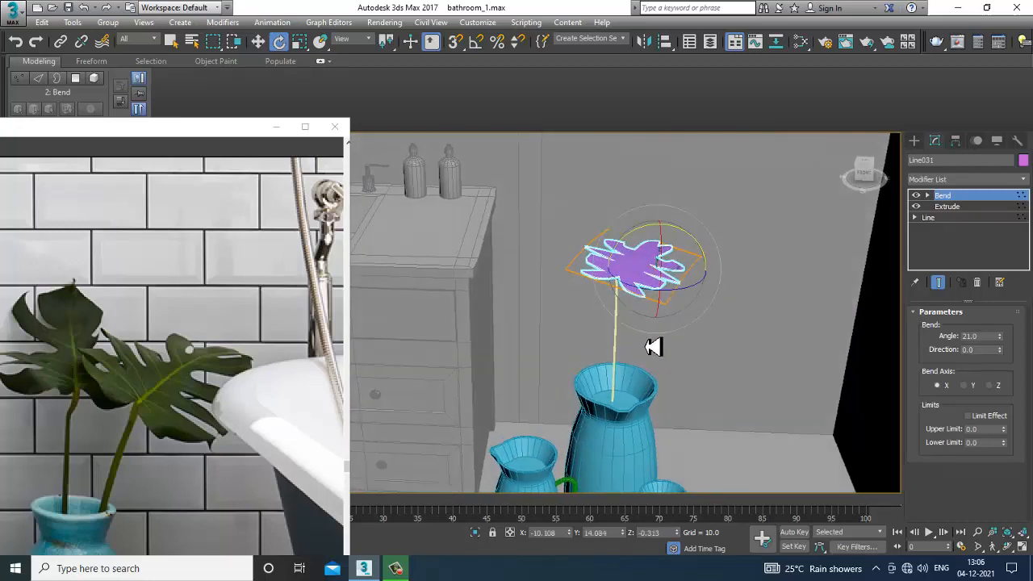
Step: Add the stem to the leaf selection and create a rotated copy of both, leaning toward the vanity cabinet
ctrl+click(624, 348)
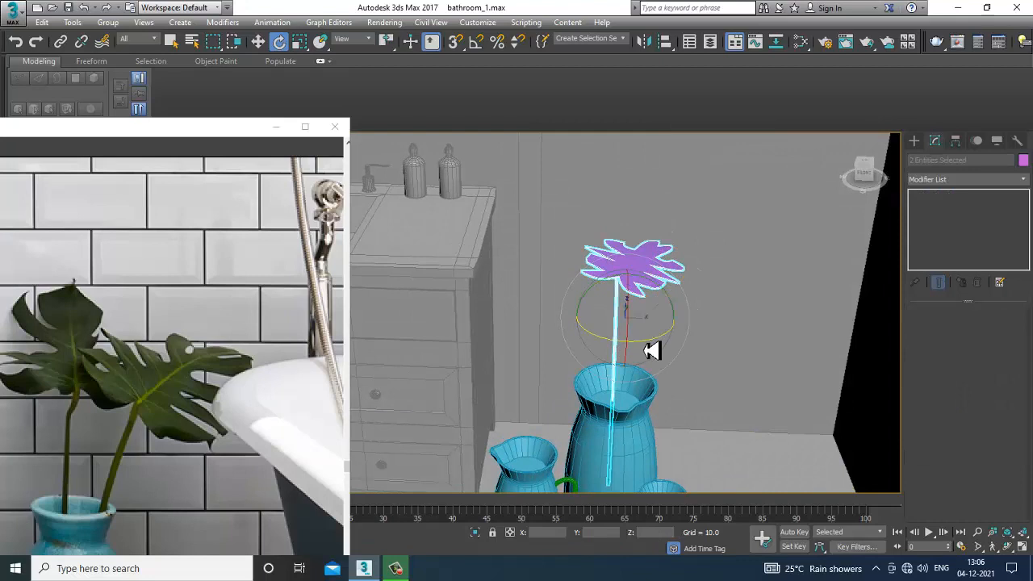
mouse_move(652, 350)
shift+mouse_down()
mouse_move(715, 337)
mouse_move(588, 343)
mouse_move(618, 339)
mouse_move(607, 345)
shift+mouse_up()
click(523, 343)
key(w)
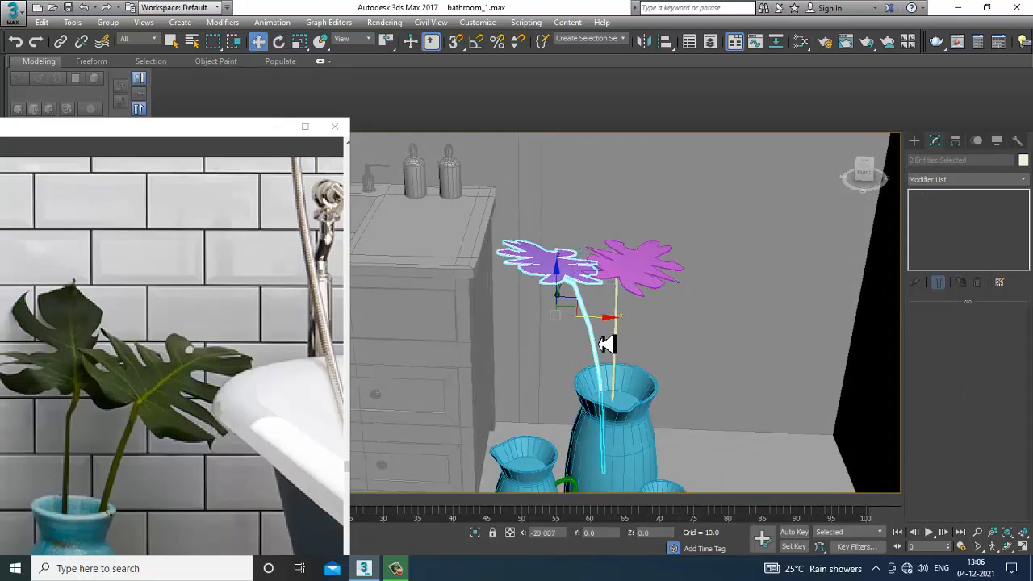
Step: Select every object in the scene, apply the grey object colour to all of them, and clear the selection
scroll(694, 332, down, 10)
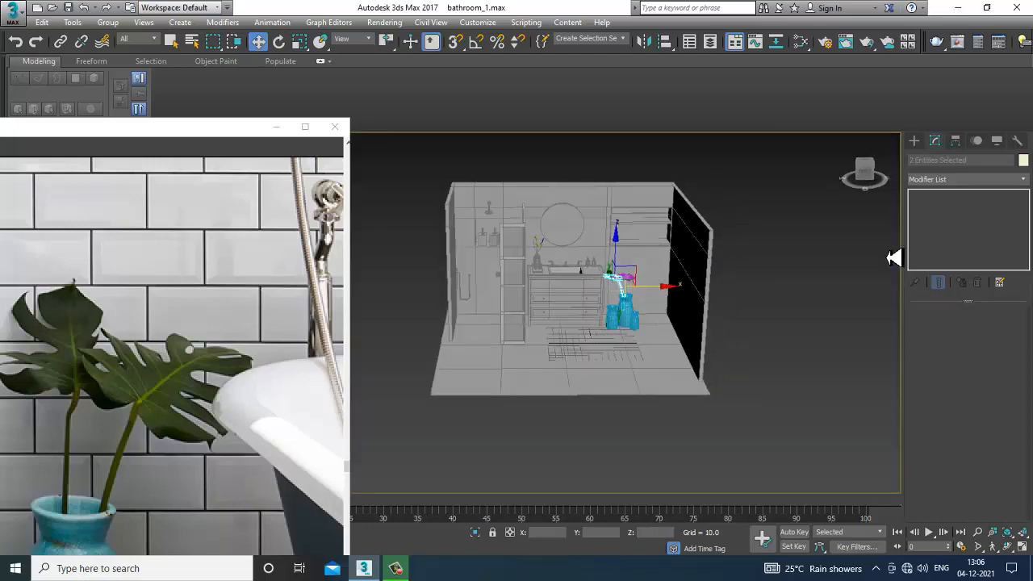
scroll(638, 351, up, 8)
key(ctrl+a)
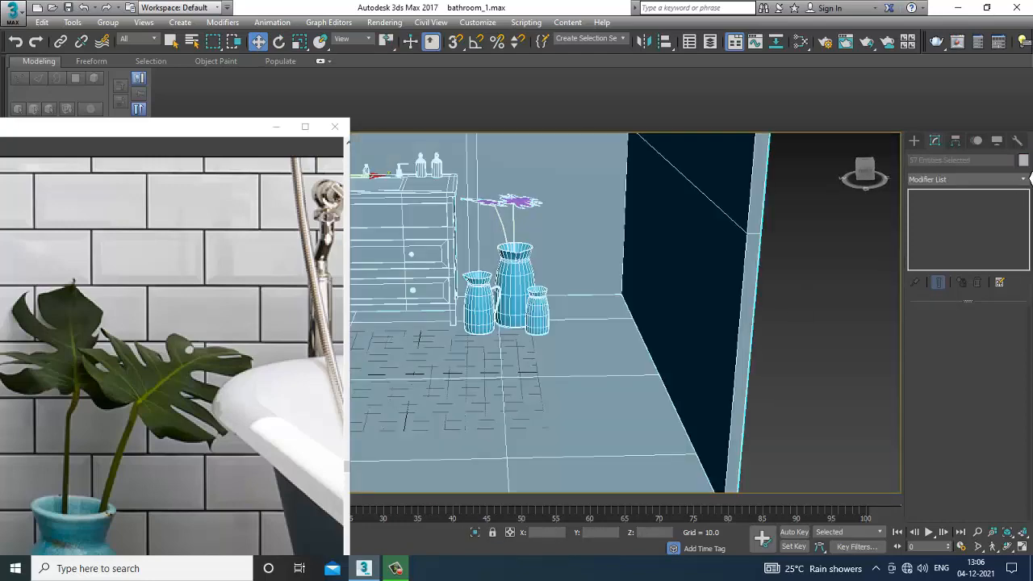
click(1023, 161)
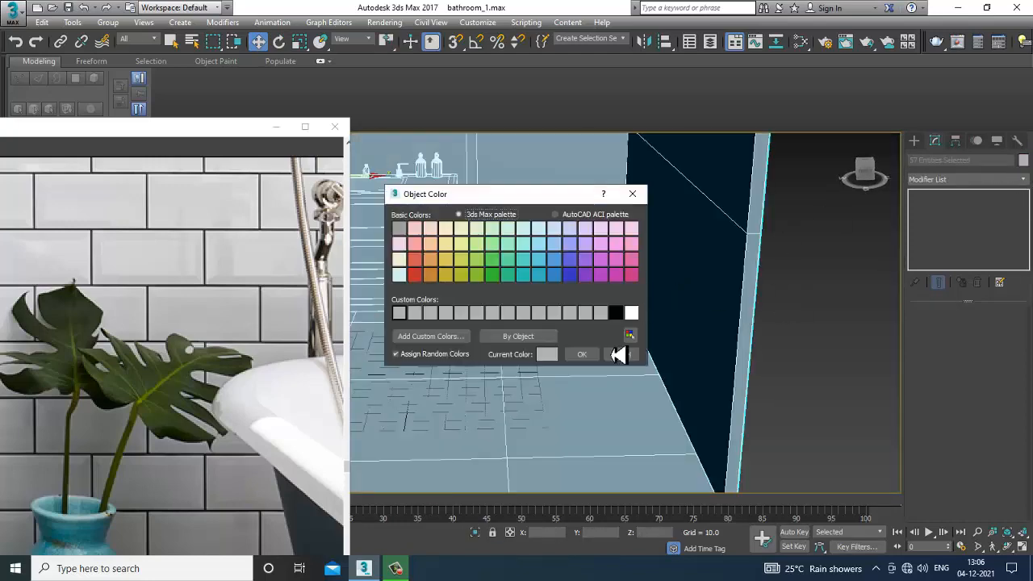
click(581, 355)
scroll(692, 330, down, 6)
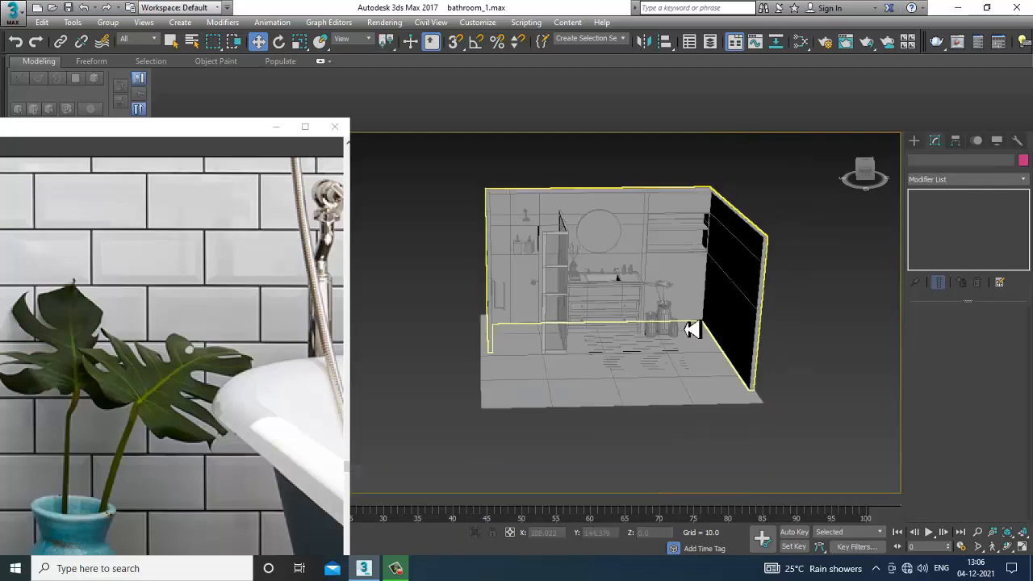
Step: Fit more of the bathroom into the reference image view and reposition its window beside the model for comparing shelves, vases and bathtub
scroll(756, 311, up, 8)
middle_drag(764, 346, 743, 377)
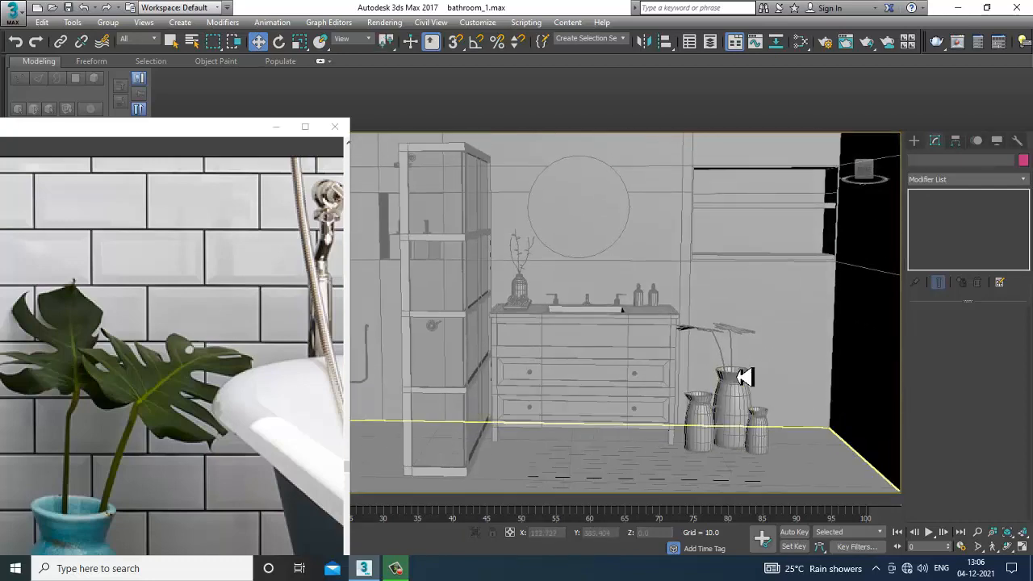
scroll(196, 427, down, 3)
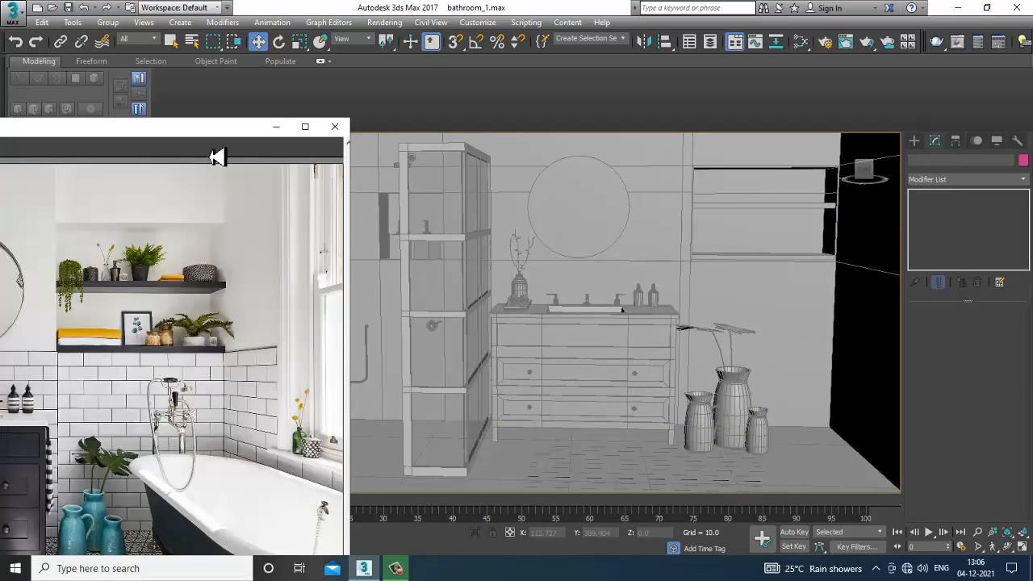
drag(348, 119, 529, 87)
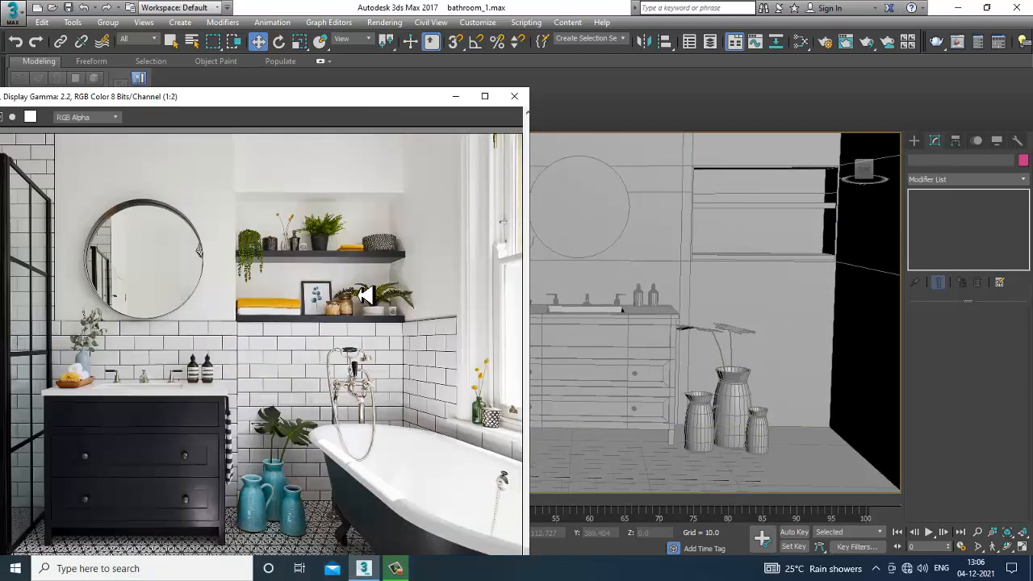
drag(400, 103, 198, 103)
Step: Examine the bathroom model from several angles, checking the vases and monstera leaves beside the vanity against the reference image
scroll(708, 257, up, 4)
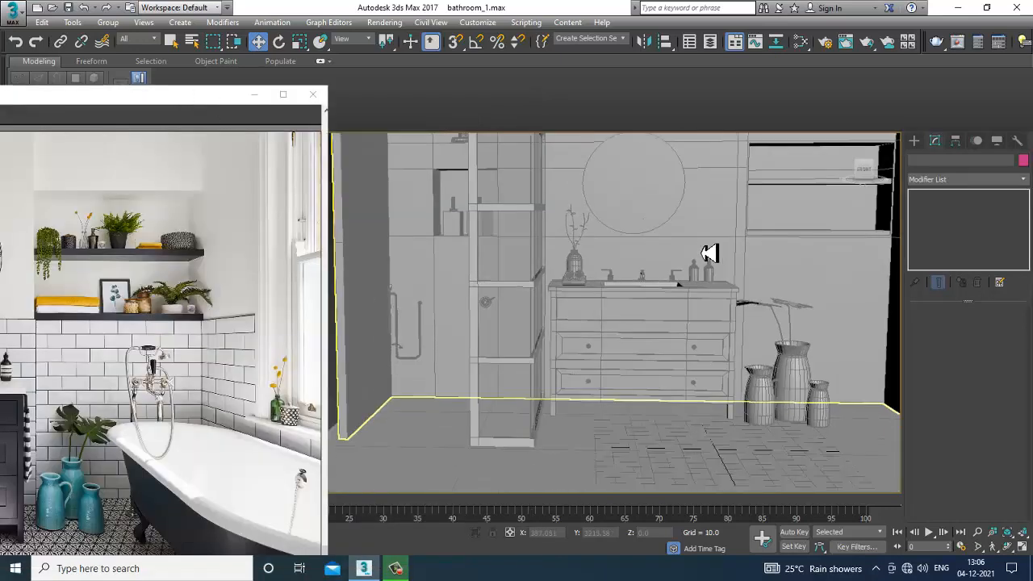
scroll(791, 338, down, 8)
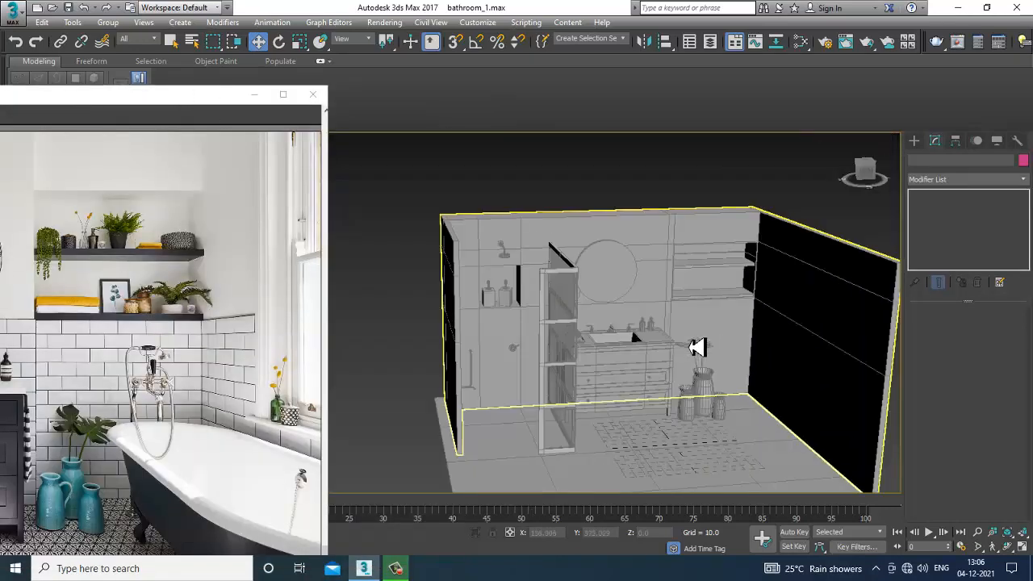
alt+middle_drag(865, 314, 746, 343)
scroll(823, 274, down, 4)
scroll(817, 309, up, 2)
scroll(694, 468, up, 5)
alt+middle_drag(675, 363, 701, 335)
middle_drag(700, 334, 740, 443)
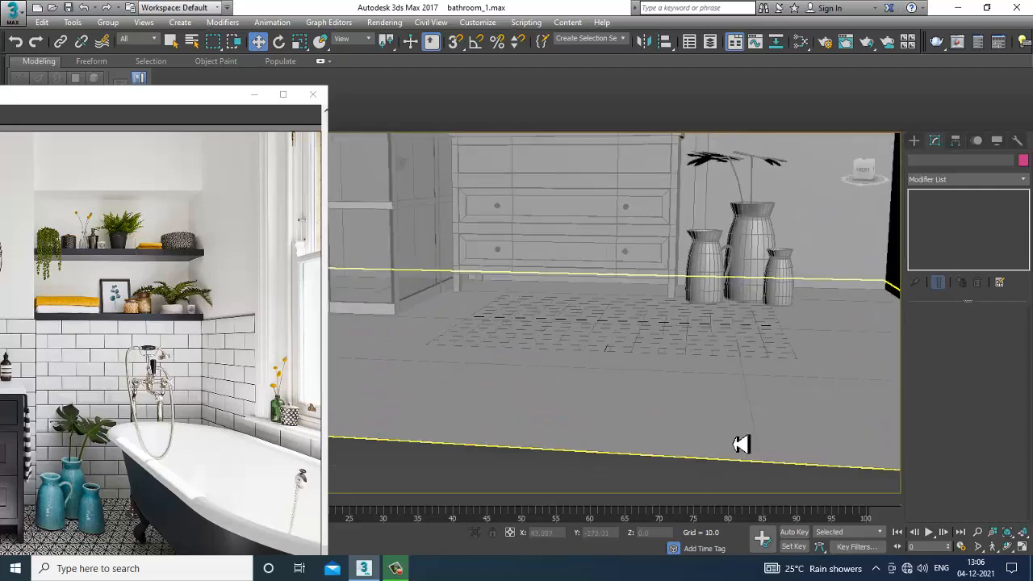
scroll(632, 275, down, 2)
scroll(632, 275, down, 6)
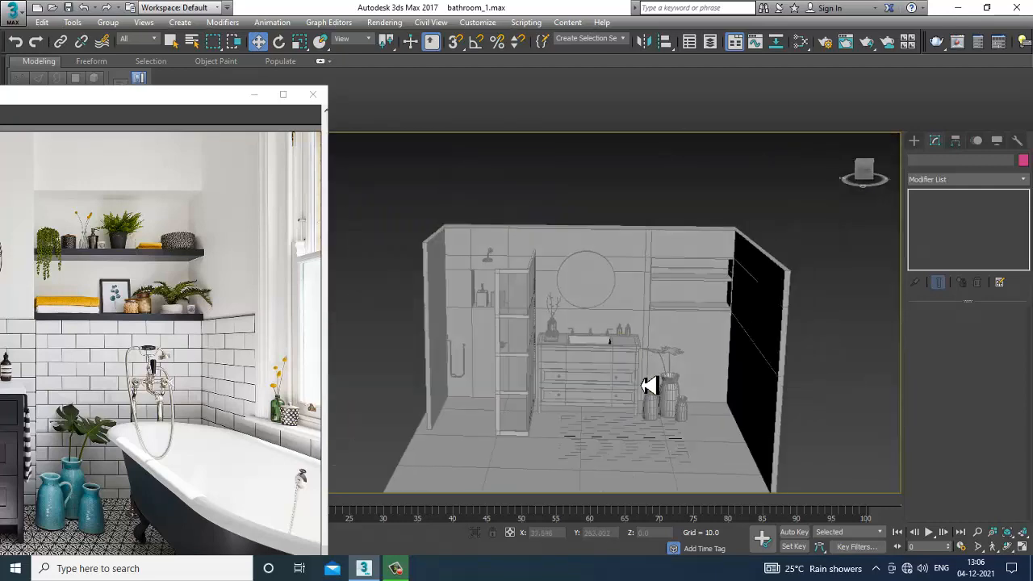
scroll(650, 382, up, 6)
alt+middle_drag(664, 369, 660, 374)
scroll(660, 377, down, 5)
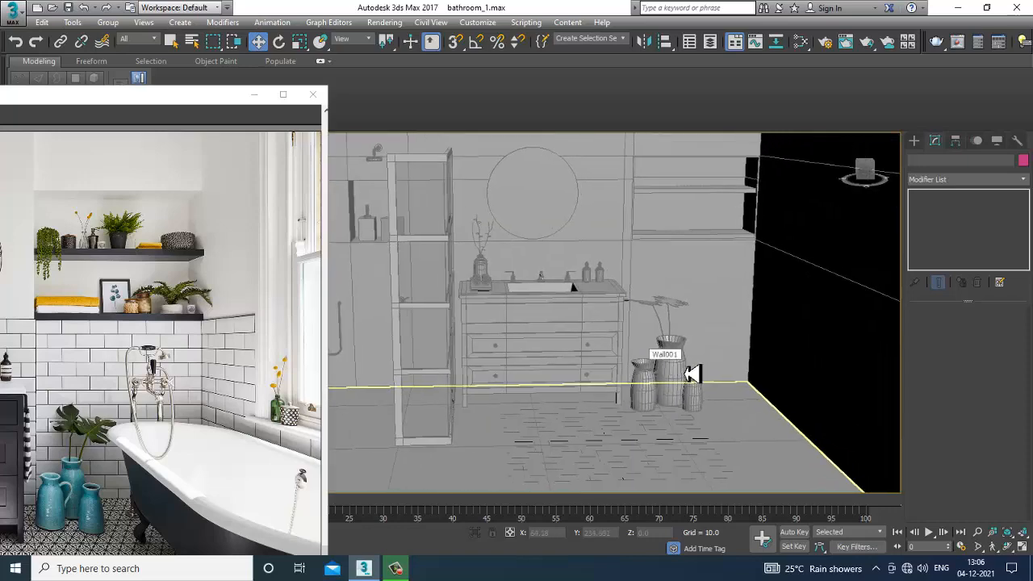
mouse_move(664, 357)
alt+middle_down()
mouse_move(670, 363)
mouse_move(658, 361)
alt+middle_up()
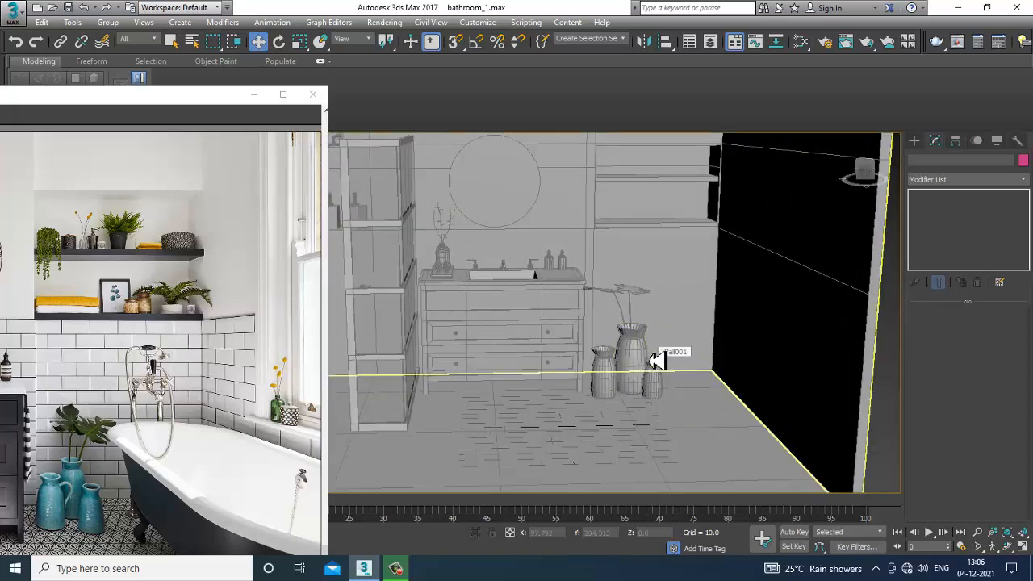